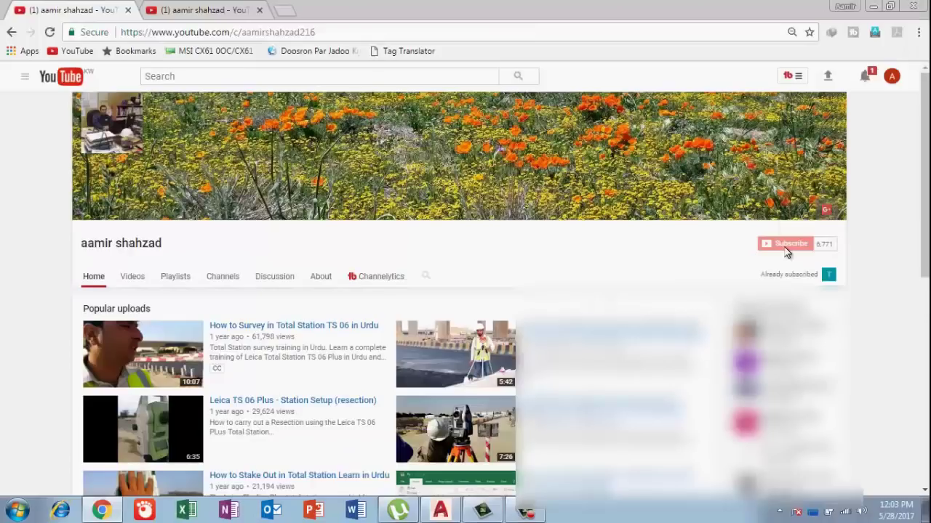
Subscribe to the YouTube channel and turn on all notifications for it
left_click(786, 247)
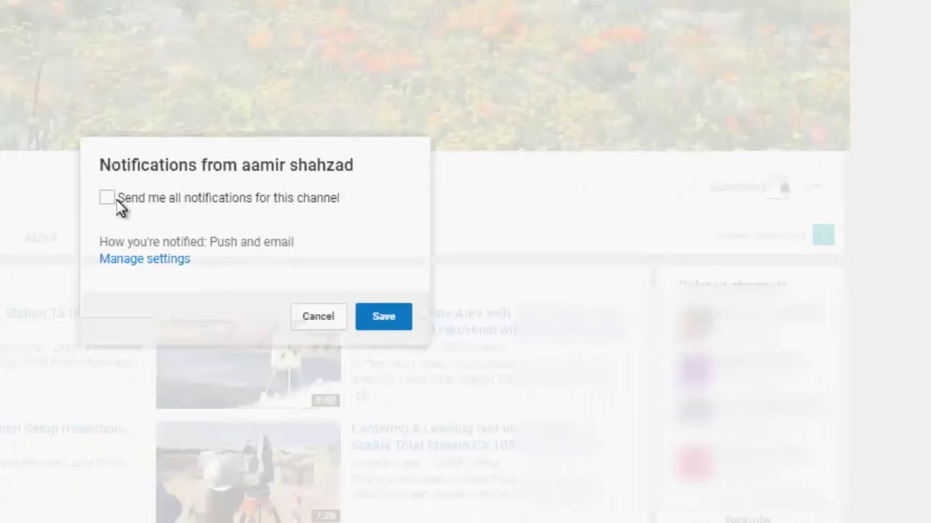
left_click(115, 199)
left_click(385, 320)
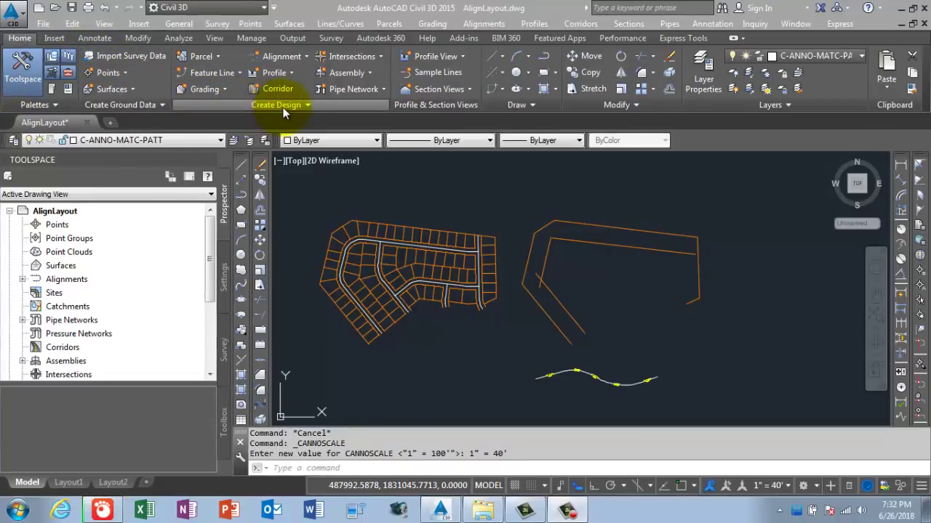
In Civil 3D, start a new alignment with the Alignment Creation Tools and name it Main street
left_click(301, 56)
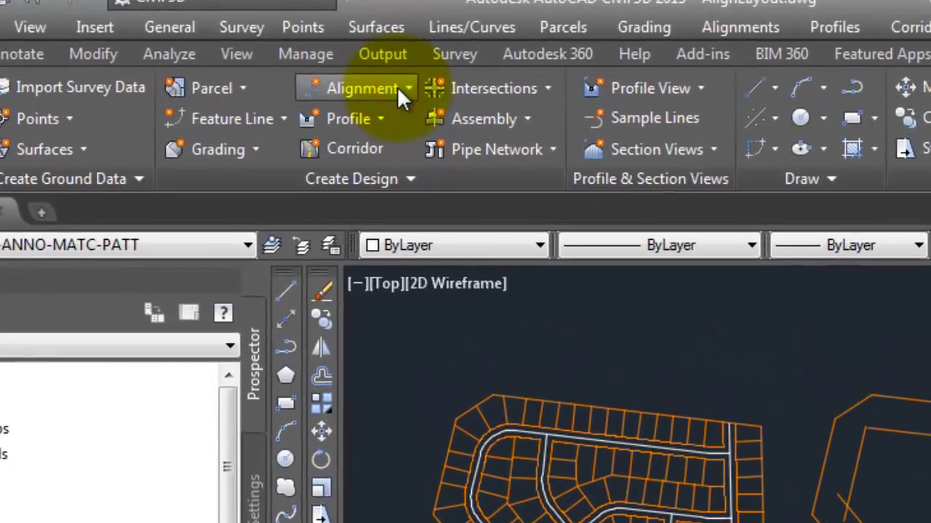
left_click(354, 72)
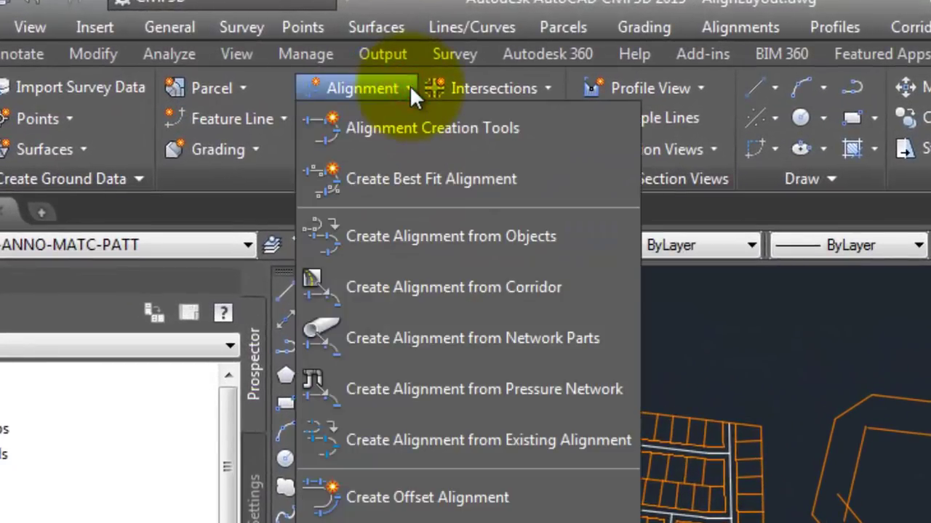
left_click(433, 139)
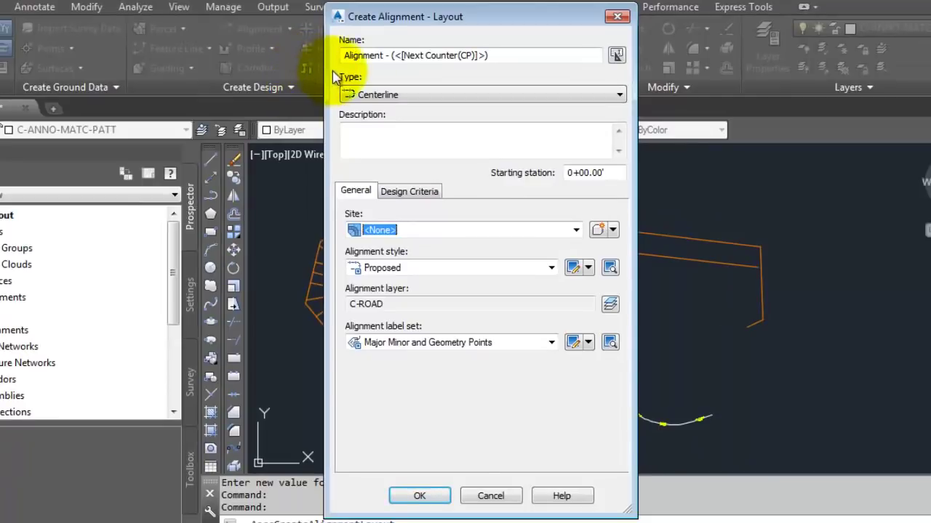
left_click_drag(493, 57, 348, 56)
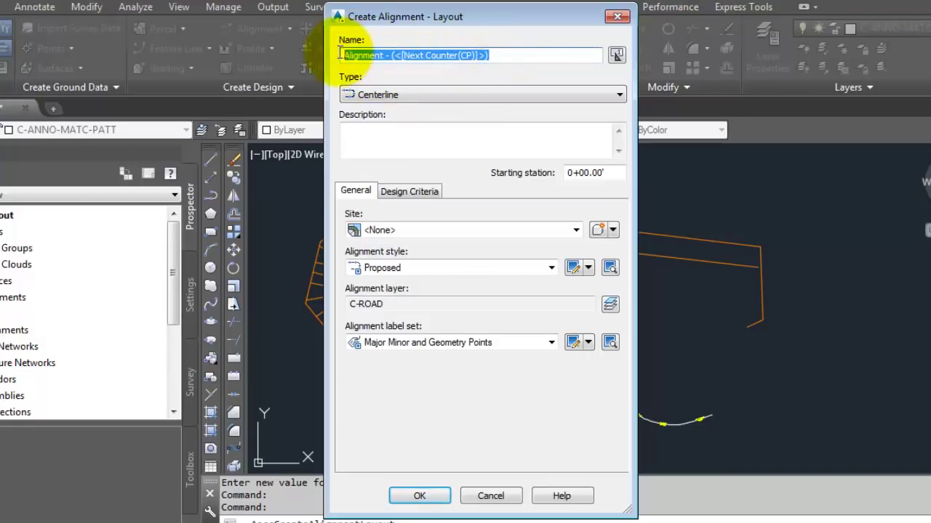
left_click_drag(462, 18, 605, 45)
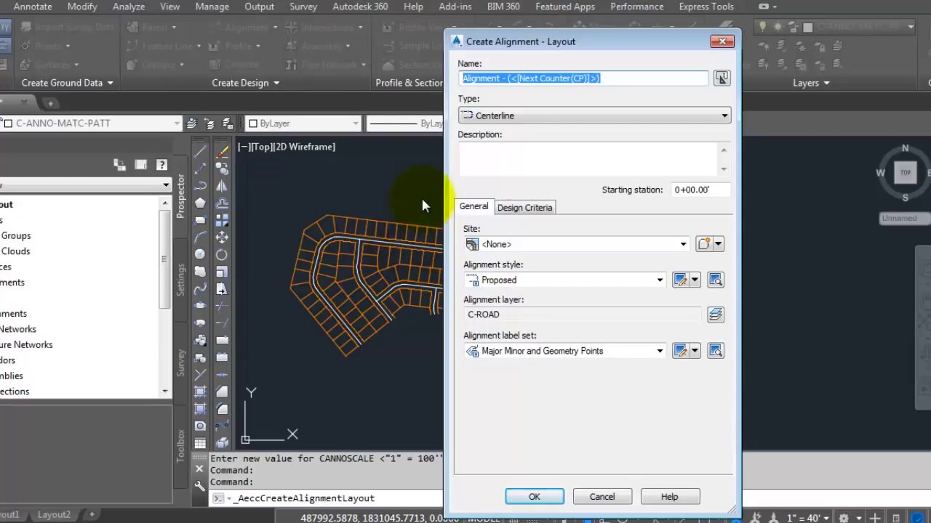
type("M")
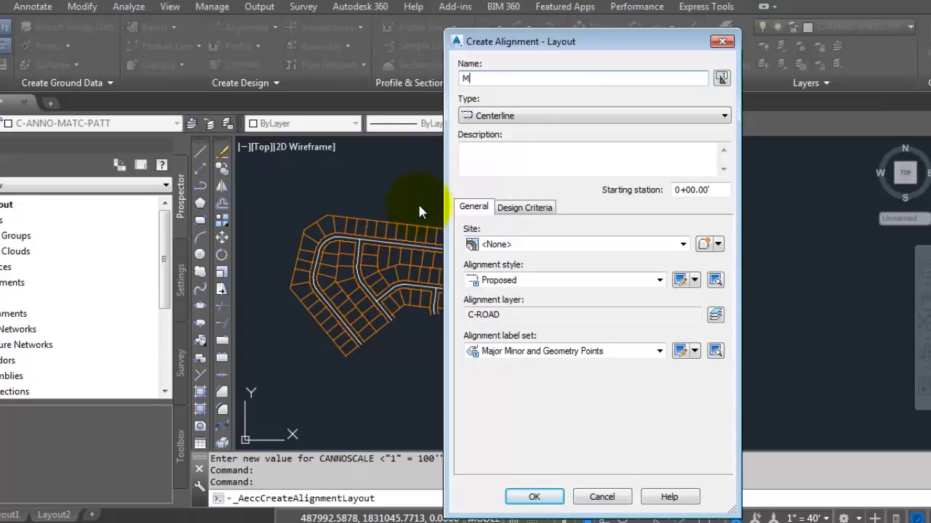
type("ain street")
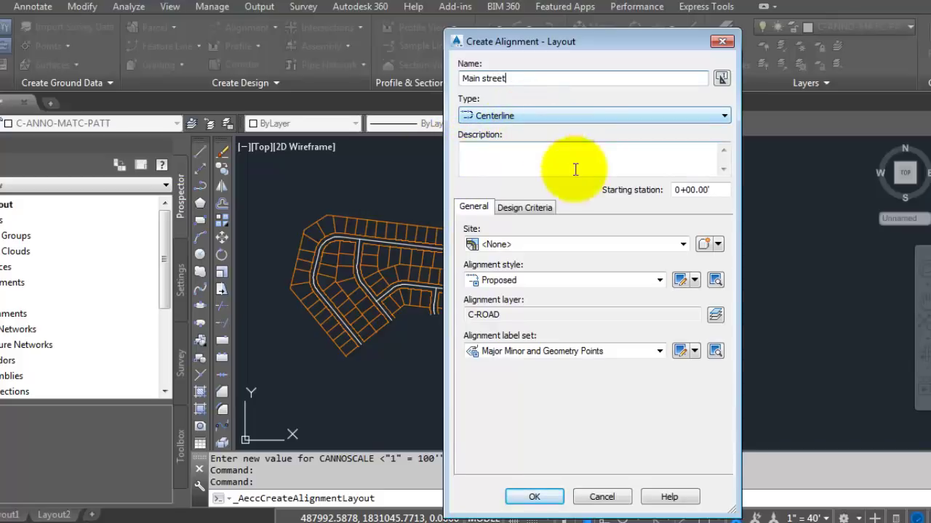
Assign the Major Minor and Geometry Points label set and accept the alignment's creation settings
left_click(481, 159)
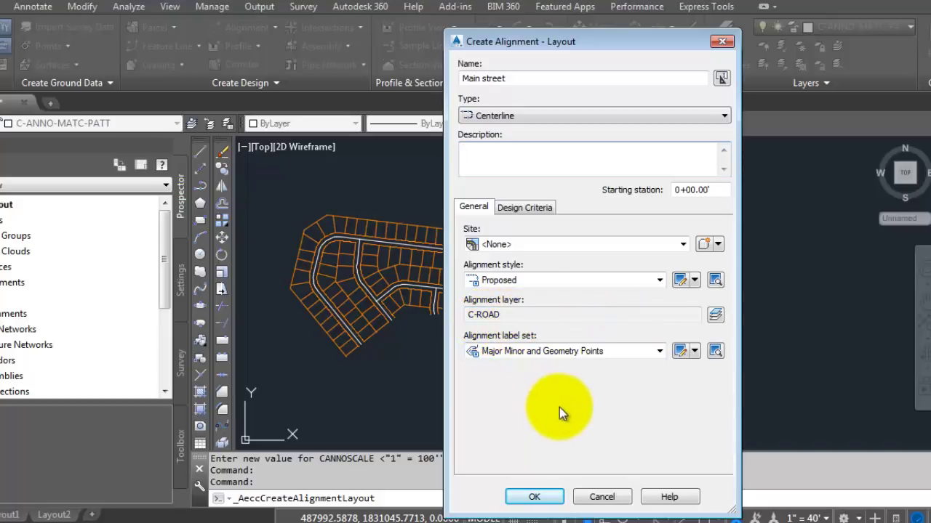
left_click(629, 350)
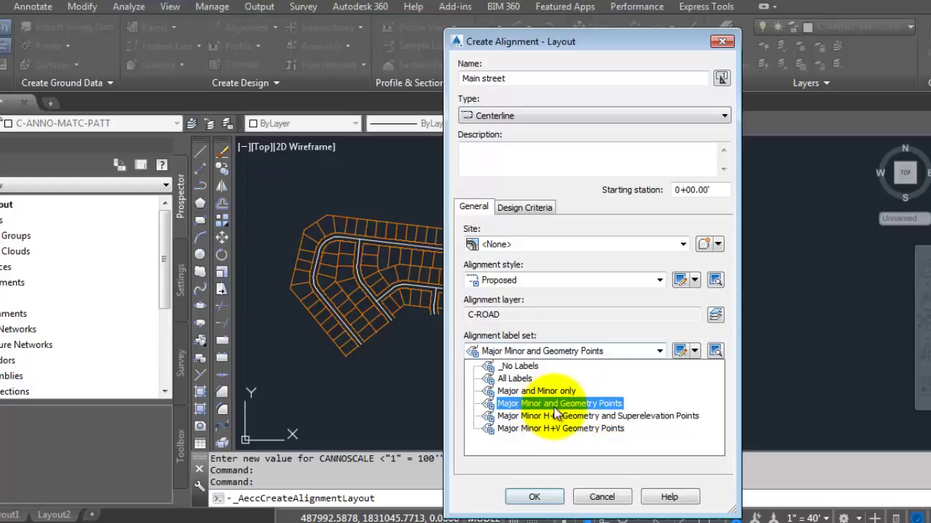
left_click(578, 405)
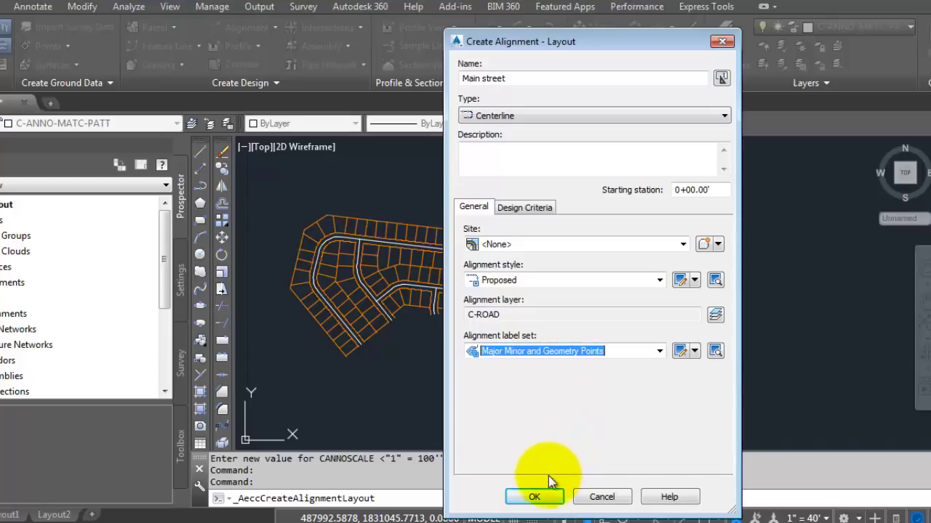
left_click(535, 496)
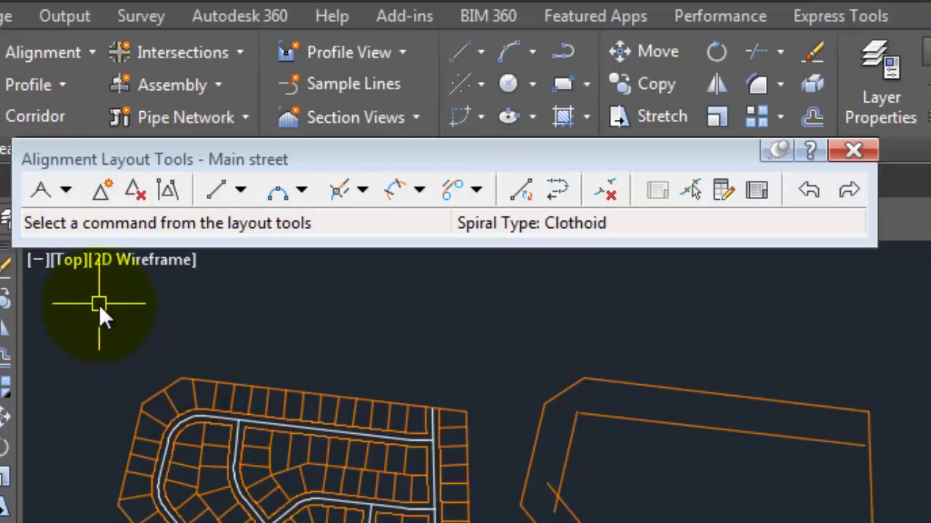
Start the Tangent-Tangent (No curves) layout command and enable the Endpoint object snap
left_click(64, 187)
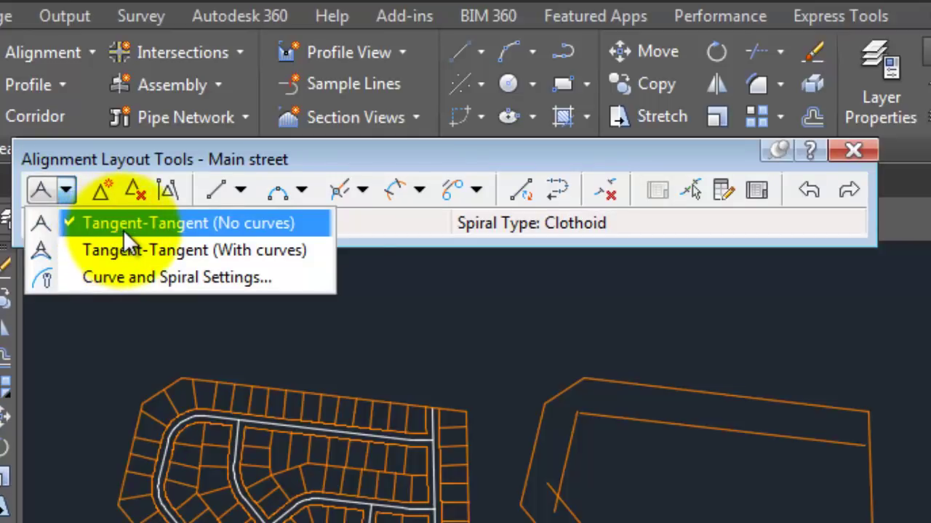
left_click(123, 230)
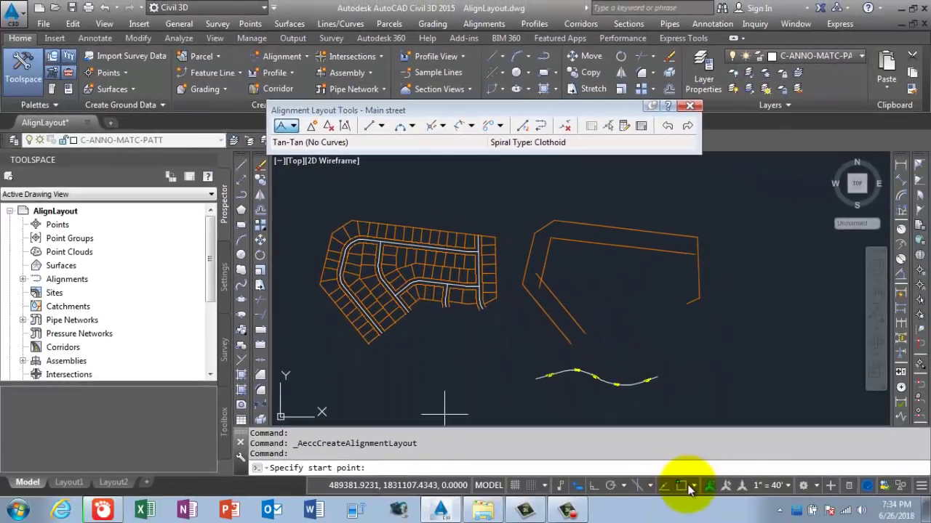
left_click(691, 487)
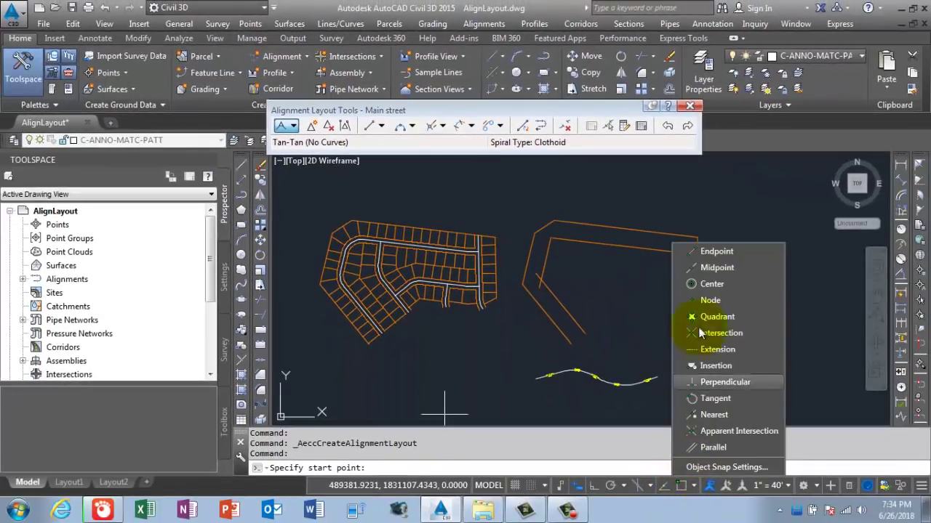
left_click(690, 255)
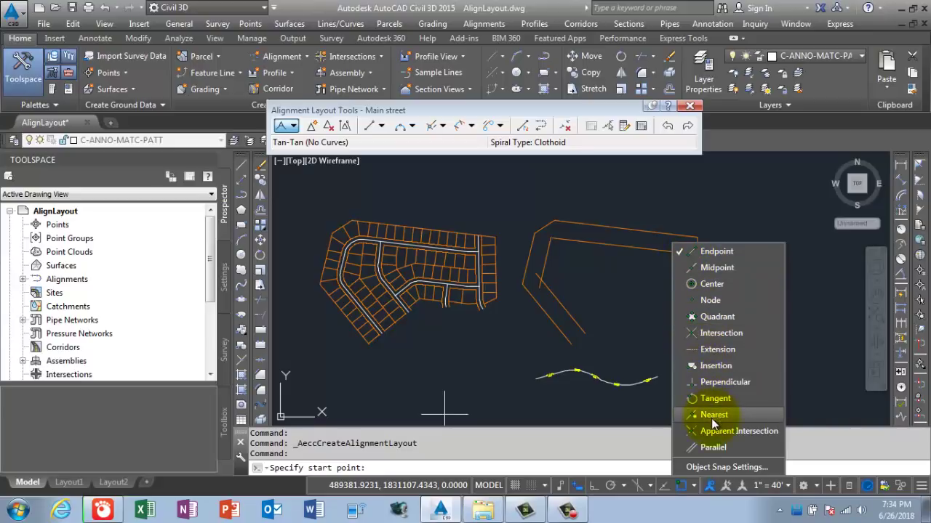
left_click(646, 337)
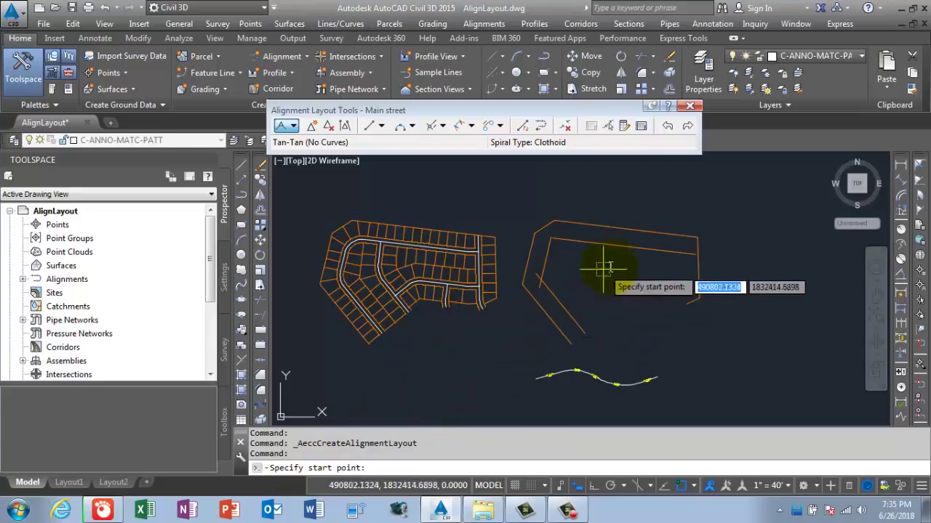
Draw the first tangent from the east end of the long inner line to its intersection with the steep western inner line
scroll(667, 244, "up", 4)
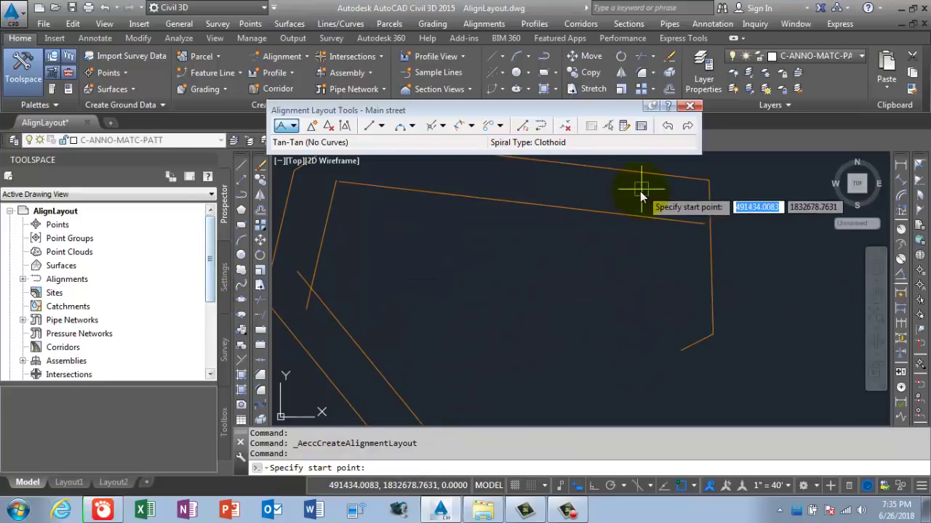
left_click(701, 225)
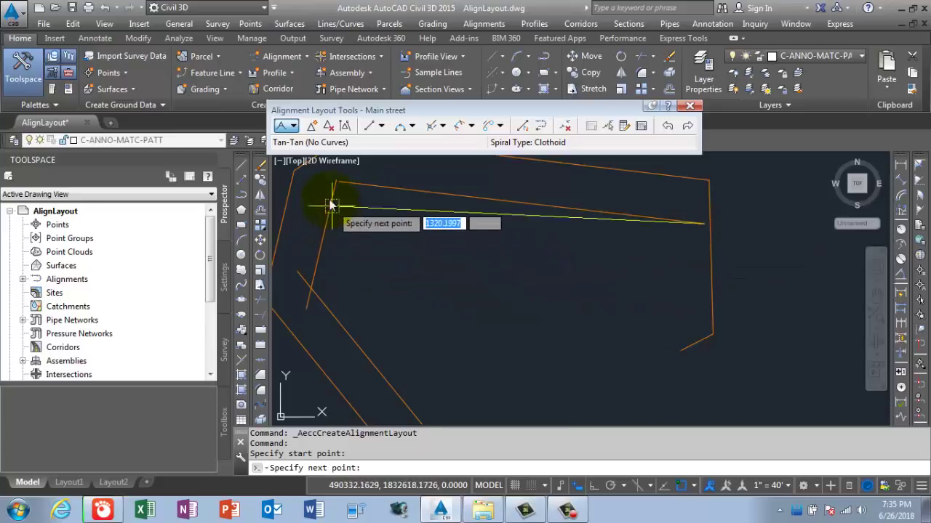
key("F8")
right_click(411, 269, "shift")
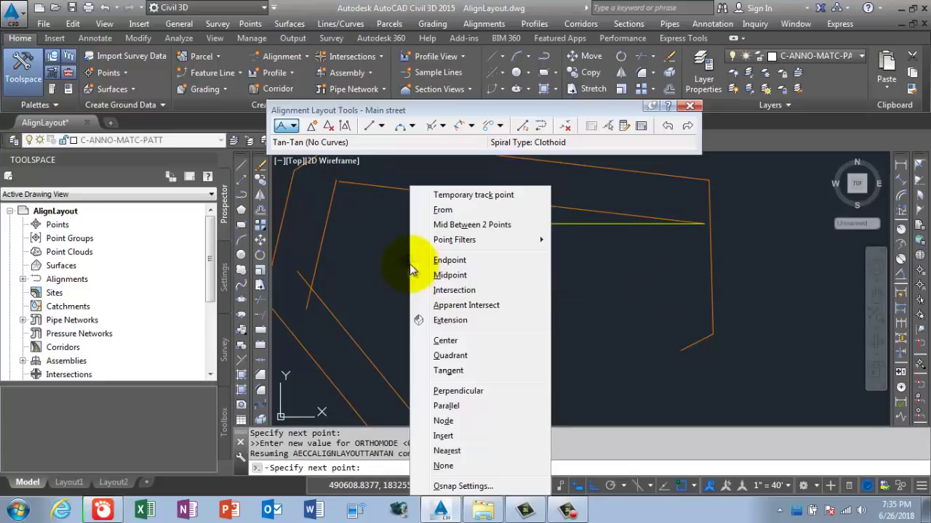
left_click(442, 291)
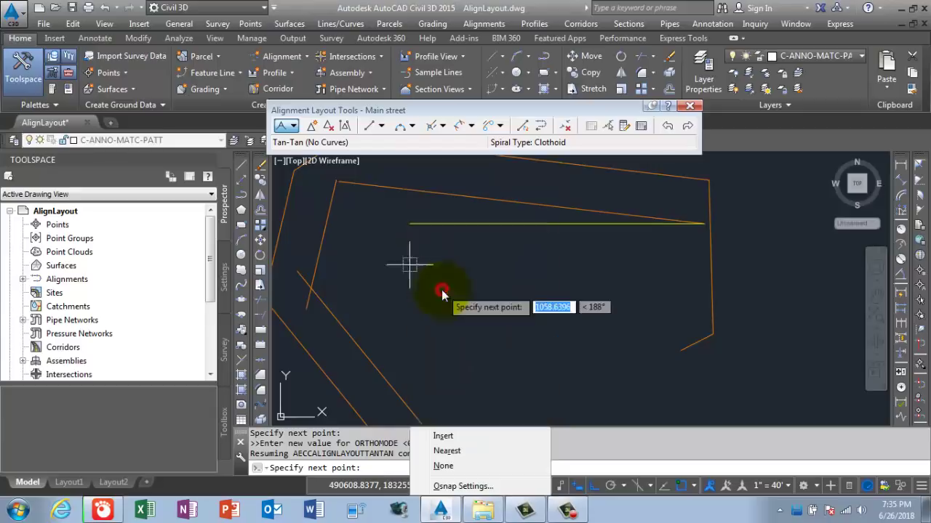
left_click(356, 195)
left_click(332, 205)
scroll(332, 200, "up", 3)
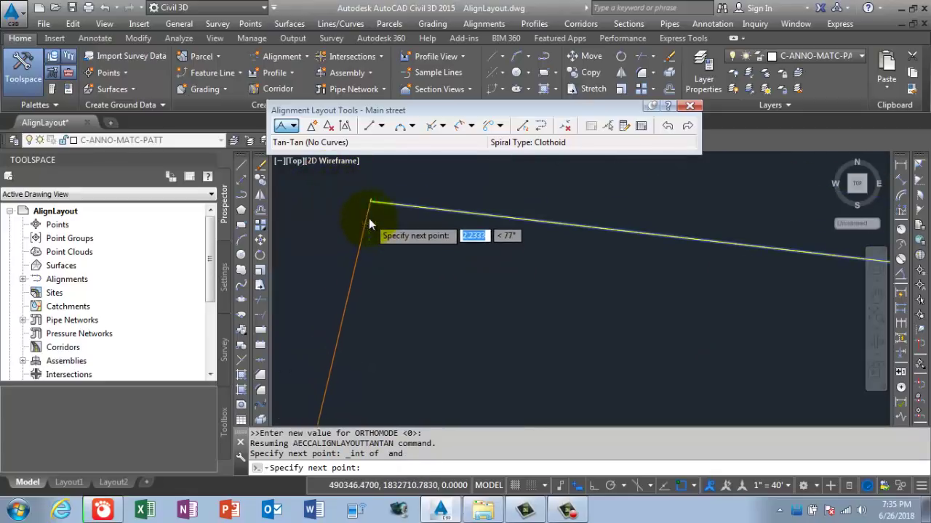
Add the second tangent down the steep inner line to its intersection with the inner diagonal line
scroll(370, 216, "down", 6)
scroll(368, 266, "up", 3)
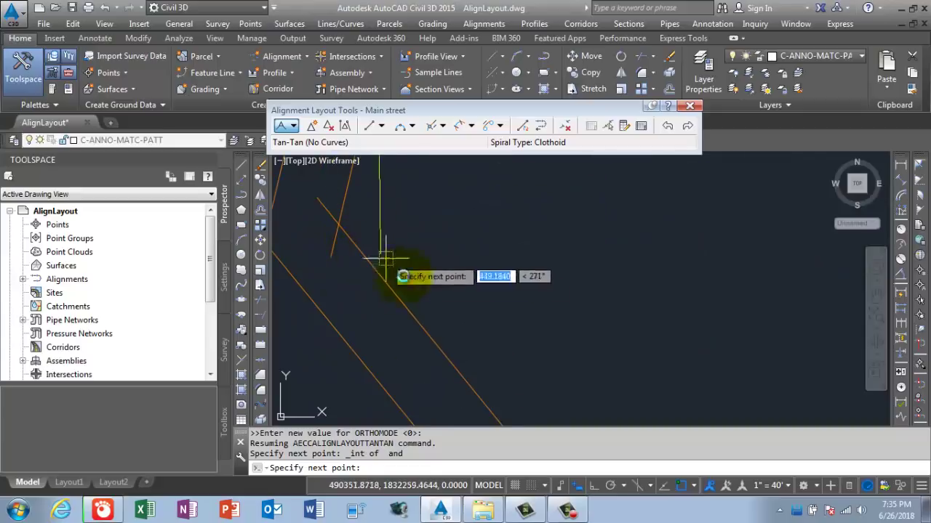
scroll(409, 304, "down", 2)
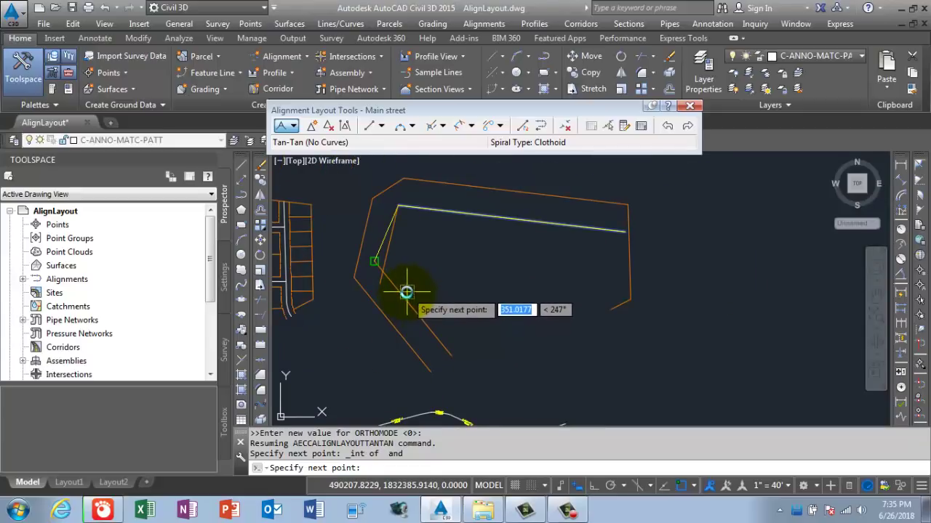
key("F8")
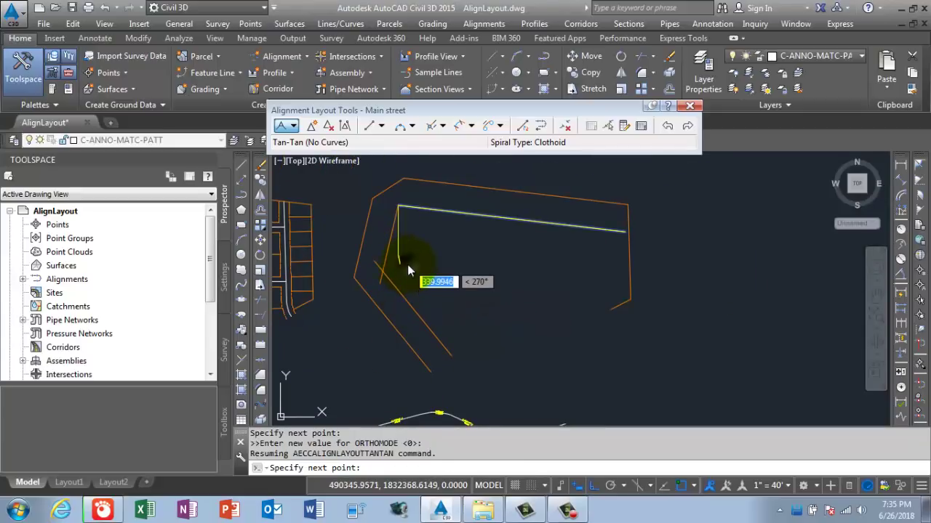
right_click(407, 264, "shift")
left_click(453, 290)
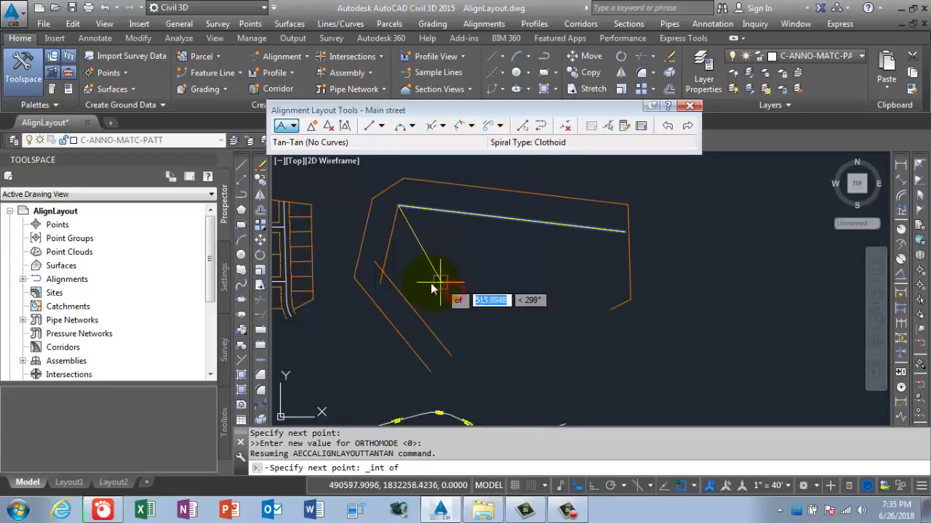
left_click(386, 269)
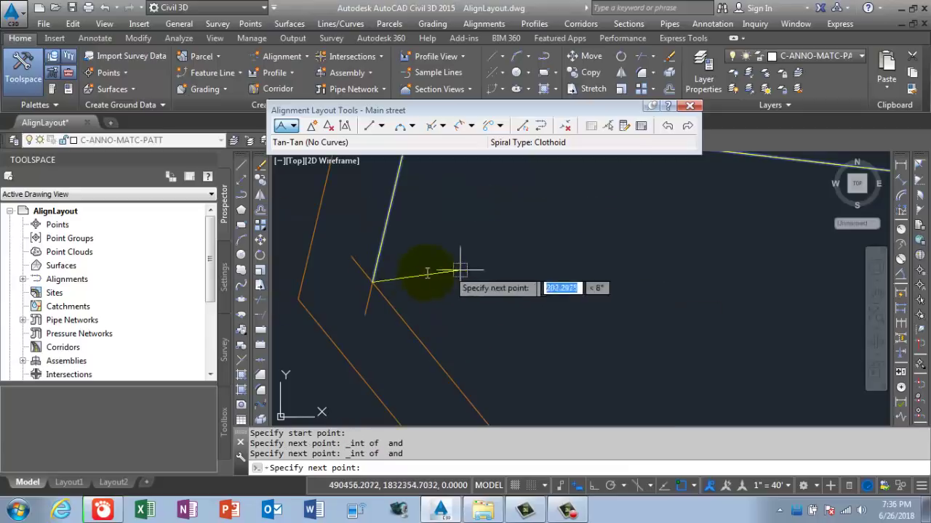
Add the last tangent along the inner diagonal to its lower endpoint and finish the alignment layout
scroll(399, 275, "up", 5)
scroll(339, 248, "down", 2)
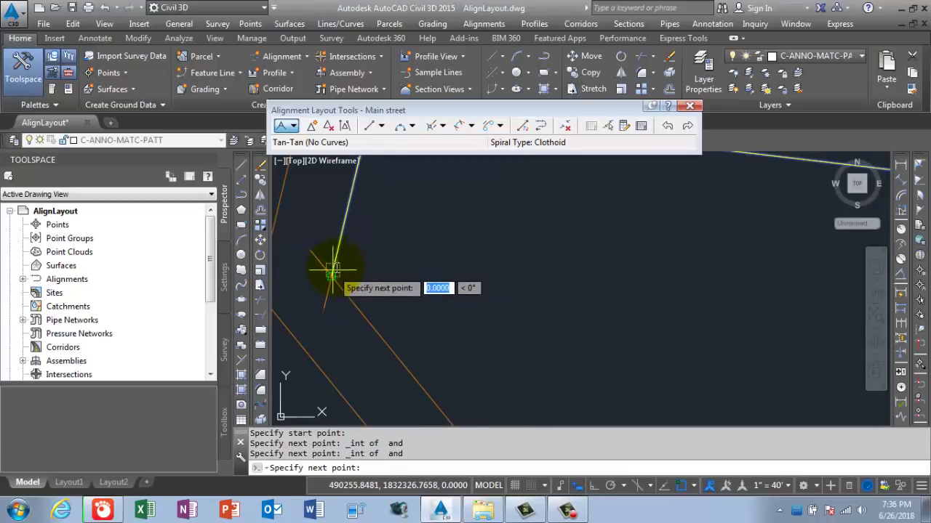
scroll(332, 268, "down", 3)
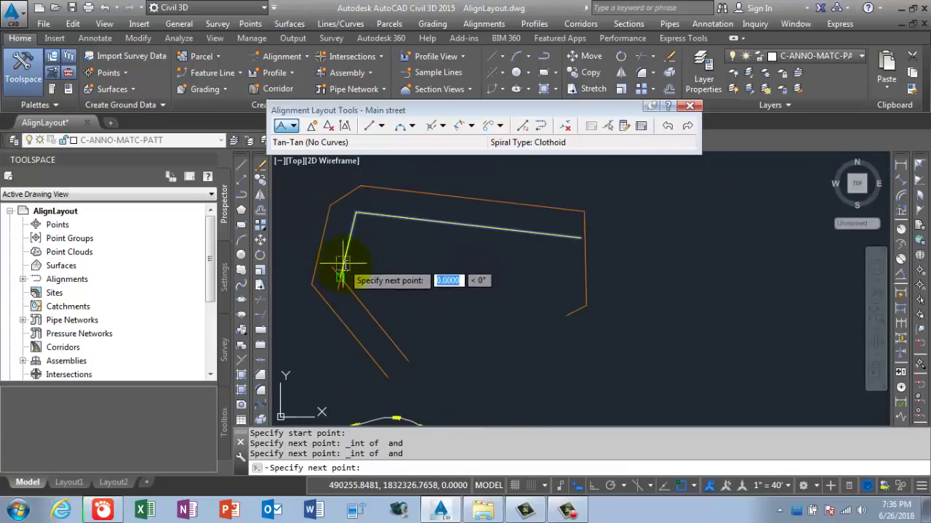
scroll(393, 357, "up", 5)
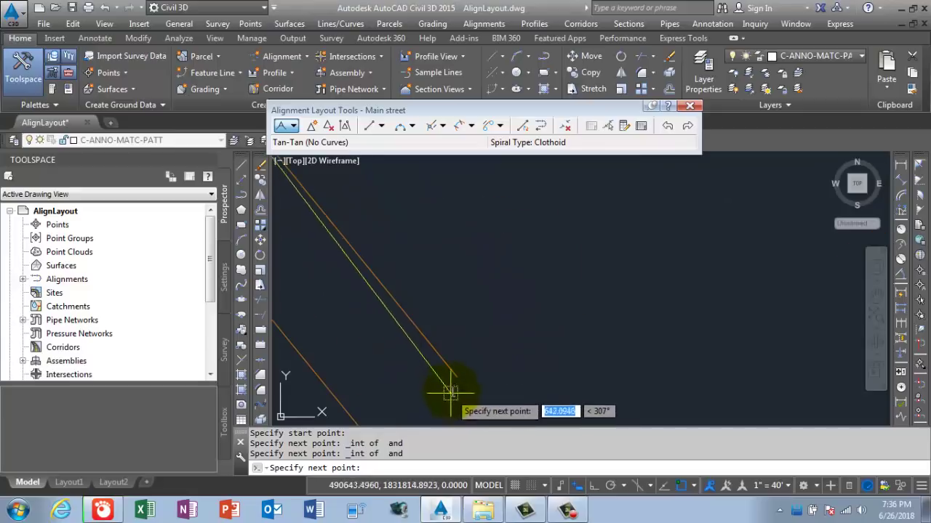
left_click(456, 378)
scroll(491, 316, "down", 3)
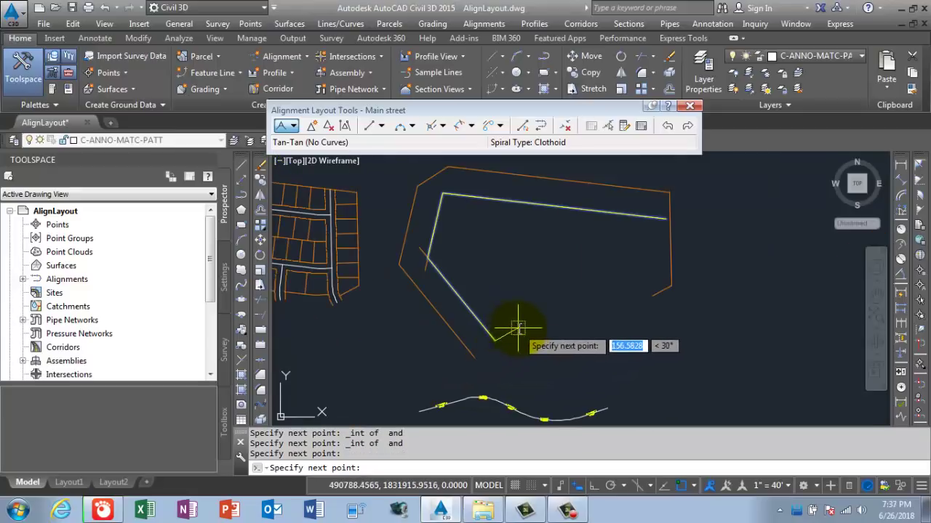
scroll(503, 331, "up", 3)
key("Return")
scroll(506, 316, "down", 5)
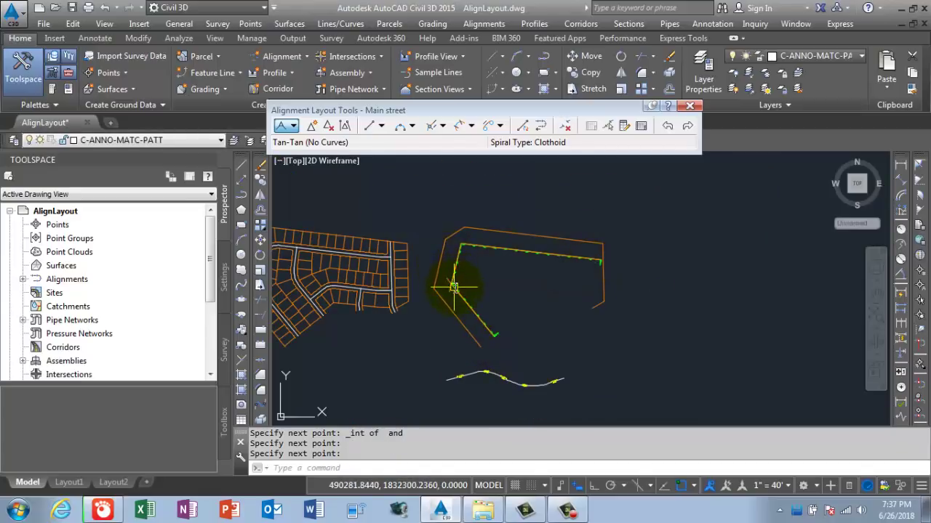
left_click(291, 126)
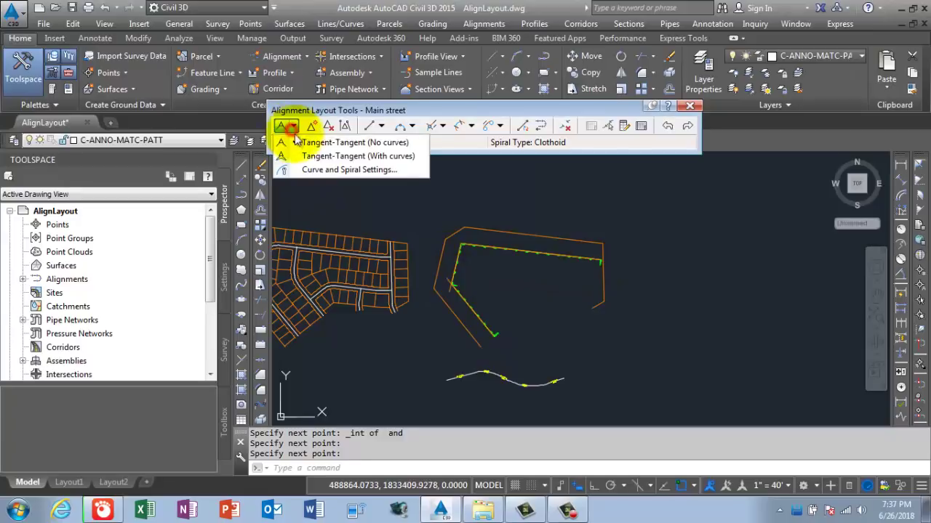
left_click(540, 289)
middle_click_drag(389, 318, 483, 308)
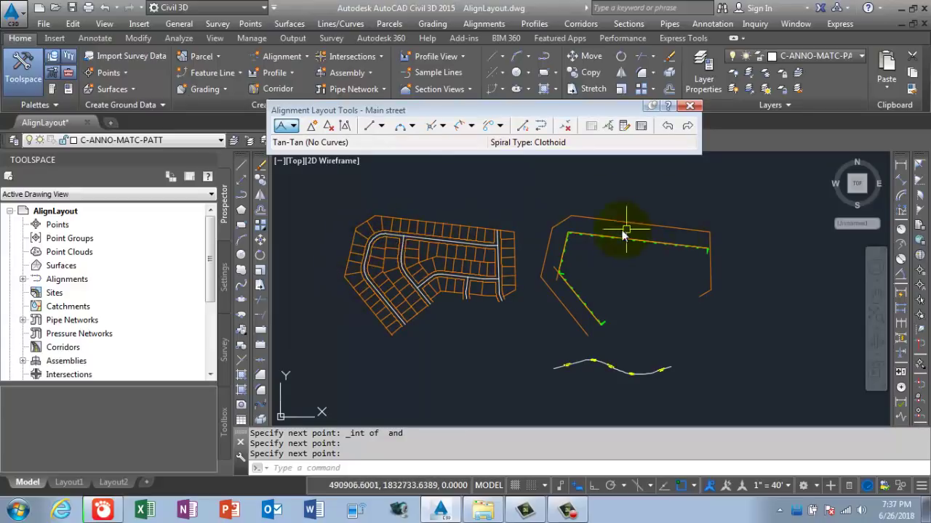
Add a free curve fillet with a 155-foot radius and a solution angle less than 180 between the long northern tangent and the steep western tangent
scroll(585, 246, "up", 5)
scroll(509, 192, "up", 2)
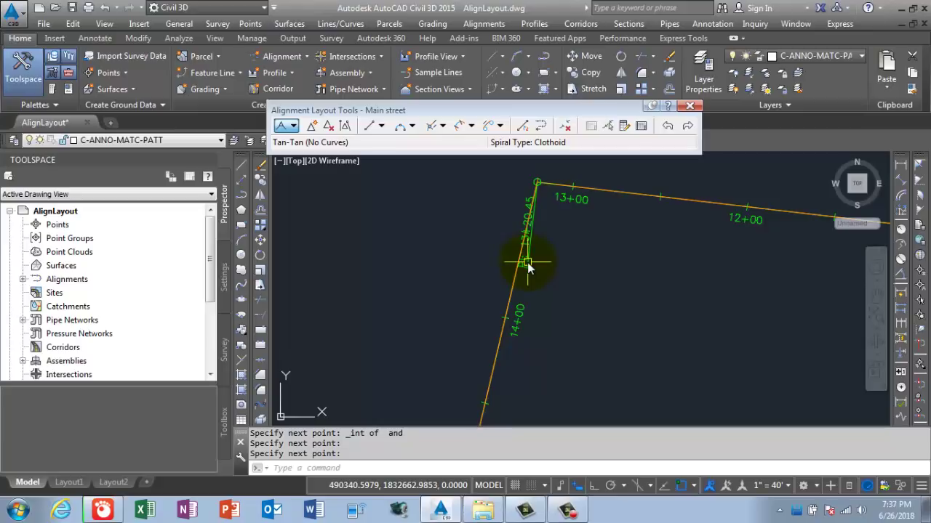
scroll(528, 267, "down", 3)
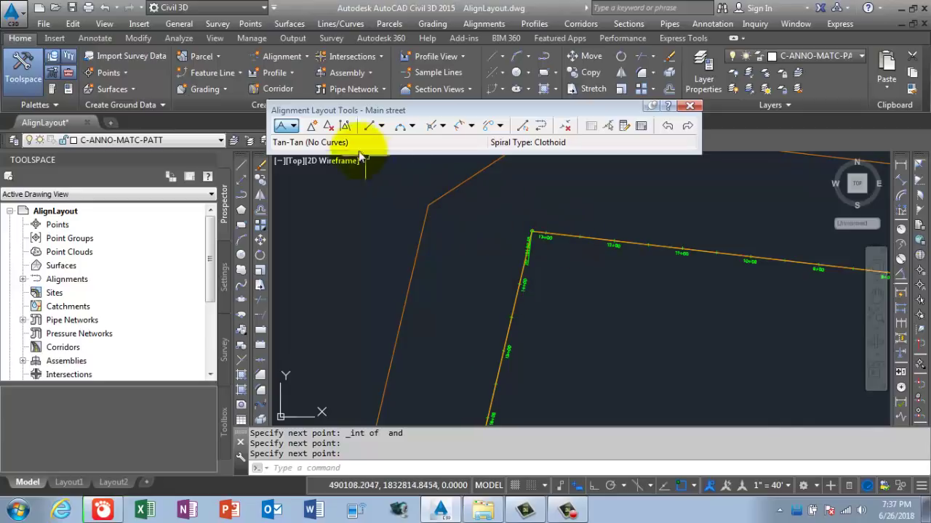
left_click(412, 128)
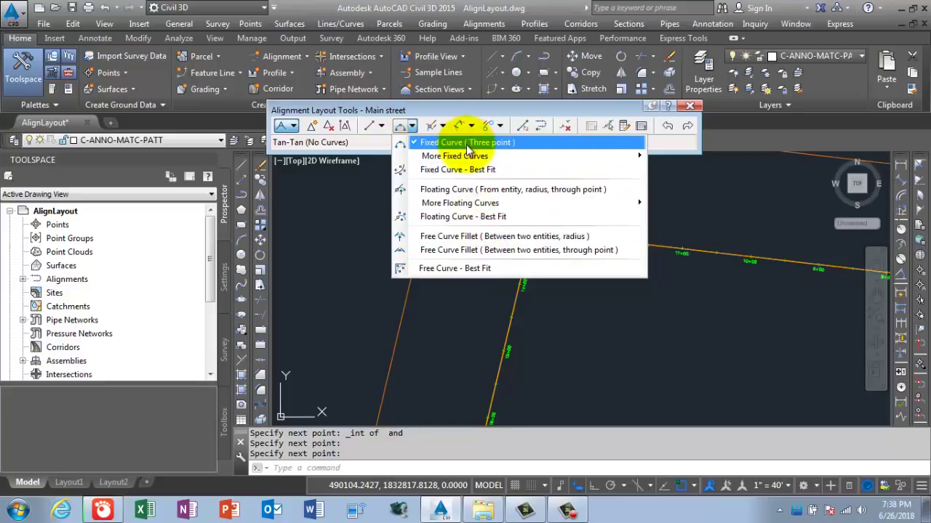
mouse_move(474, 159)
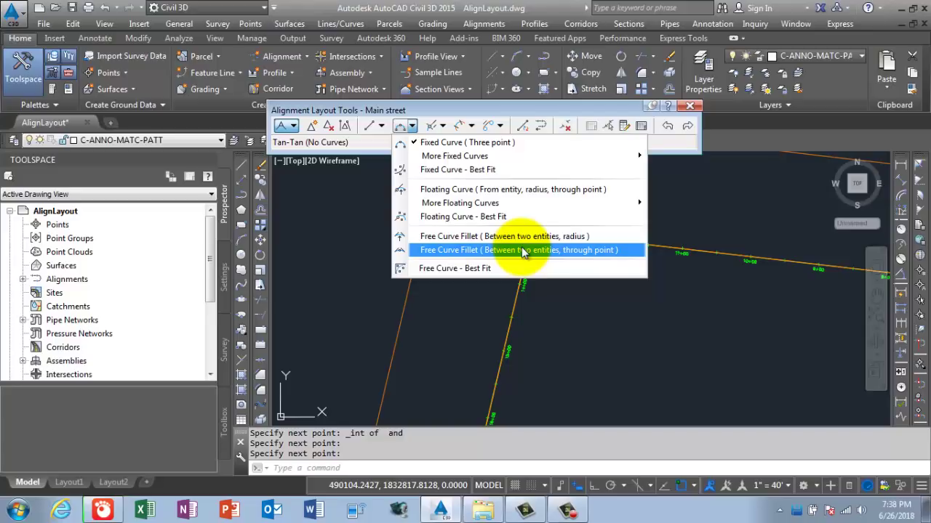
mouse_move(512, 206)
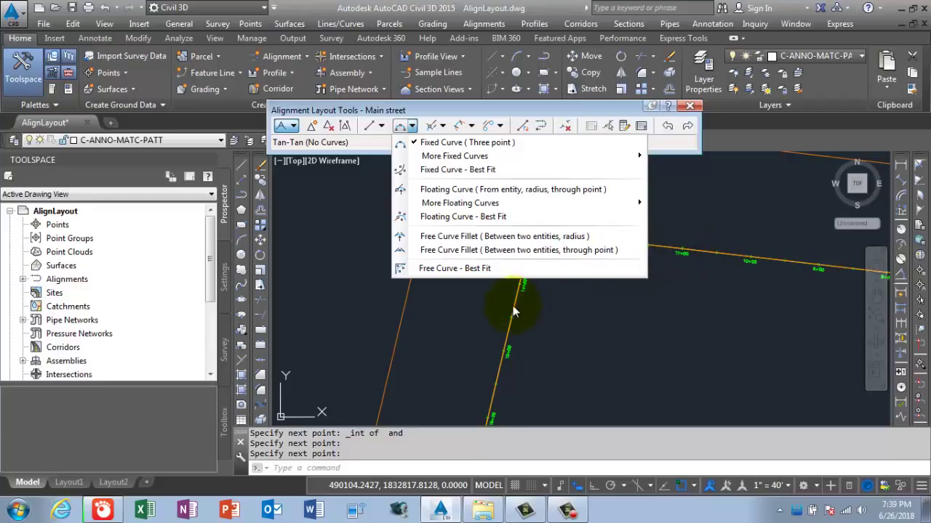
left_click(536, 241)
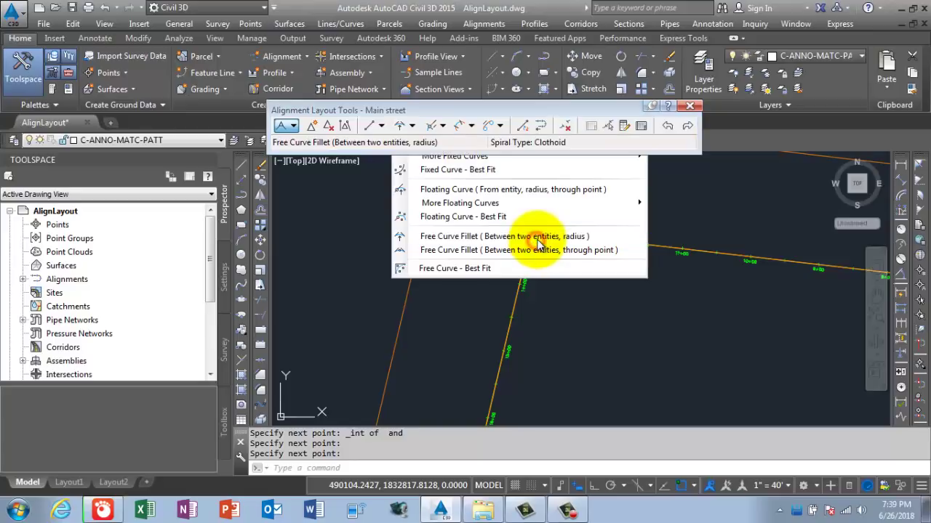
scroll(557, 234, "up", 3)
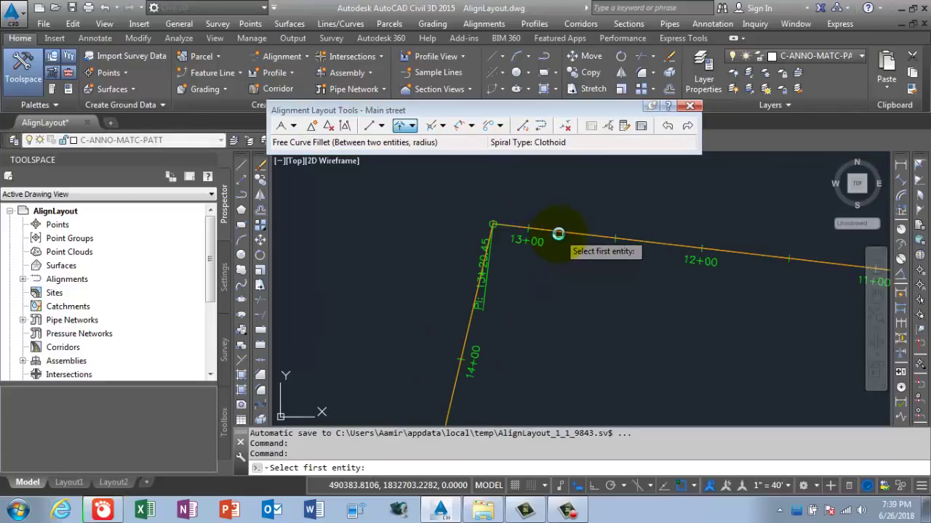
left_click(557, 235)
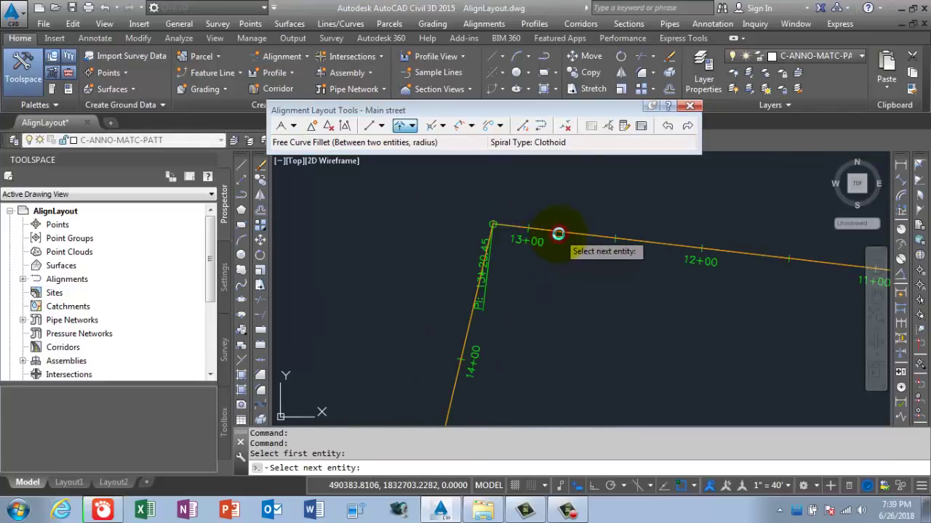
left_click(472, 320)
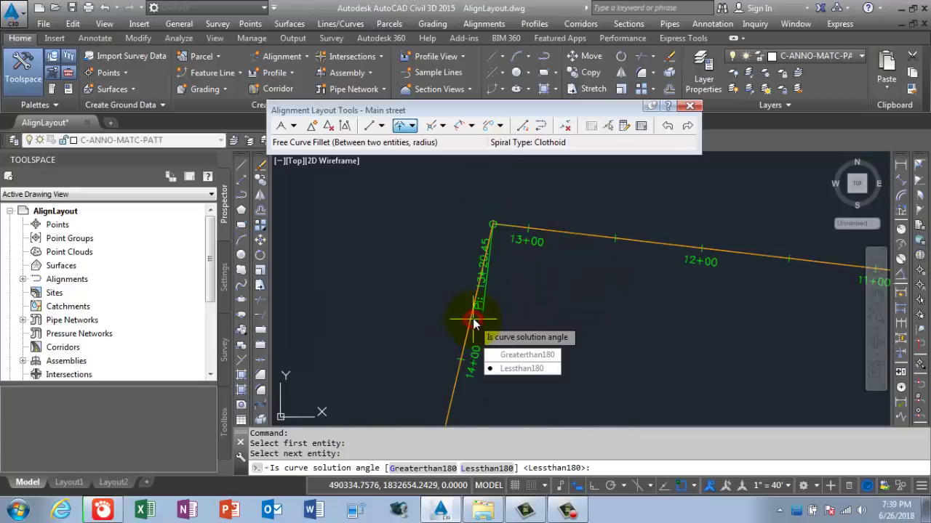
left_click(517, 369)
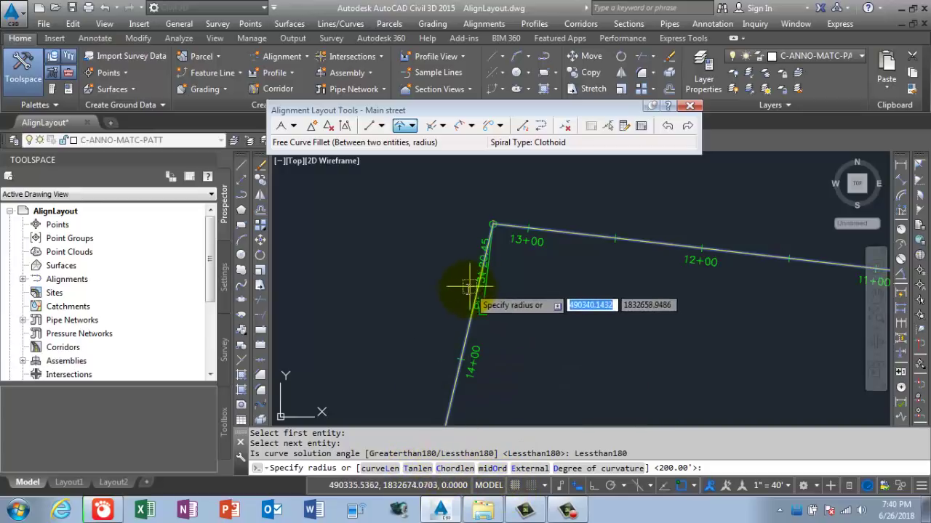
key("Return")
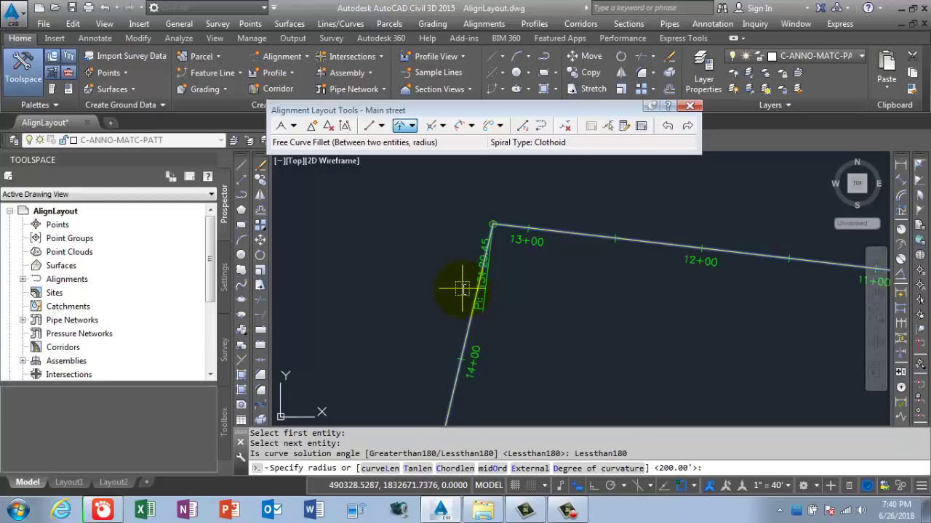
type("155")
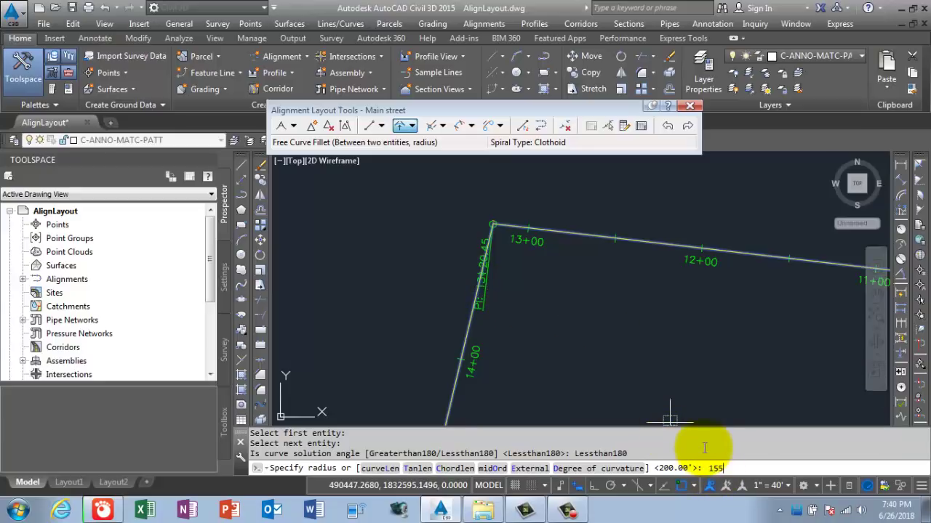
key("Return")
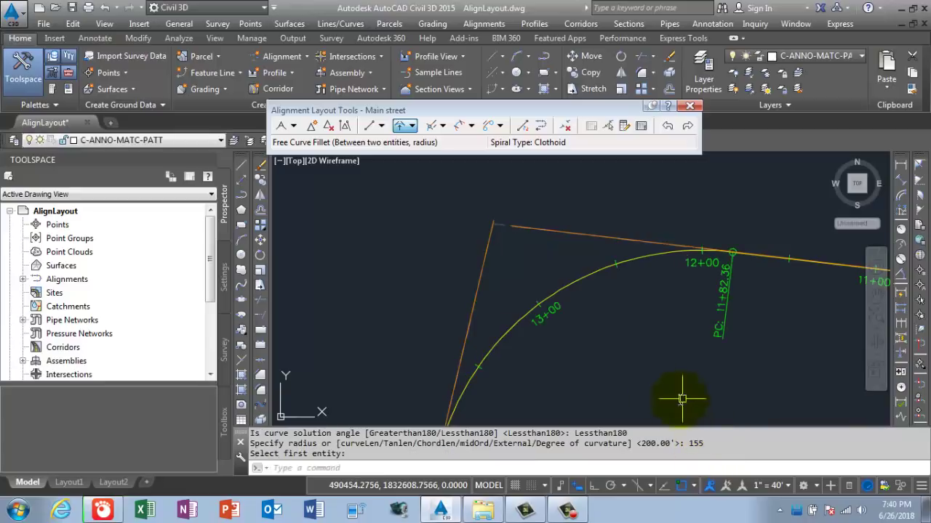
Add a free curve fillet with a 155-foot radius and a solution angle less than 180 between the steep western tangent and the diagonal tangent
scroll(624, 298, "down", 5)
middle_click_drag(619, 322, 644, 269)
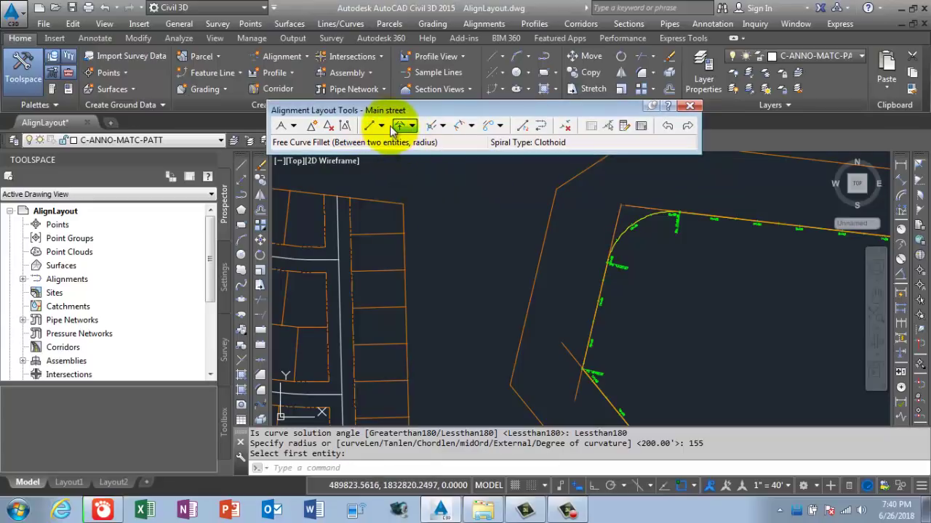
middle_click_drag(588, 305, 577, 251)
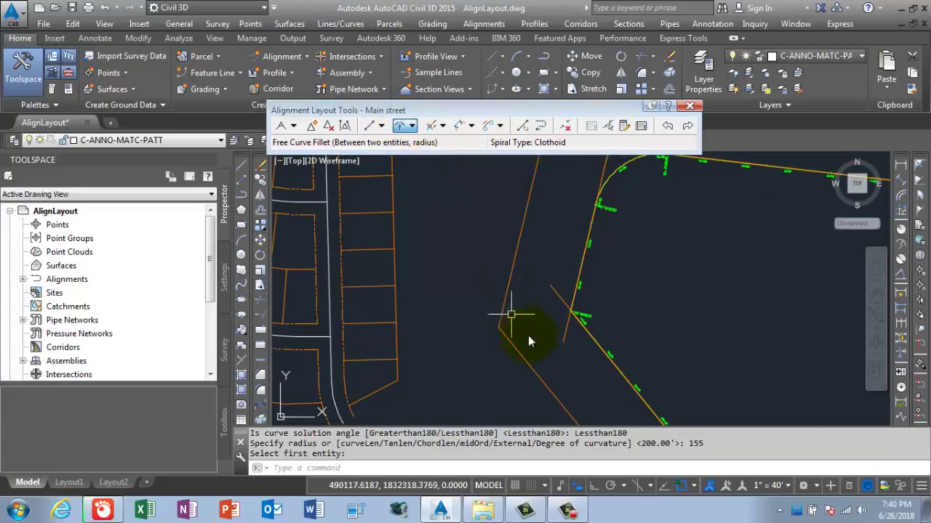
left_click(412, 127)
left_click(404, 125)
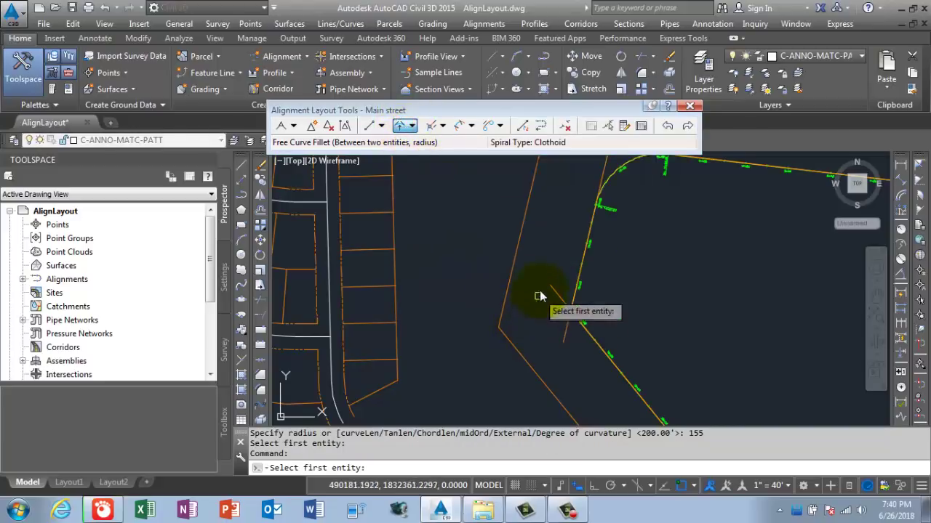
left_click(573, 298)
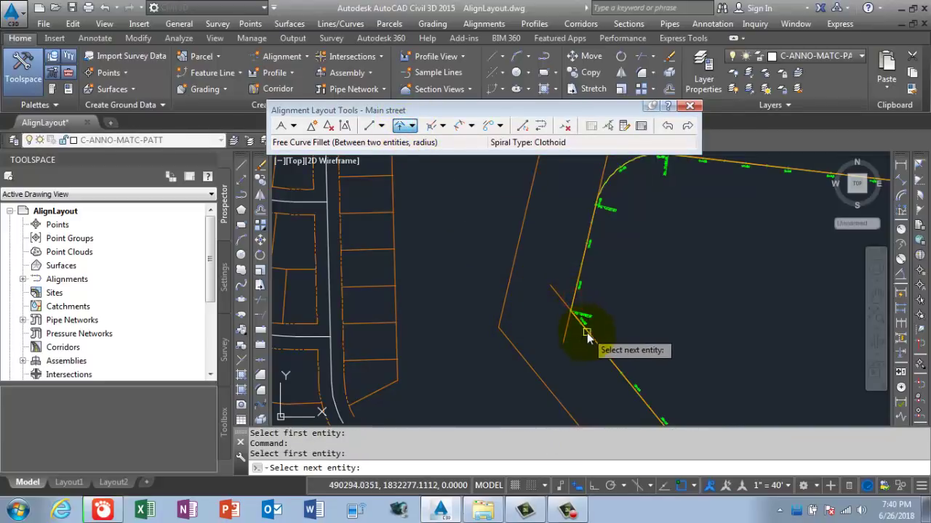
left_click(587, 334)
key("Return")
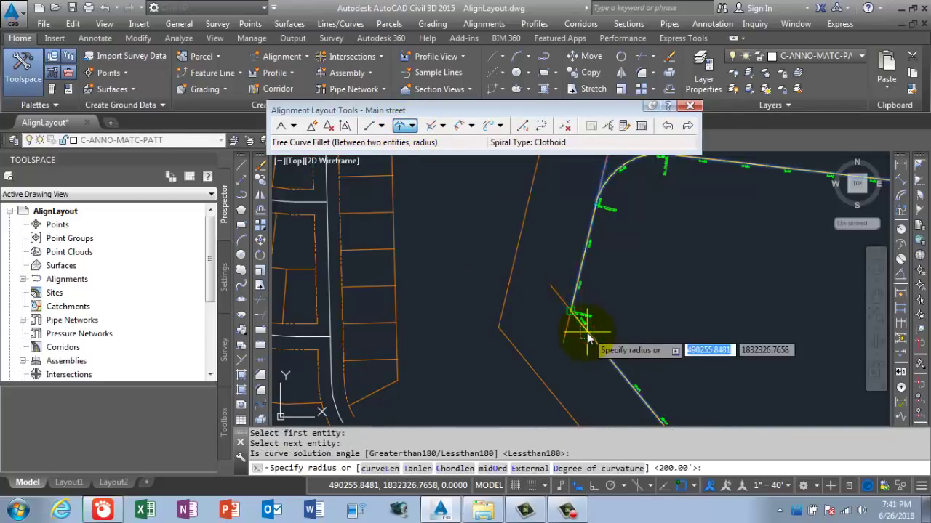
type("155")
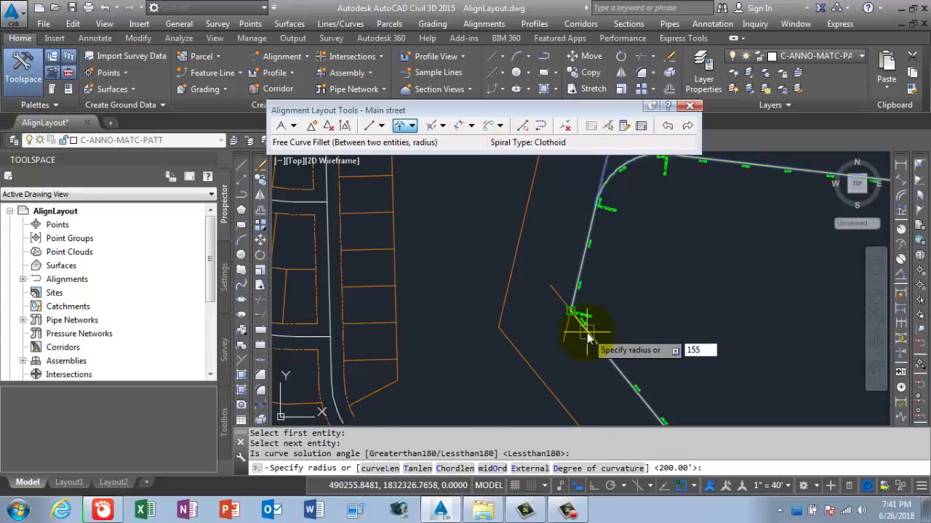
key("Return")
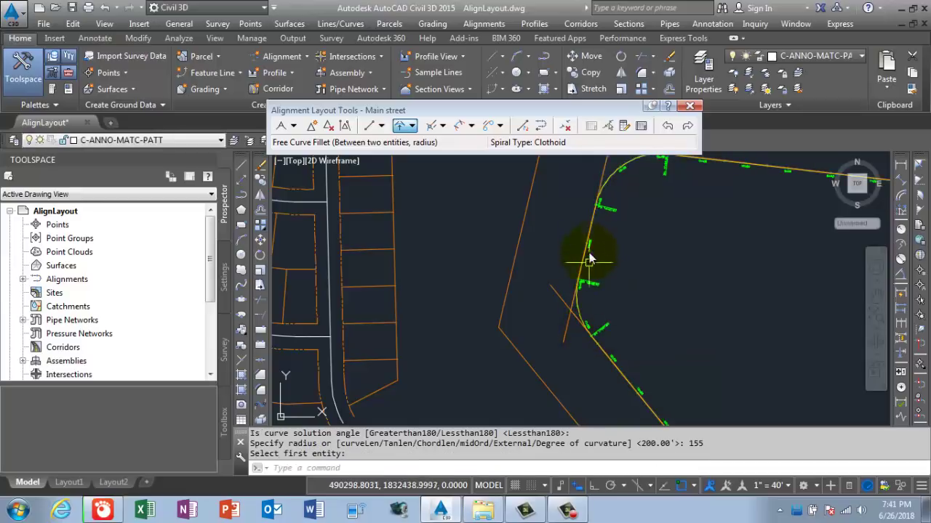
scroll(561, 291, "down", 2)
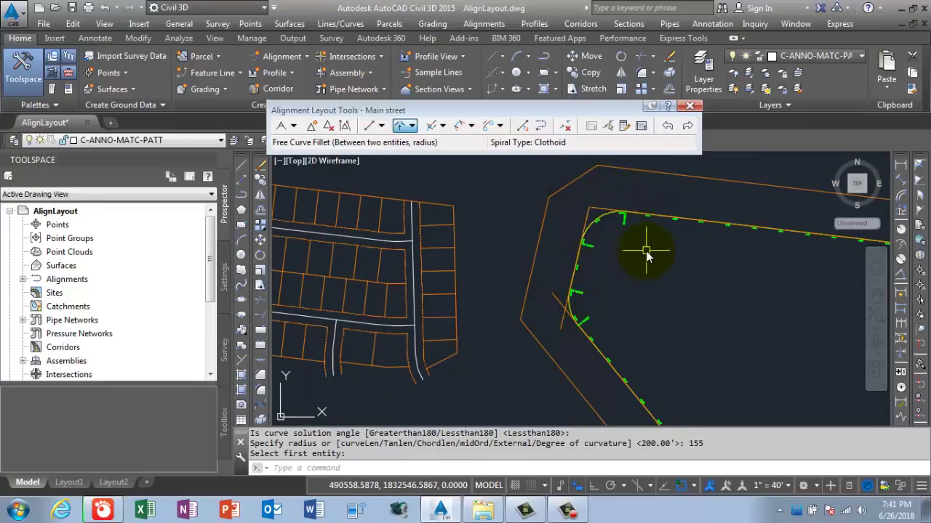
left_click(293, 126)
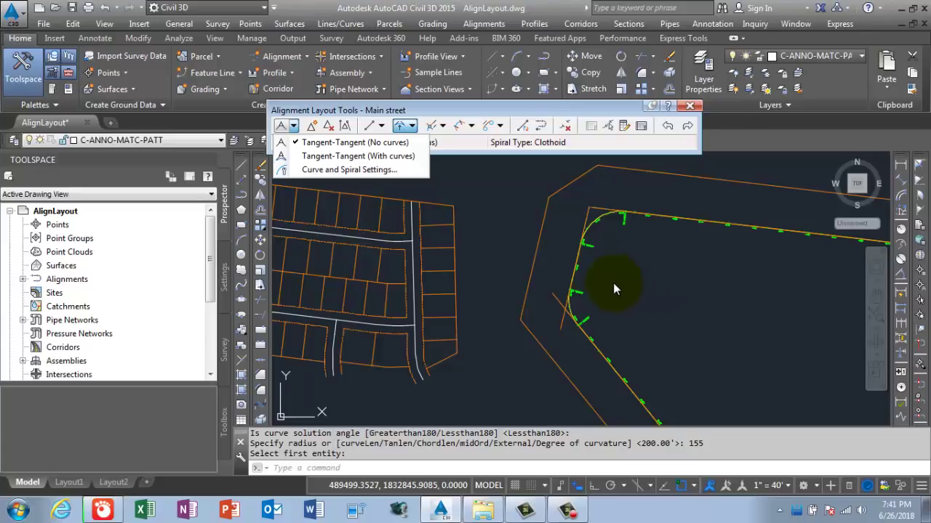
left_click(631, 250)
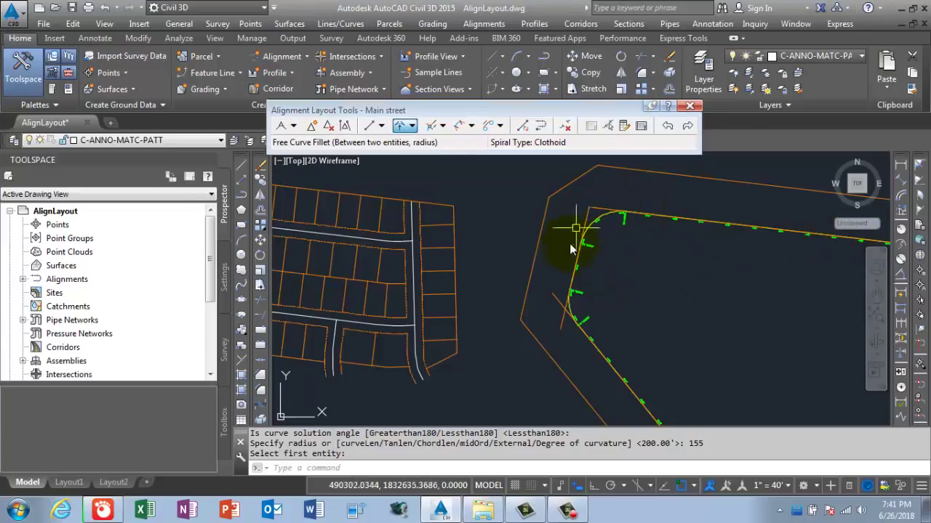
Set the annotation scale to 1" = 100' for the labels on the separate S-shaped line and close the alignment layout tools
scroll(603, 218, "down", 3)
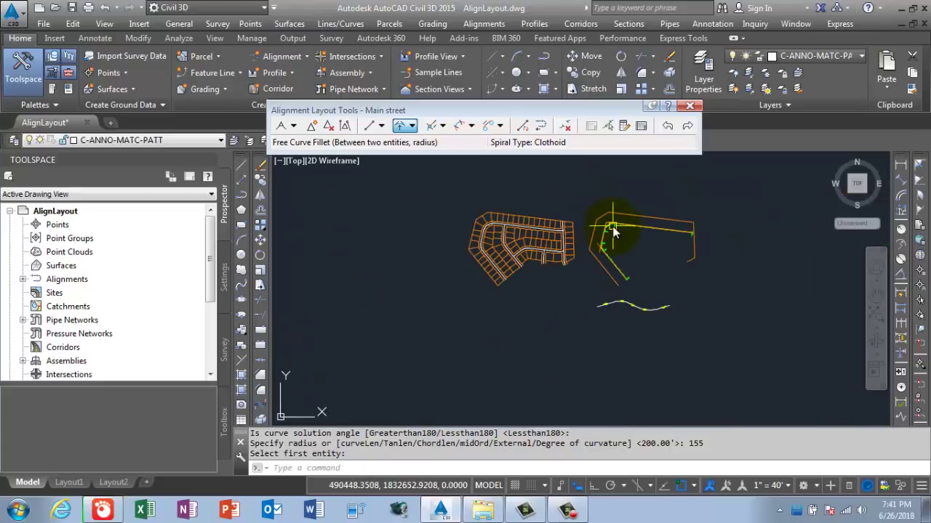
scroll(614, 314, "up", 5)
scroll(584, 299, "up", 3)
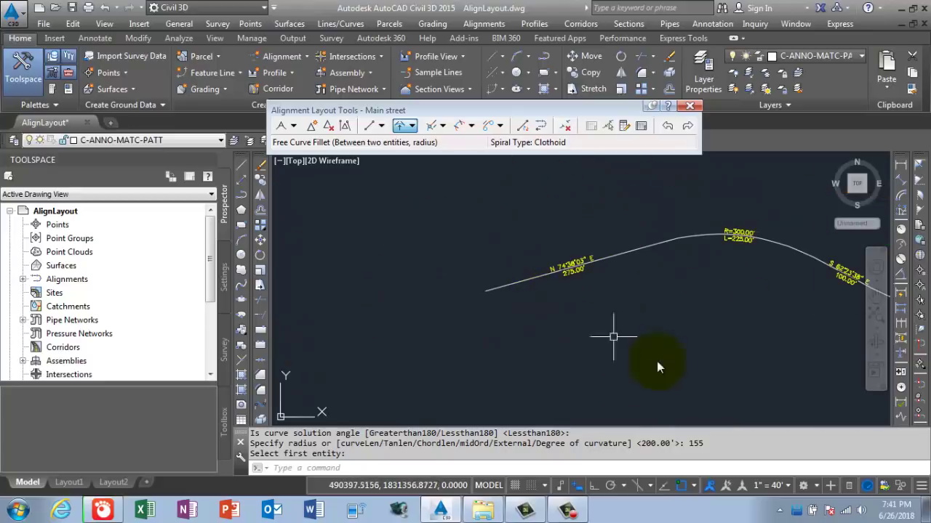
middle_click_drag(592, 314, 419, 288)
scroll(447, 304, "down", 2)
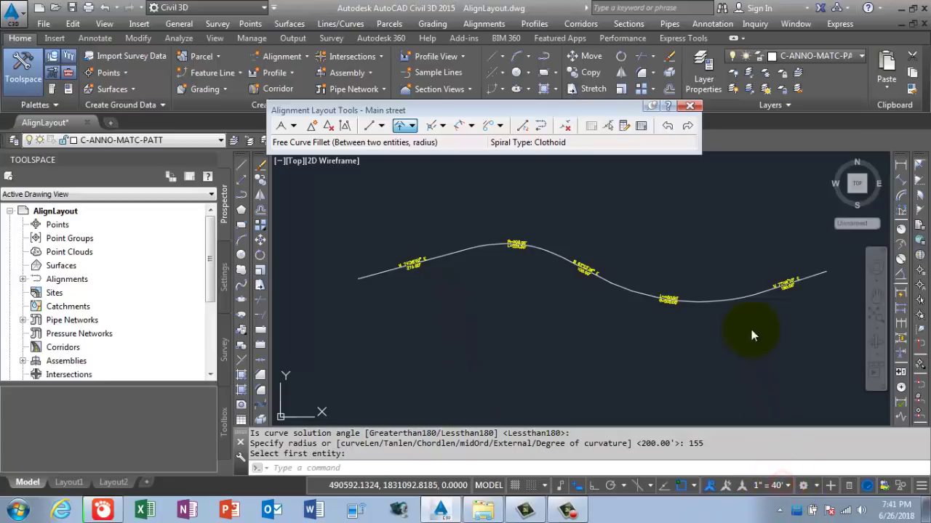
left_click(765, 304)
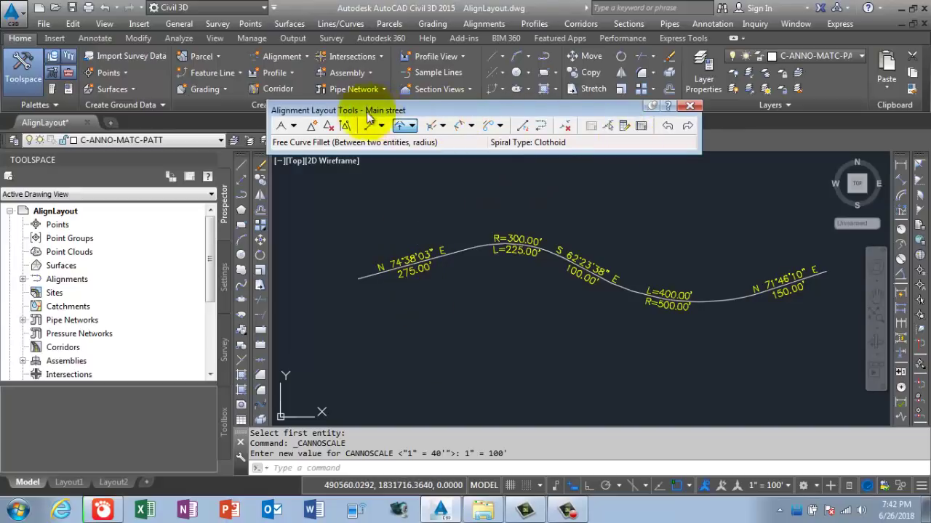
left_click(689, 107)
Examine the streets in the parcel layout and compare them with the Main street alignment beside it
scroll(589, 270, "down", 6)
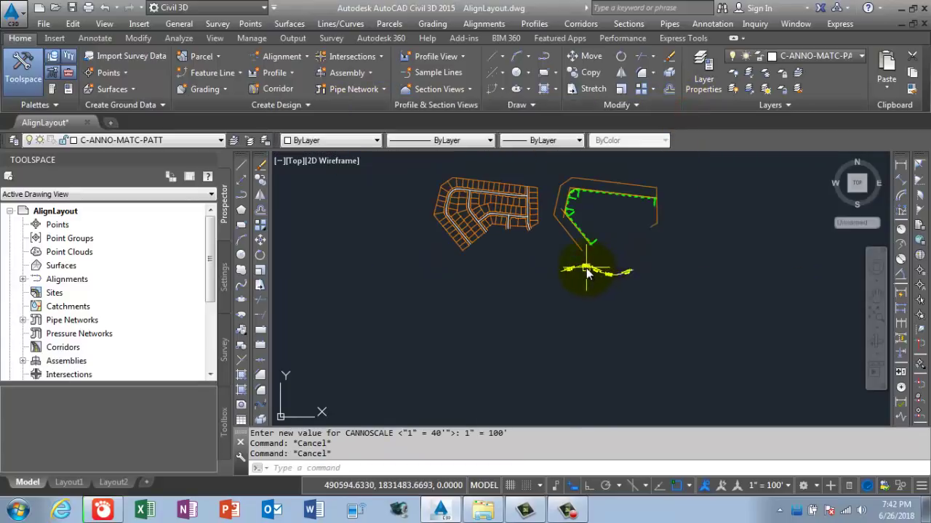
scroll(466, 204, "up", 4)
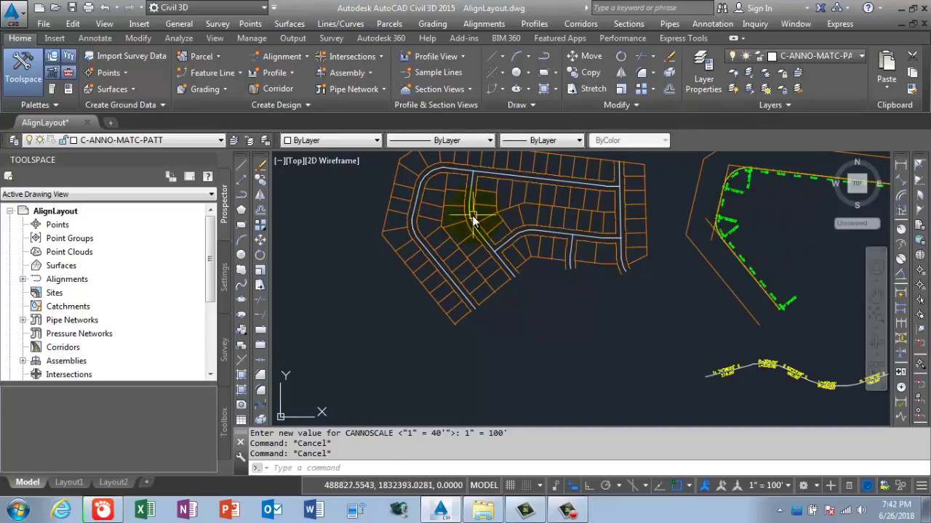
scroll(469, 204, "up", 2)
scroll(489, 244, "down", 2)
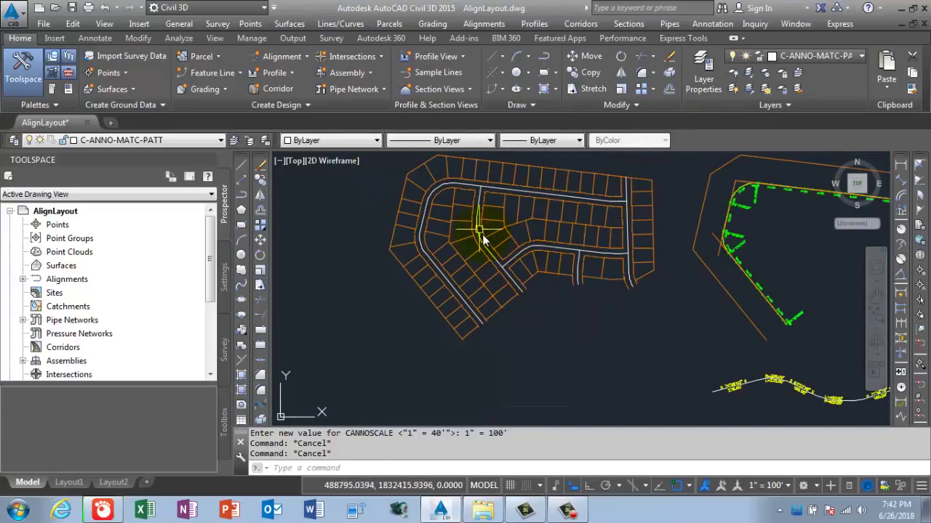
middle_click_drag(737, 312, 612, 303)
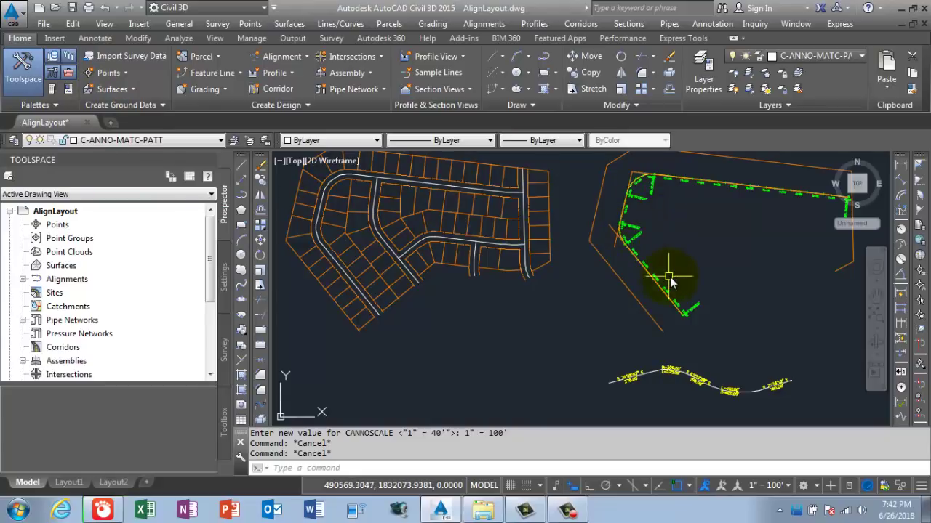
middle_click_drag(671, 270, 584, 290)
middle_click_drag(380, 273, 495, 274)
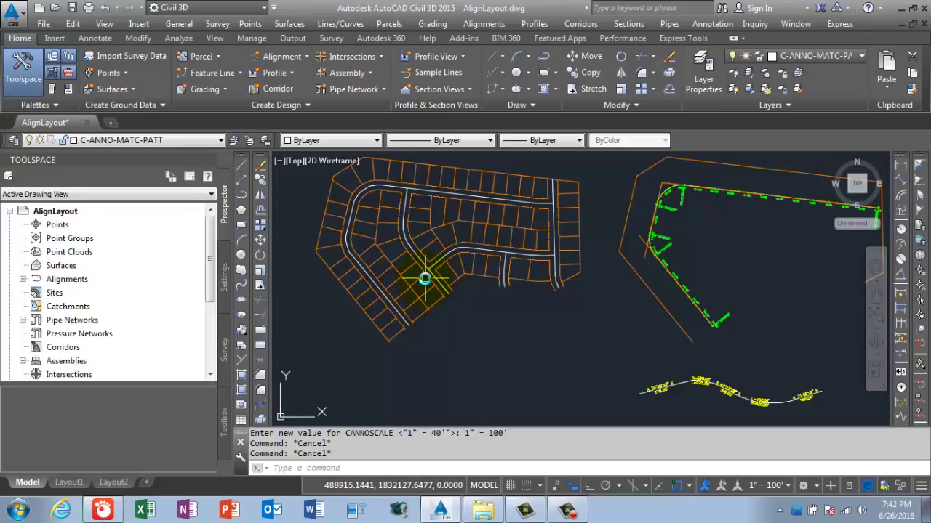
Try to offset the Main street alignment 300 feet from its diagonal leg toward the interior of the site
scroll(669, 277, "up", 2)
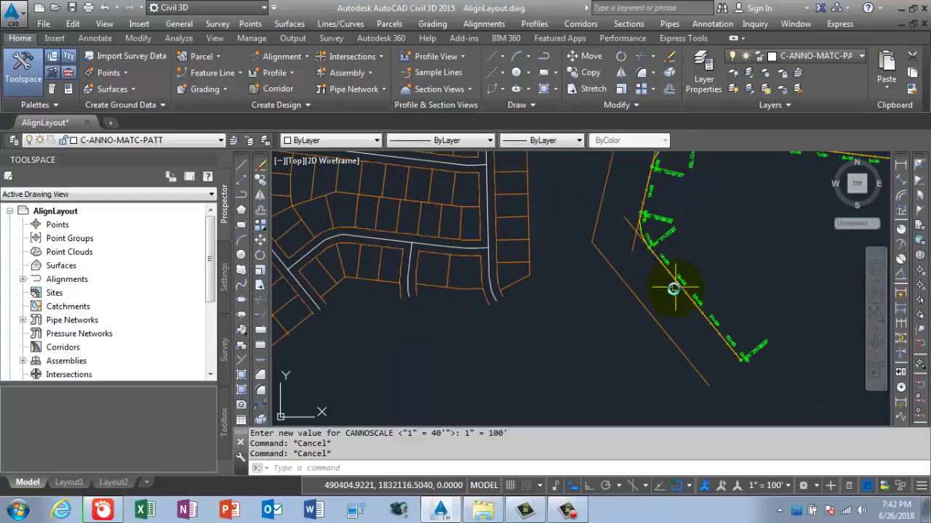
scroll(505, 318, "down", 2)
scroll(561, 249, "down", 1)
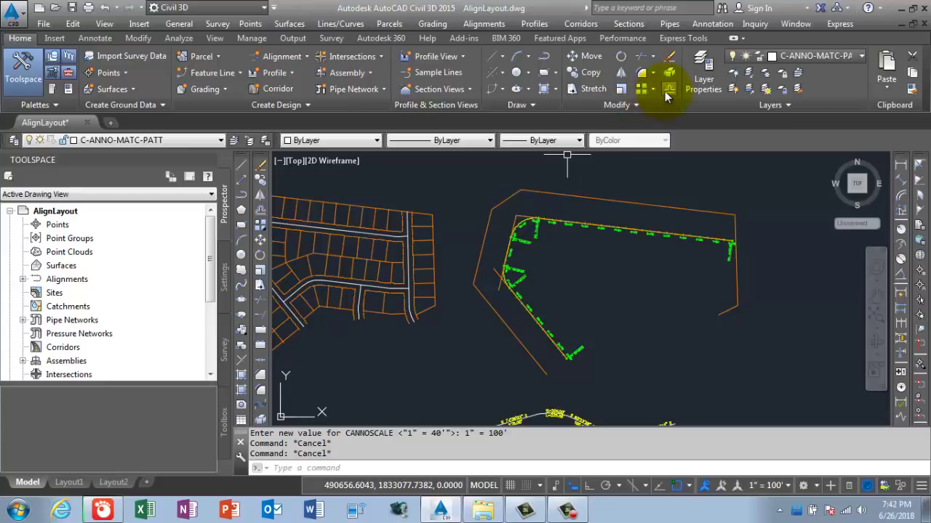
left_click(667, 90)
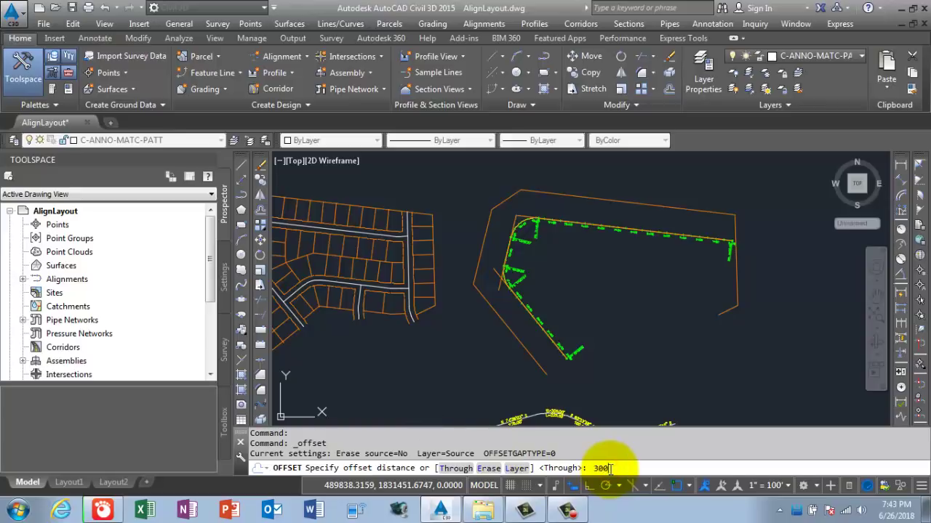
key("Return")
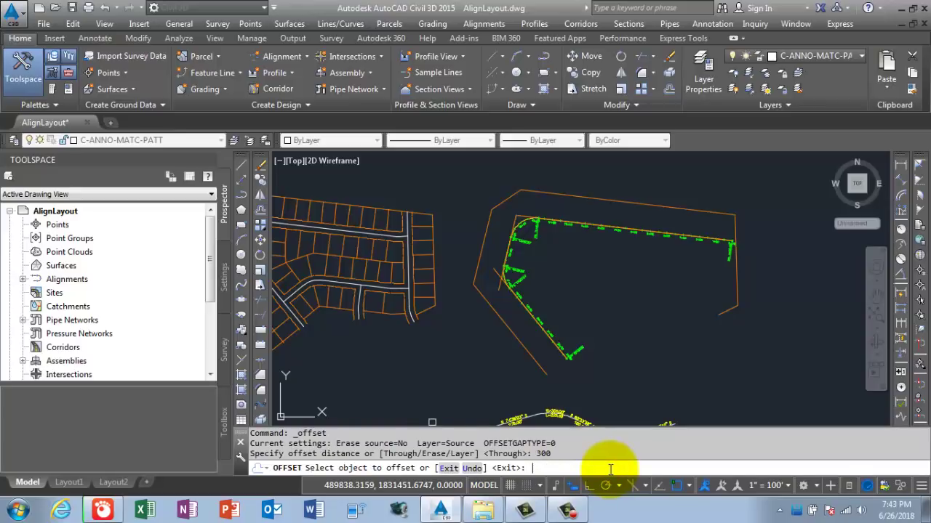
left_click(550, 338)
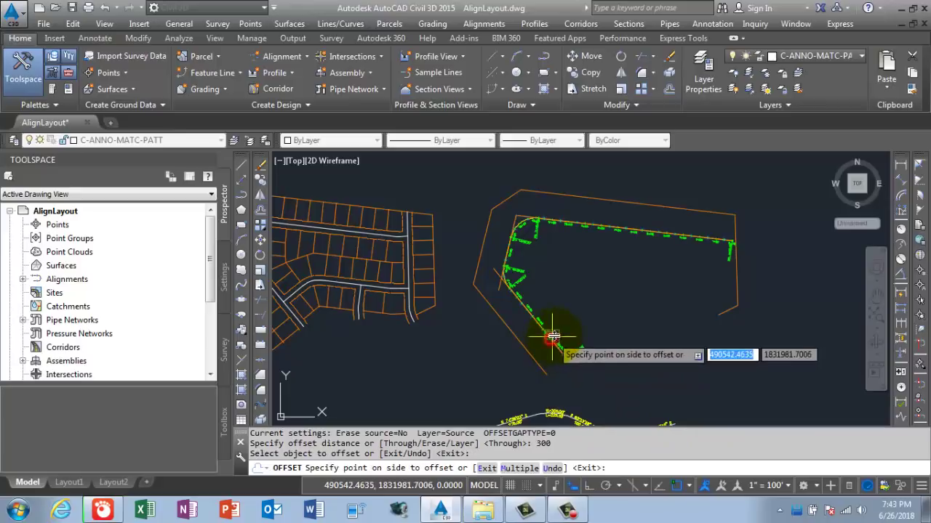
left_click(592, 301)
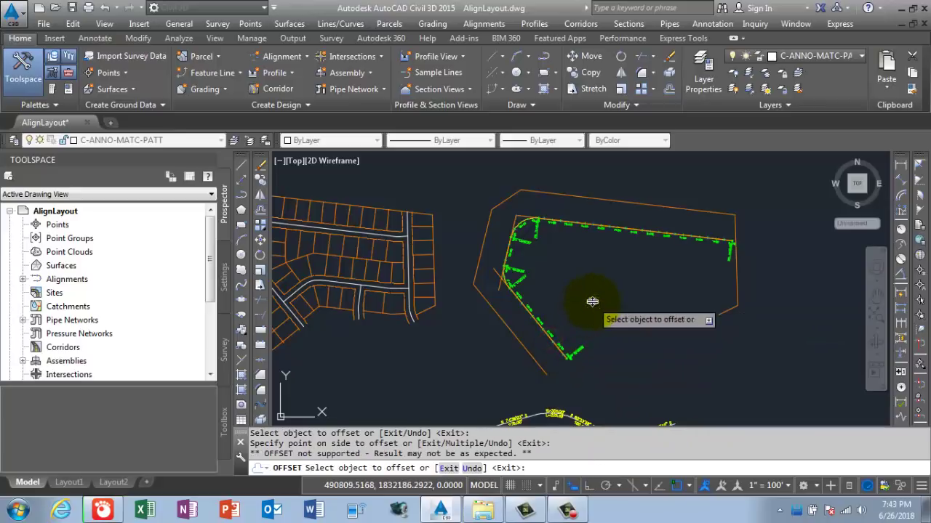
left_click(541, 331)
left_click(591, 298)
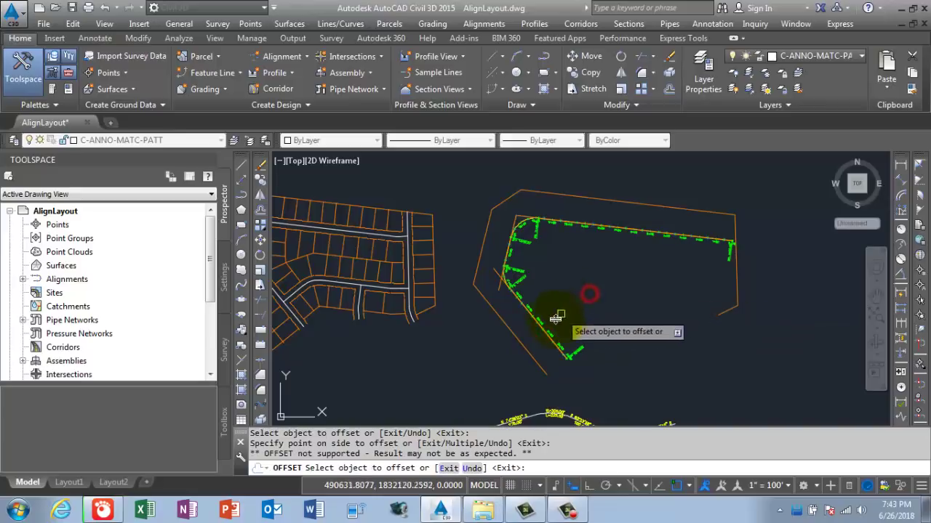
Offset the Main street centerline 300 feet inward by selecting its diagonal leg, and finish the offset
scroll(515, 354, "up", 5)
left_click(491, 347)
left_click(602, 269)
scroll(602, 280, "down", 5)
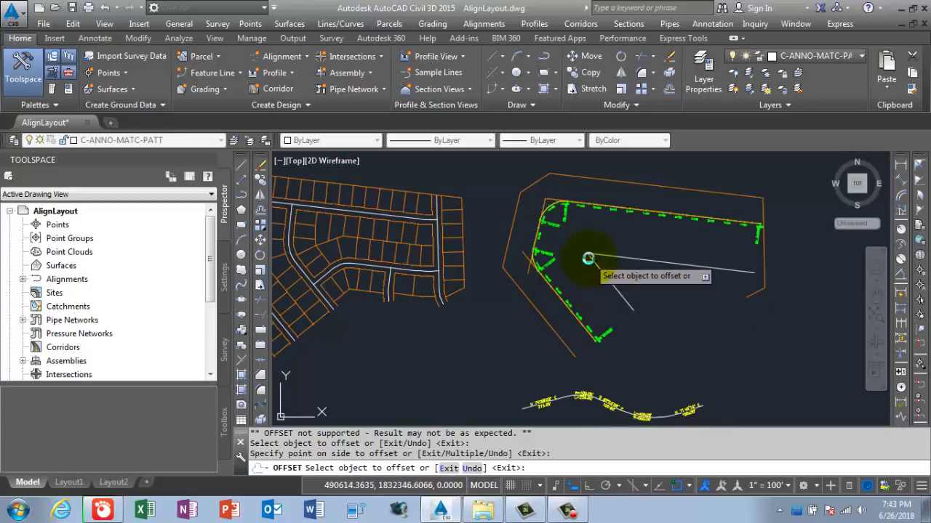
right_click(589, 262)
left_click(612, 264)
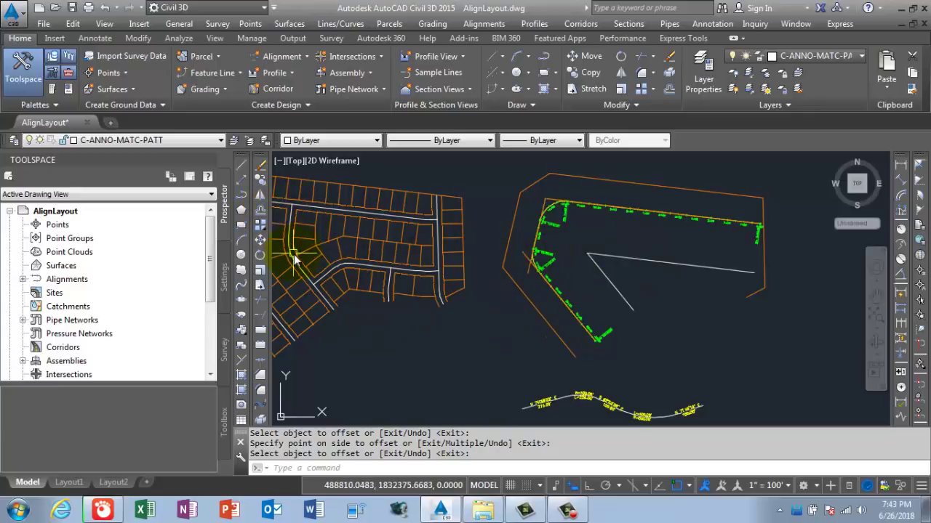
Offset the steep western tangent line 300 feet toward the interior of the site
middle_click_drag(323, 282, 386, 280)
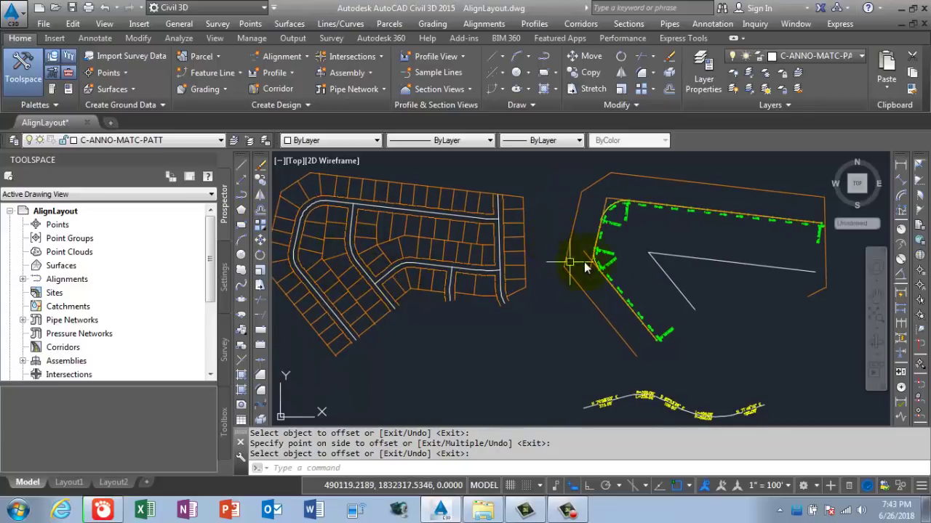
scroll(571, 268, "up", 2)
scroll(613, 266, "down", 1)
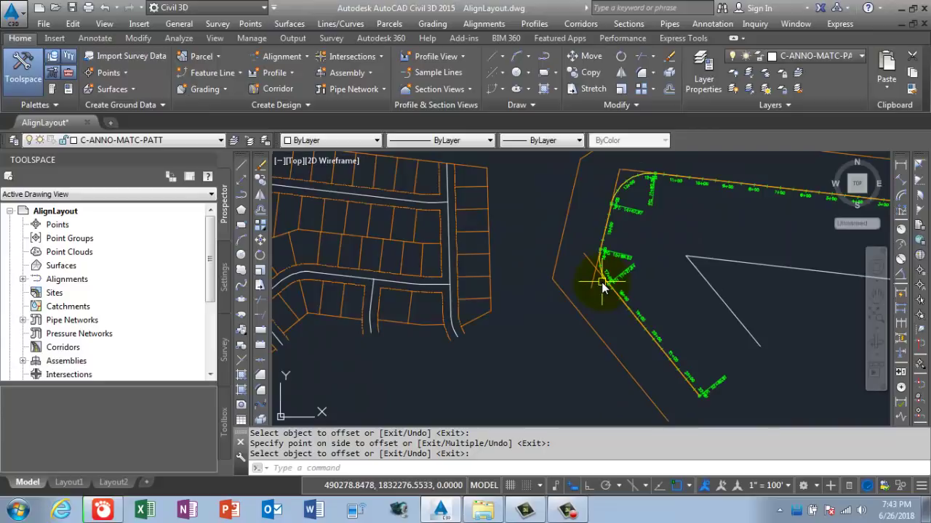
key("Return")
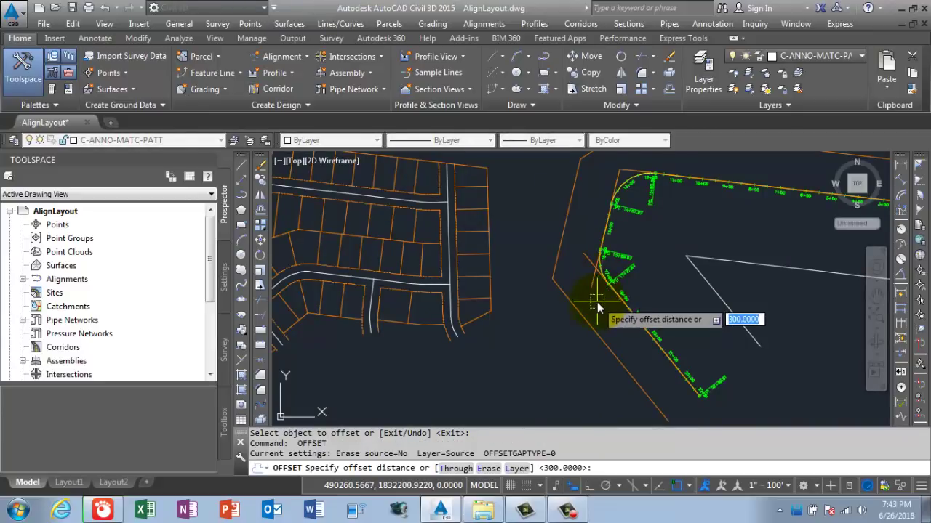
key("Return")
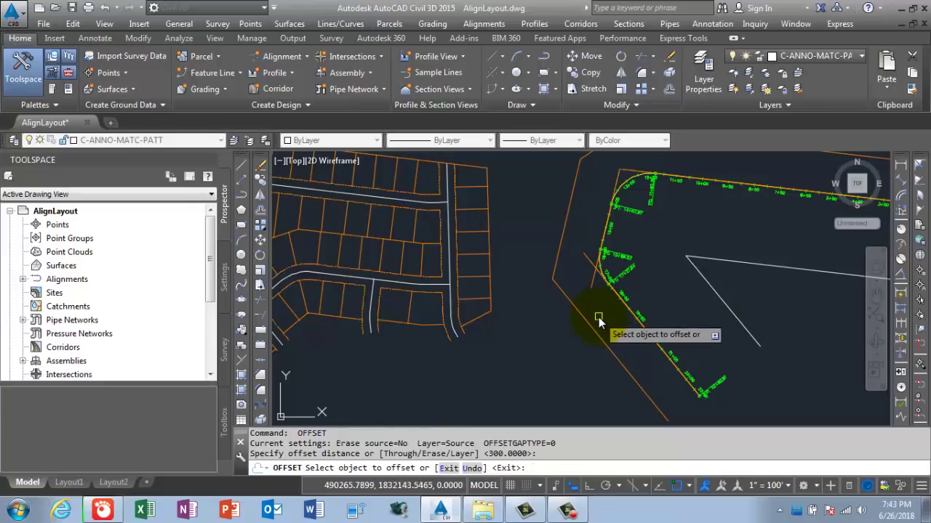
left_click(591, 291)
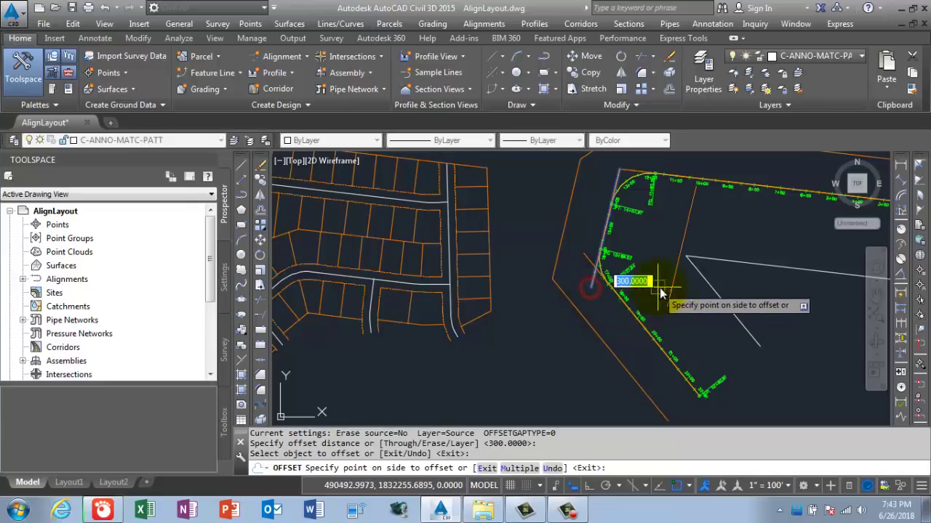
left_click(692, 308)
right_click(696, 308)
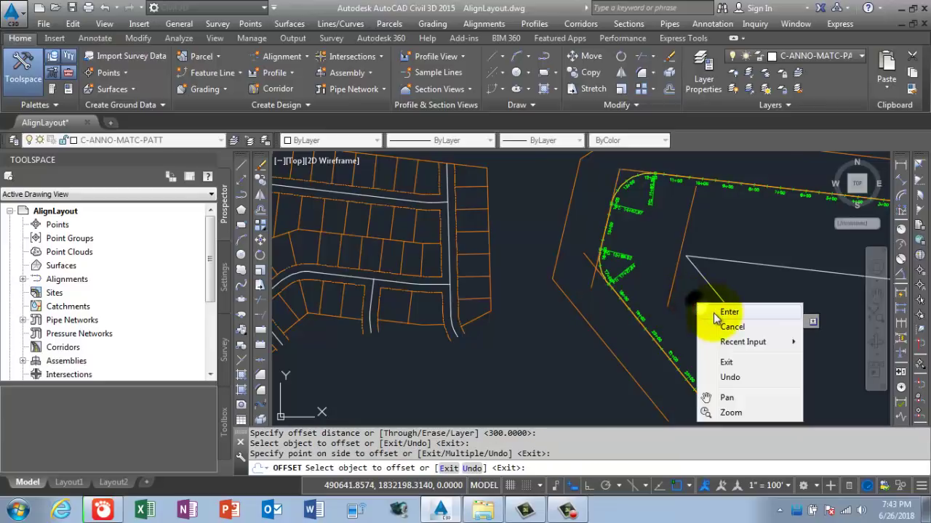
left_click(713, 312)
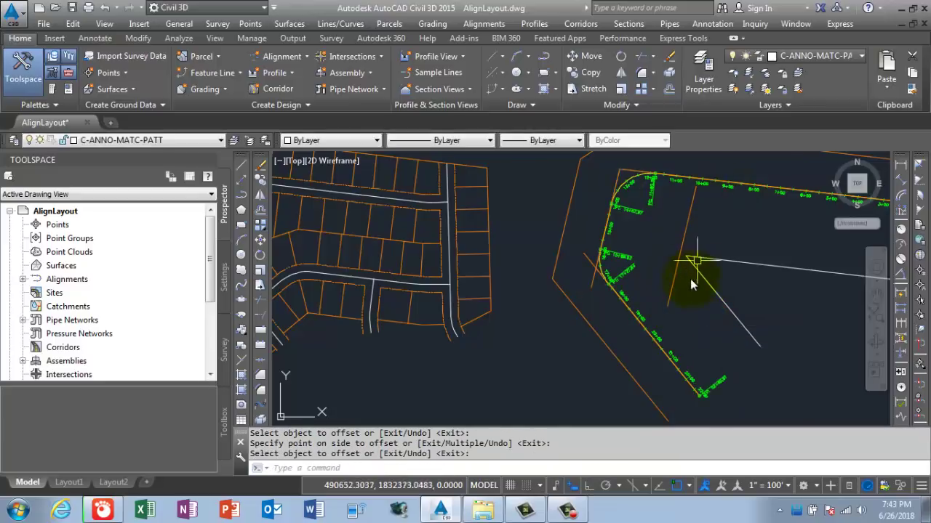
Create a centerline alignment layout named Middle street with the Proposed style and the Major Minor and Geometry Points label set
scroll(541, 313, "down", 2)
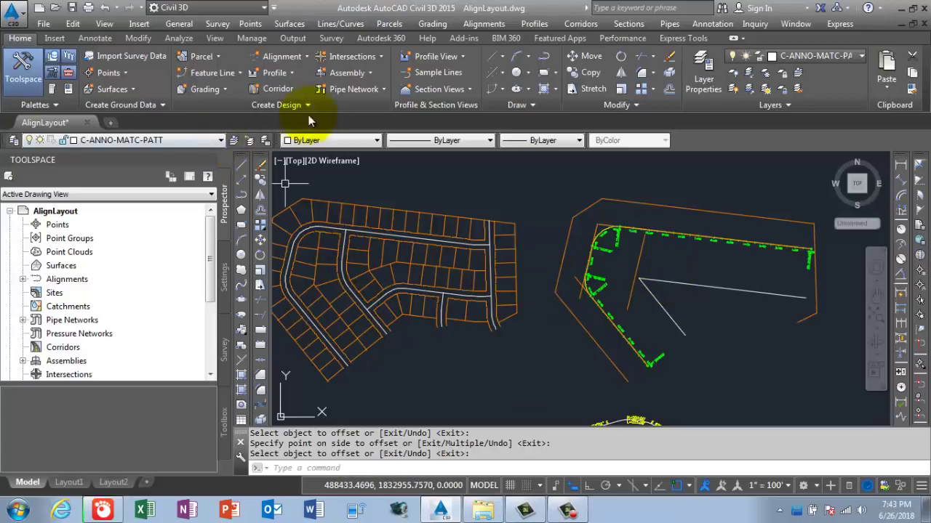
left_click(304, 62)
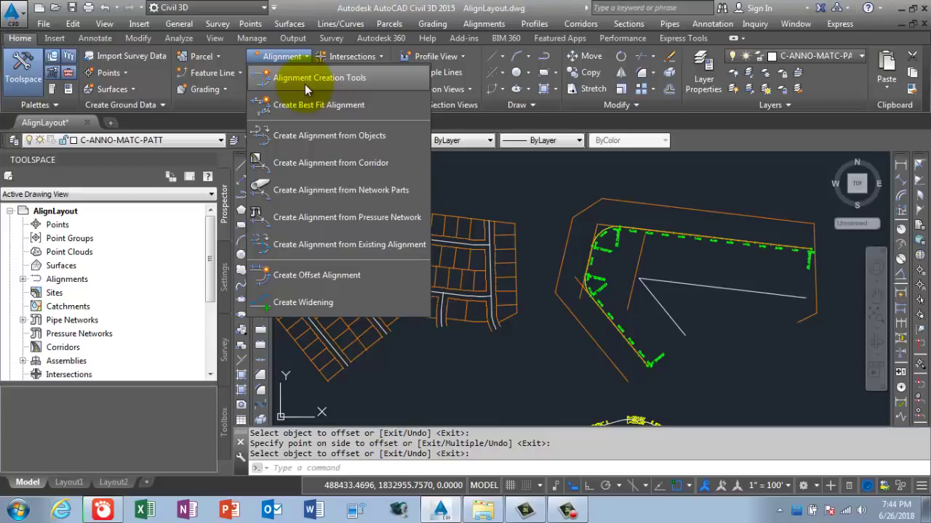
left_click(305, 84)
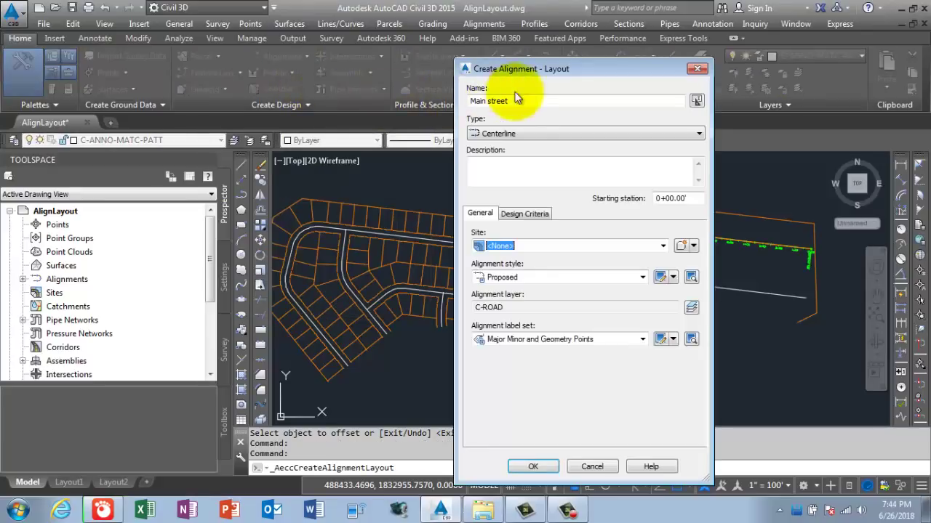
left_click_drag(528, 104, 425, 102)
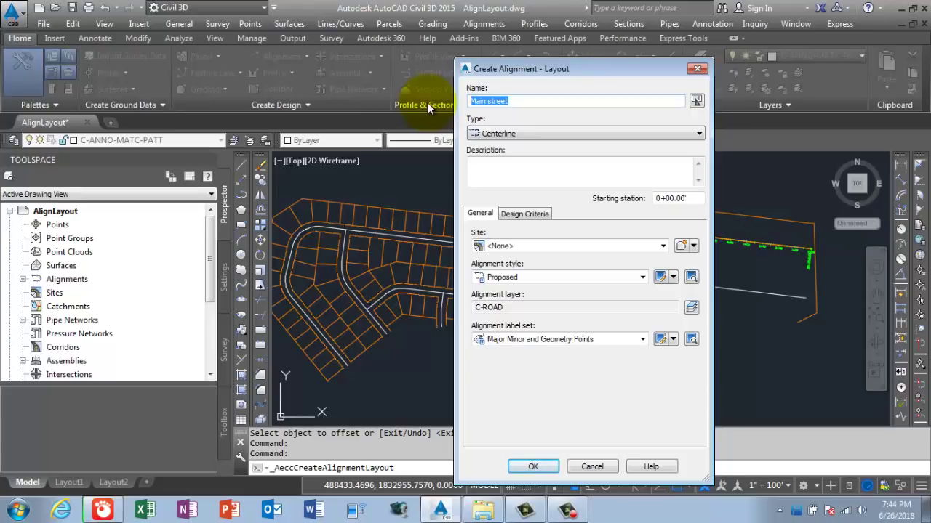
type("Middle")
type("street")
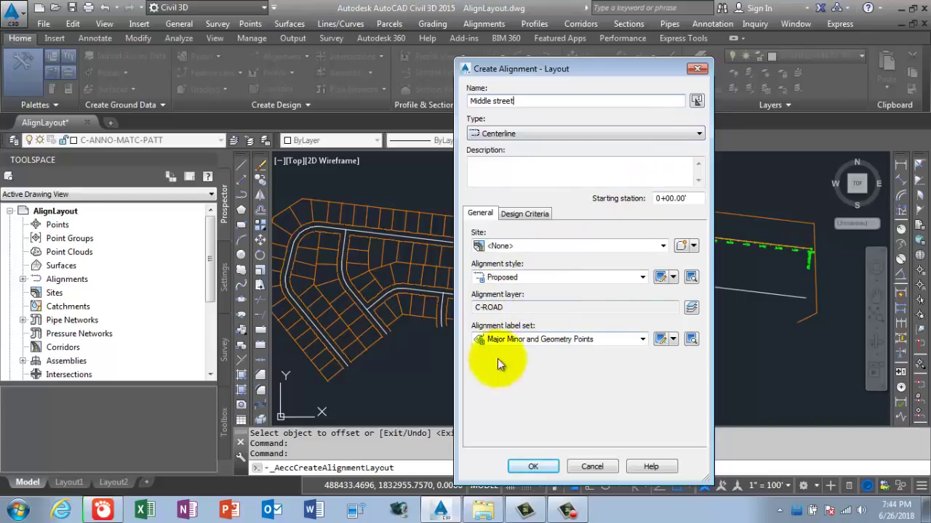
left_click(538, 466)
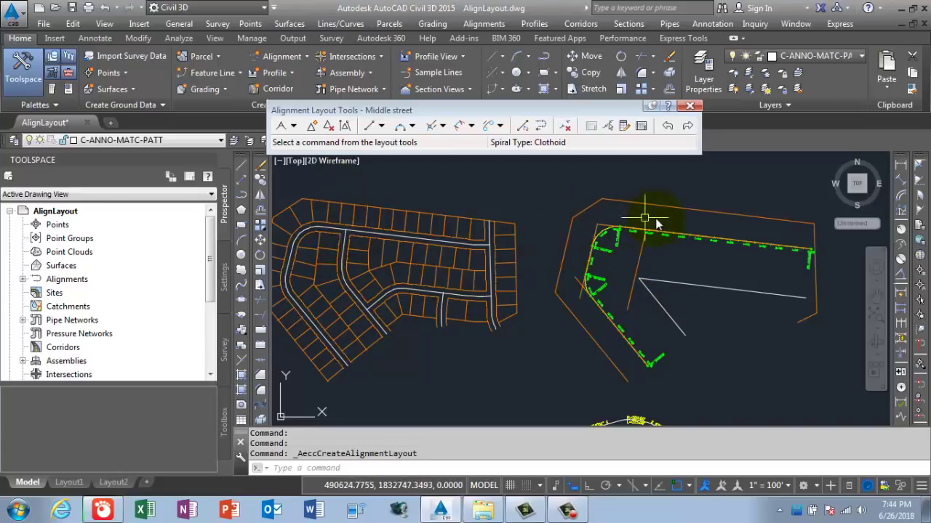
Accept the curve and spiral settings with a 200-foot default curve radius and no spirals
left_click(294, 128)
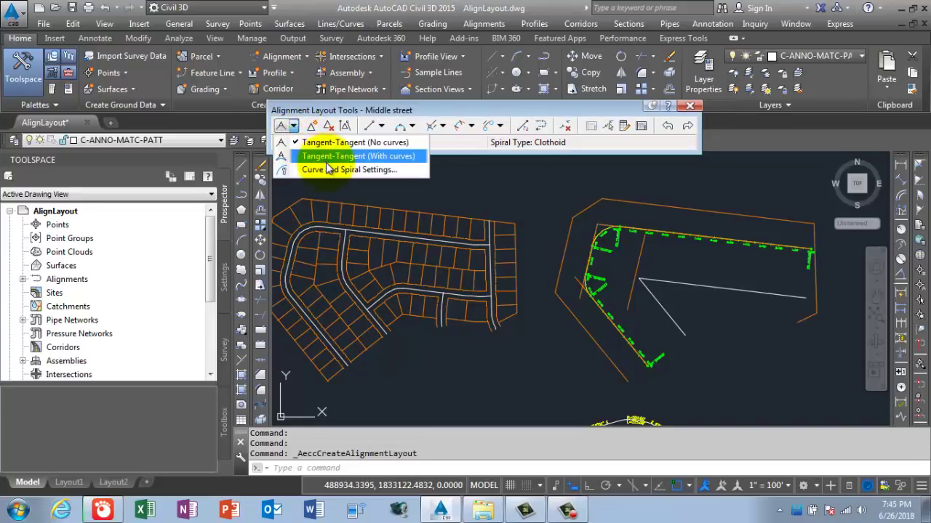
left_click(328, 170)
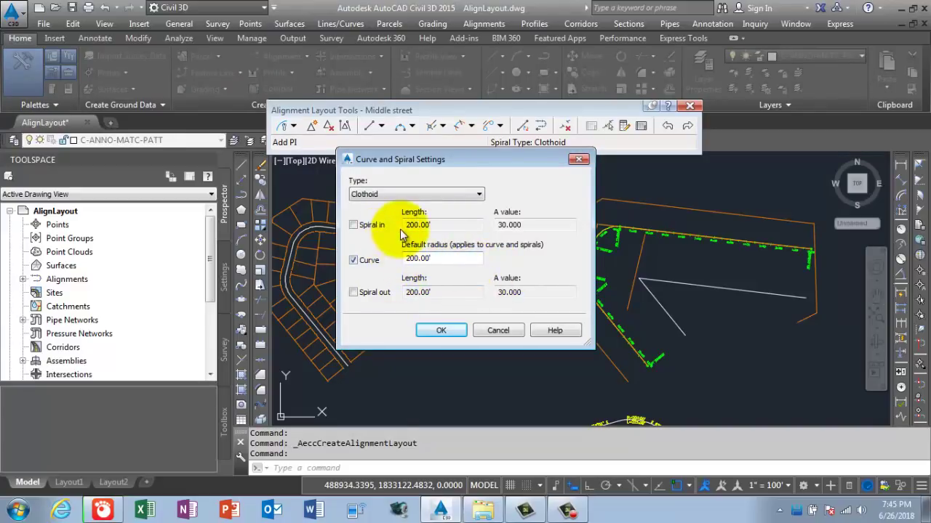
left_click(429, 329)
Start Middle street as tangent-tangent with curves at the intersection of the steep offset line and Main street's northern tangent
left_click(293, 127)
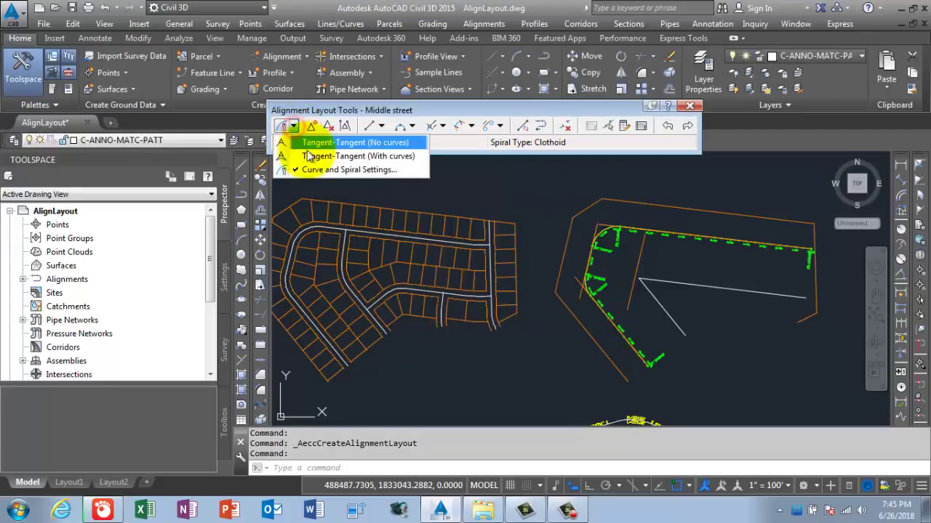
left_click(315, 156)
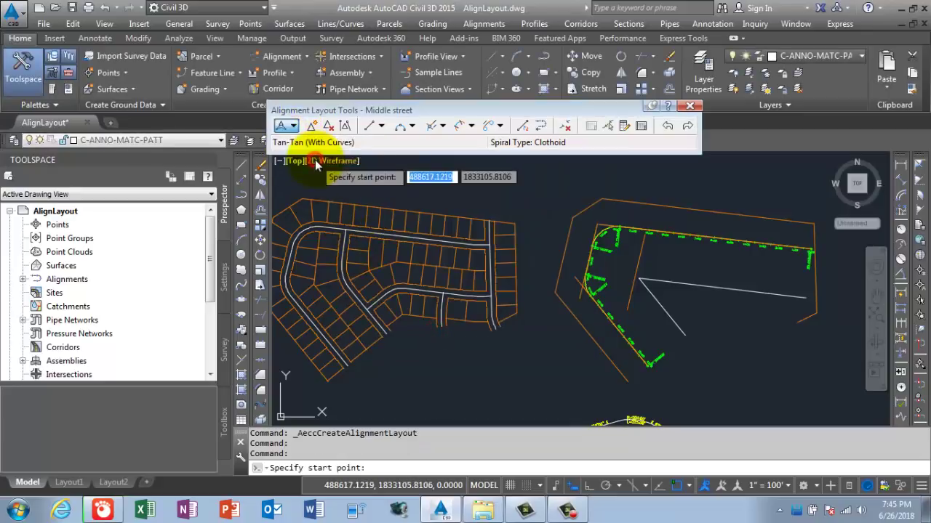
scroll(670, 252, "up", 4)
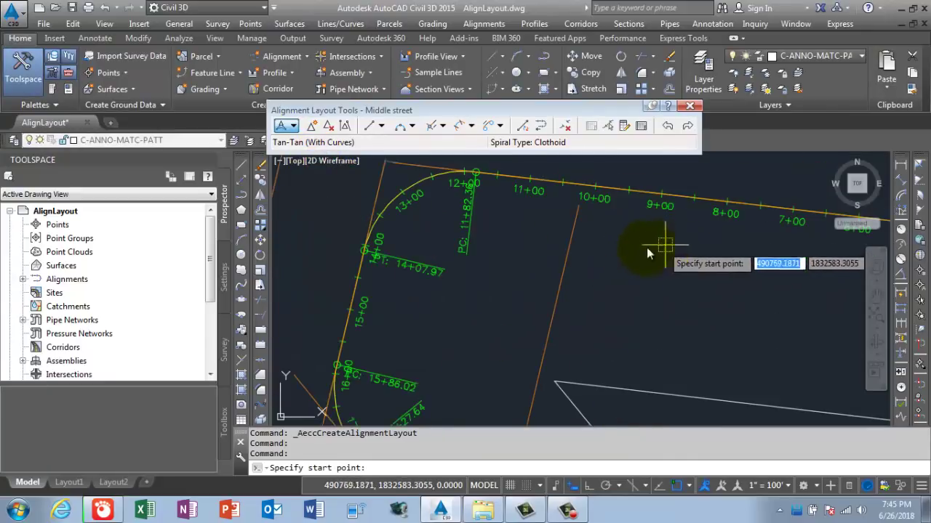
scroll(578, 214, "down", 2)
scroll(571, 249, "down", 3)
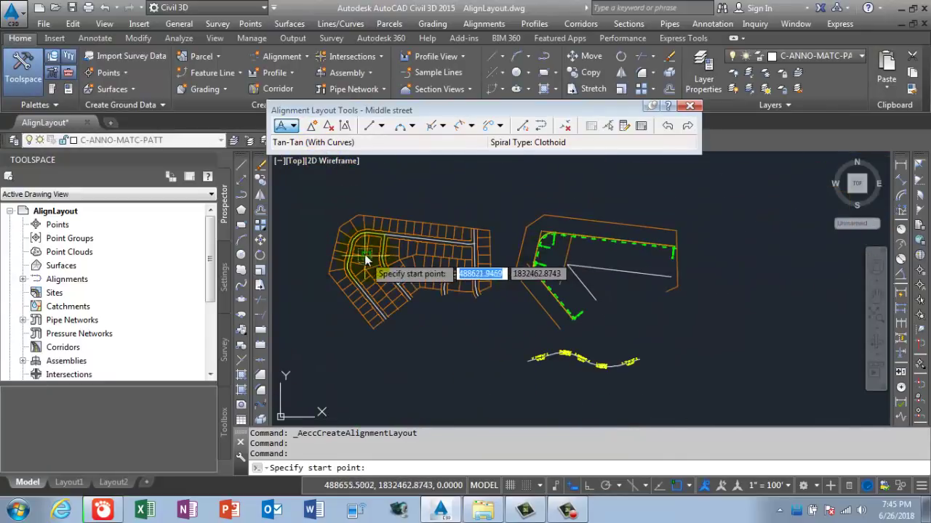
scroll(544, 245, "up", 4)
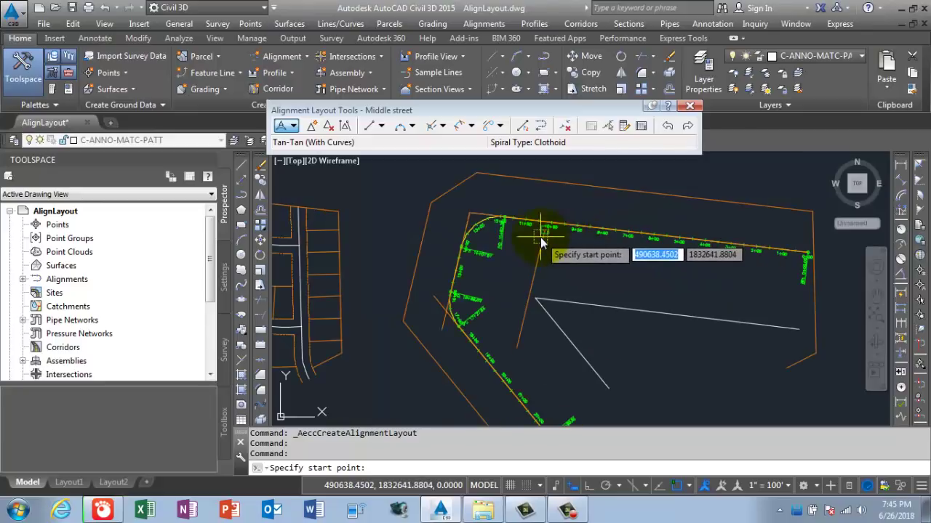
scroll(540, 237, "down", 1)
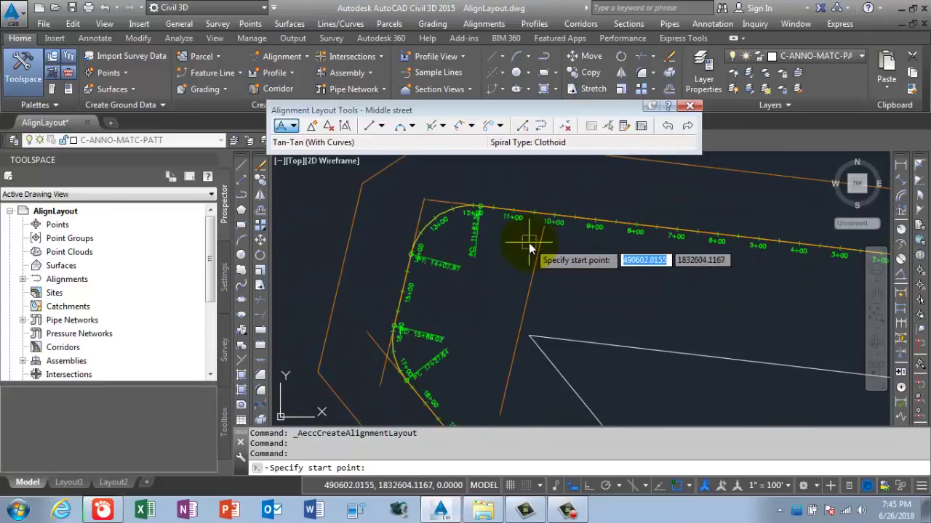
key("shift")
right_click(485, 247, "shift")
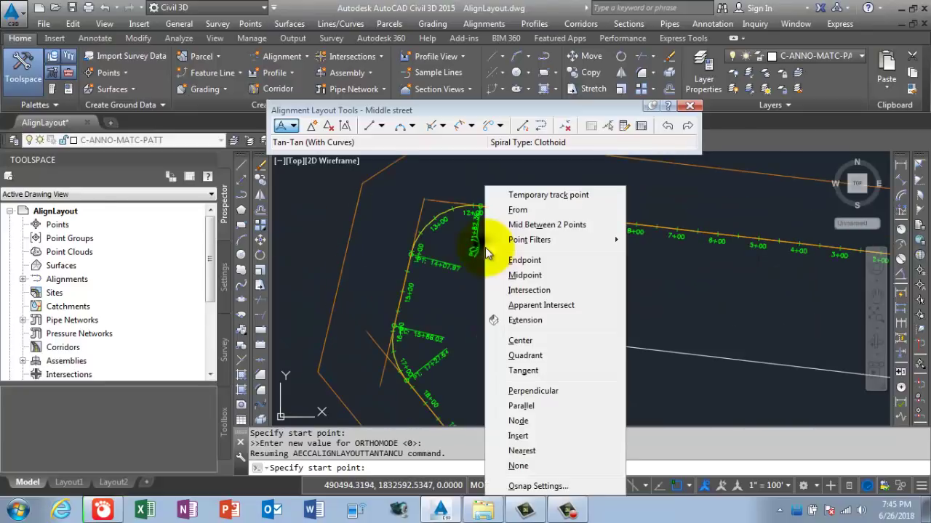
left_click(527, 290)
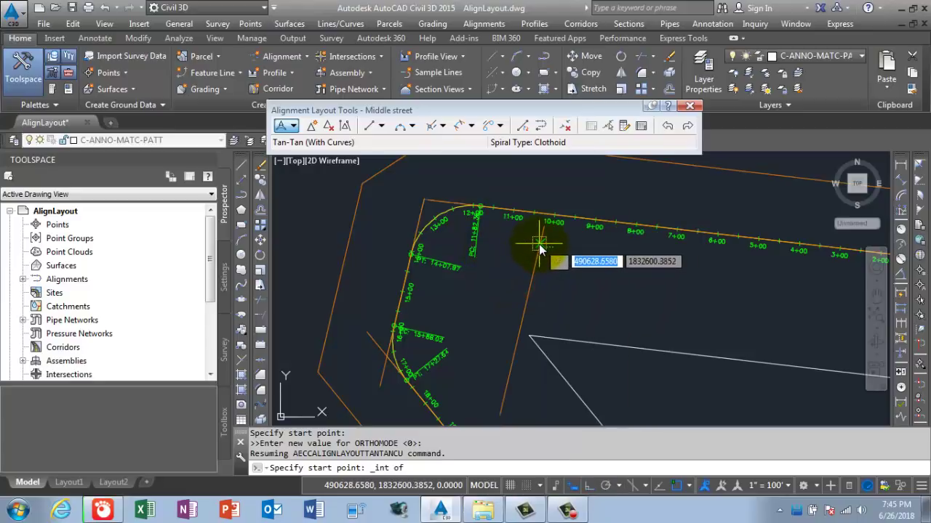
left_click(536, 245)
scroll(538, 242, "up", 3)
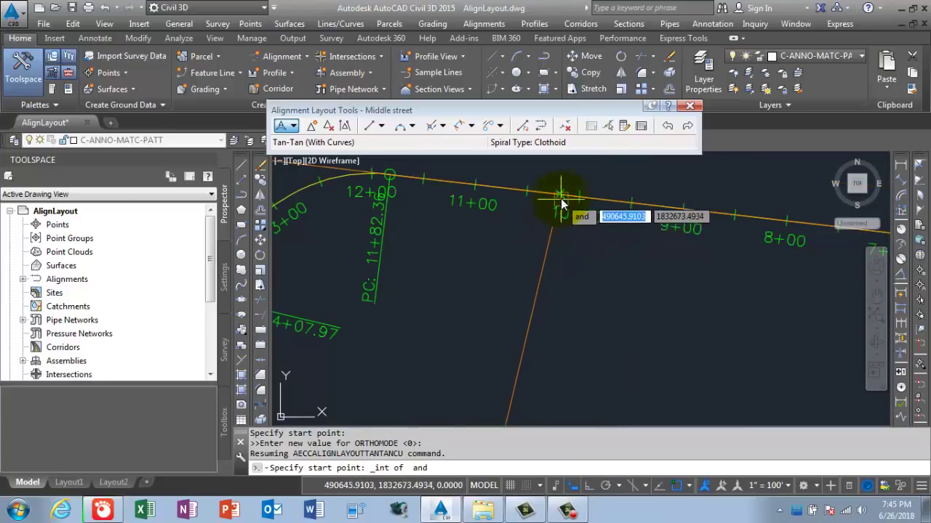
left_click(558, 201)
Continue Middle street through the intersection of the two offset lines and end it at the southeastern end of the diagonal offset line
scroll(523, 283, "down", 3)
scroll(523, 307, "down", 2)
middle_click_drag(526, 317, 524, 192)
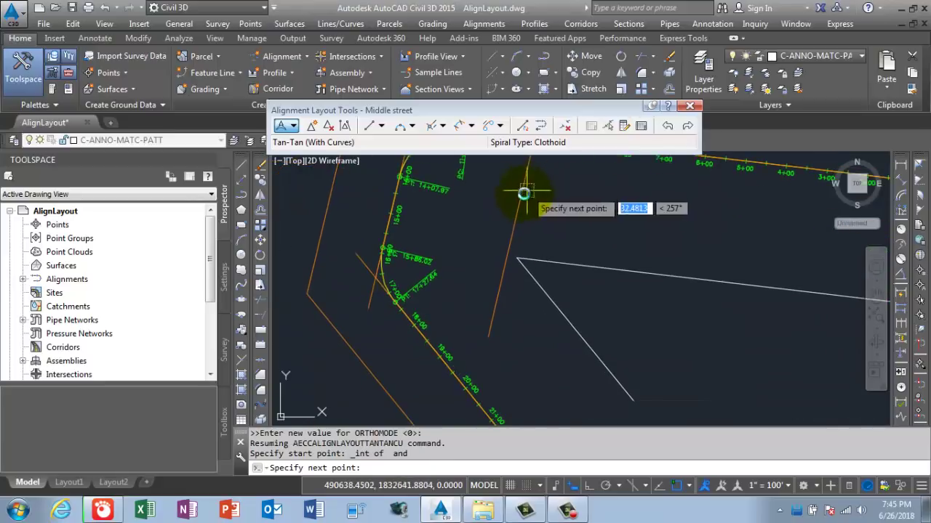
right_click(513, 256, "shift")
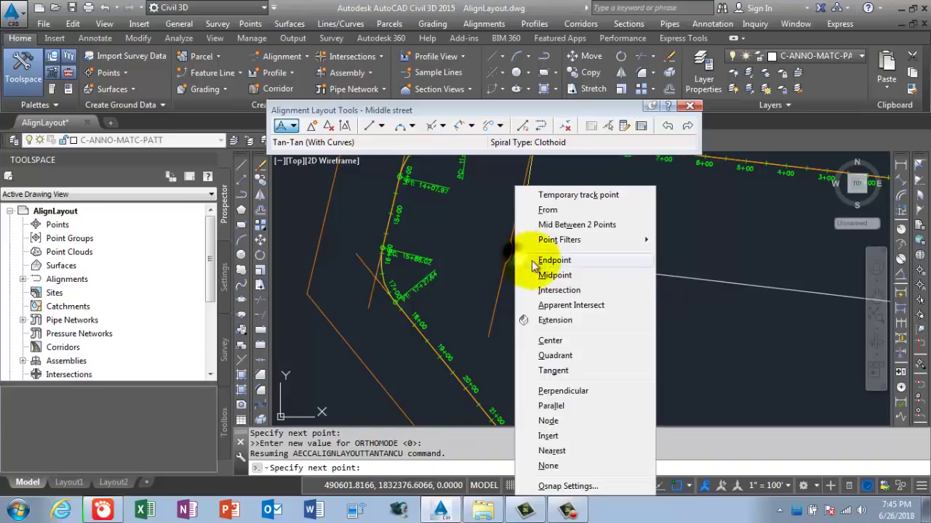
left_click(557, 290)
left_click(528, 278)
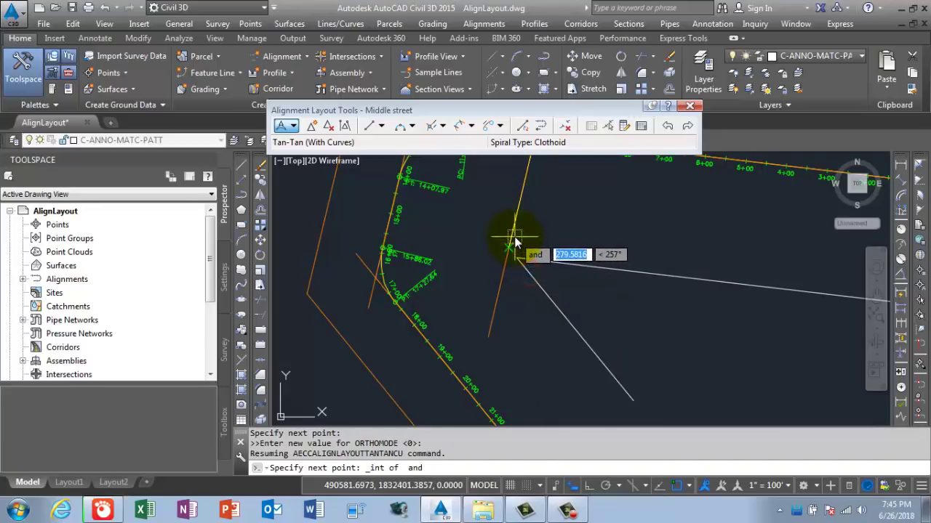
left_click(514, 242)
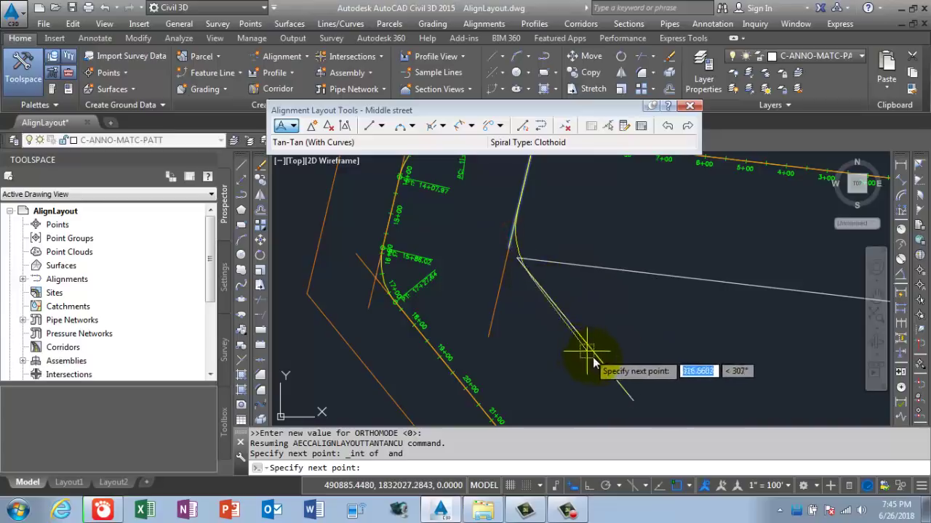
left_click(633, 401)
key("Return")
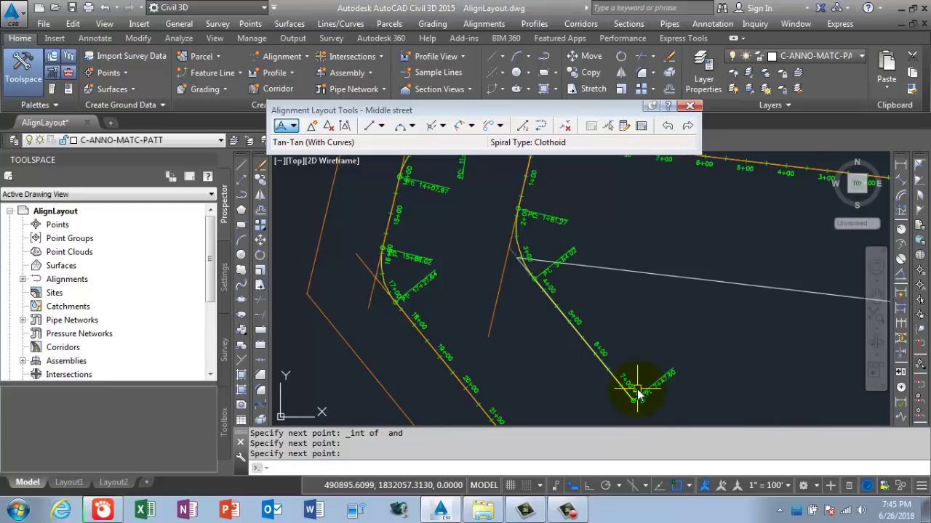
key("Return")
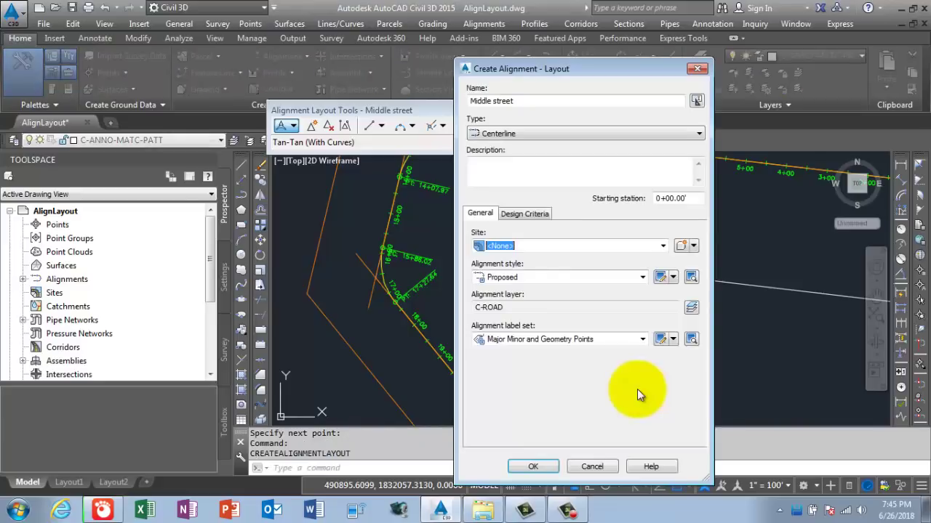
left_click(700, 69)
scroll(557, 245, "down", 3)
scroll(552, 245, "up", 3)
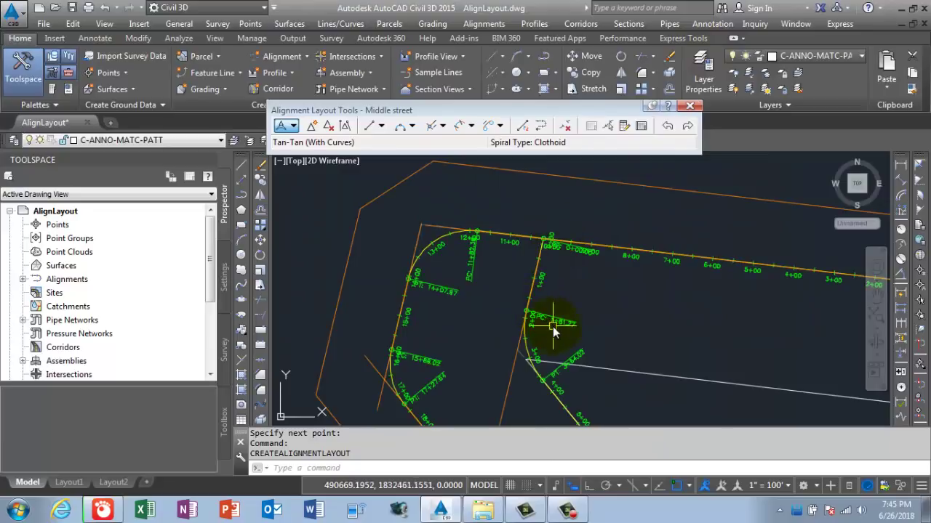
middle_click_drag(552, 331, 547, 295)
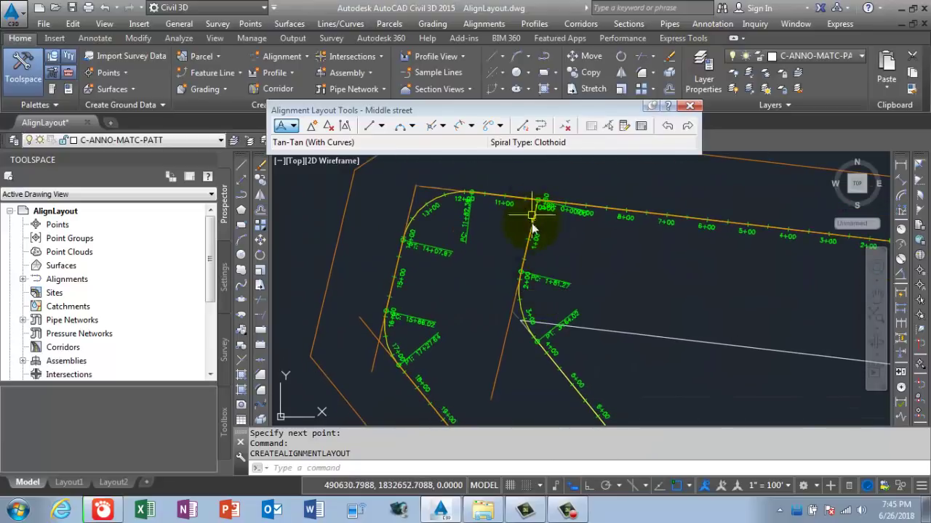
scroll(516, 291, "down", 2)
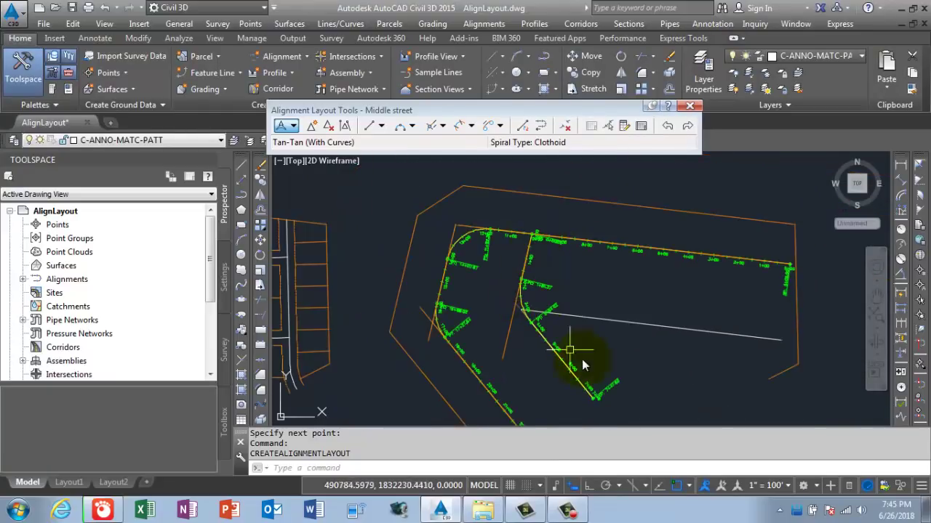
scroll(523, 316, "up", 3)
scroll(525, 308, "down", 1)
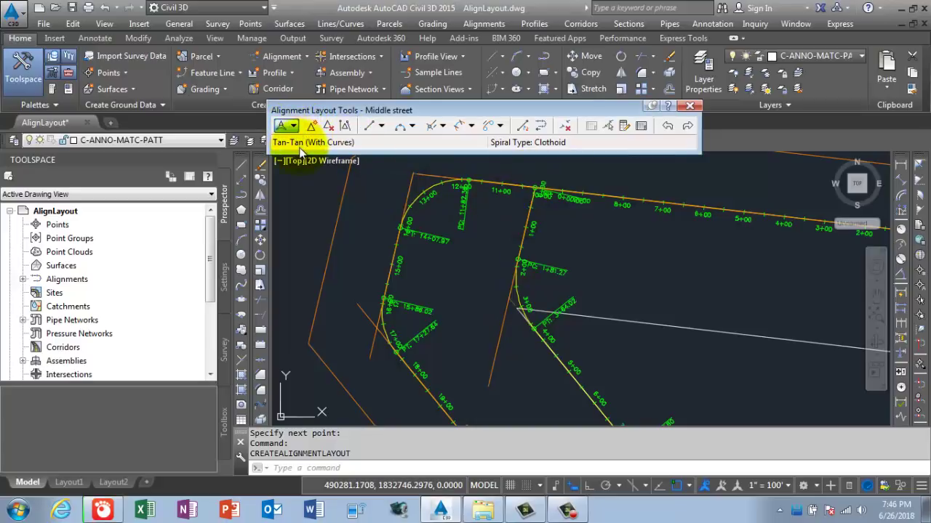
left_click(294, 128)
left_click(317, 157)
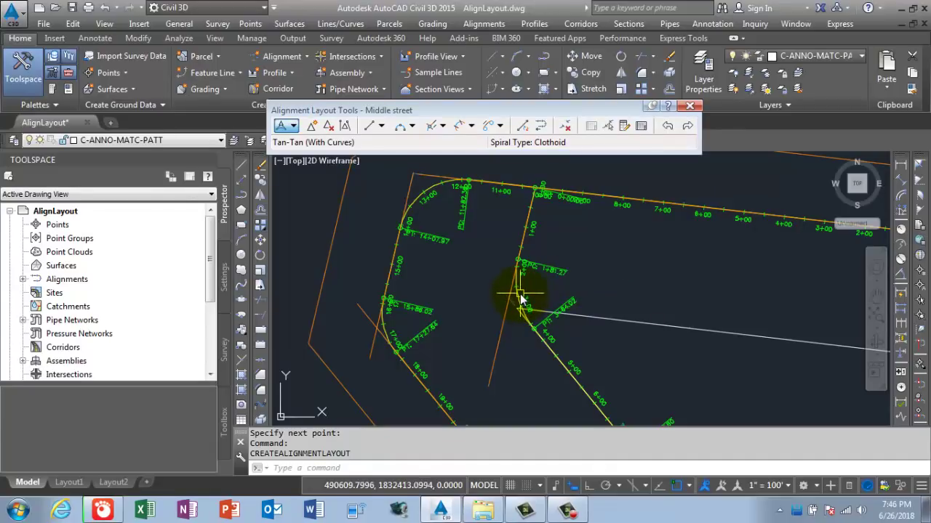
Select the Middle street alignment at its curve and open its alignment entities table
scroll(521, 297, "up", 4)
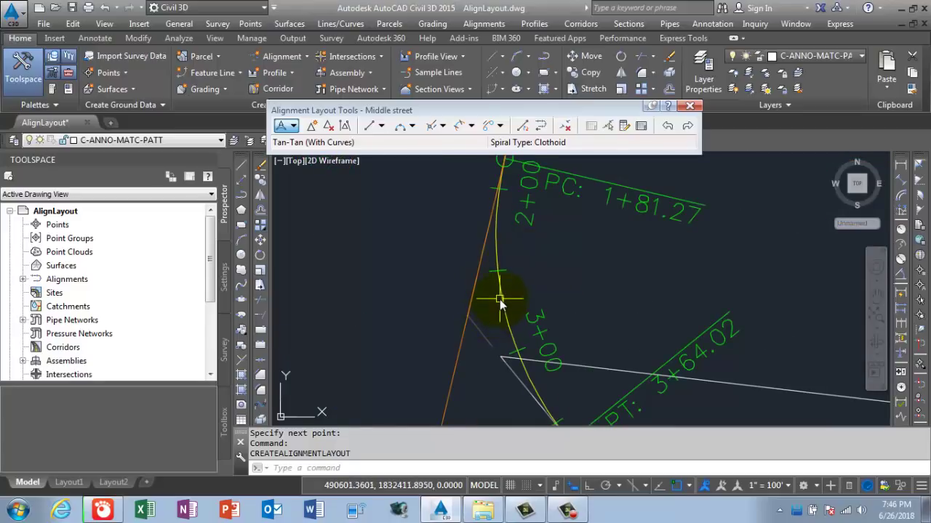
right_click(502, 294)
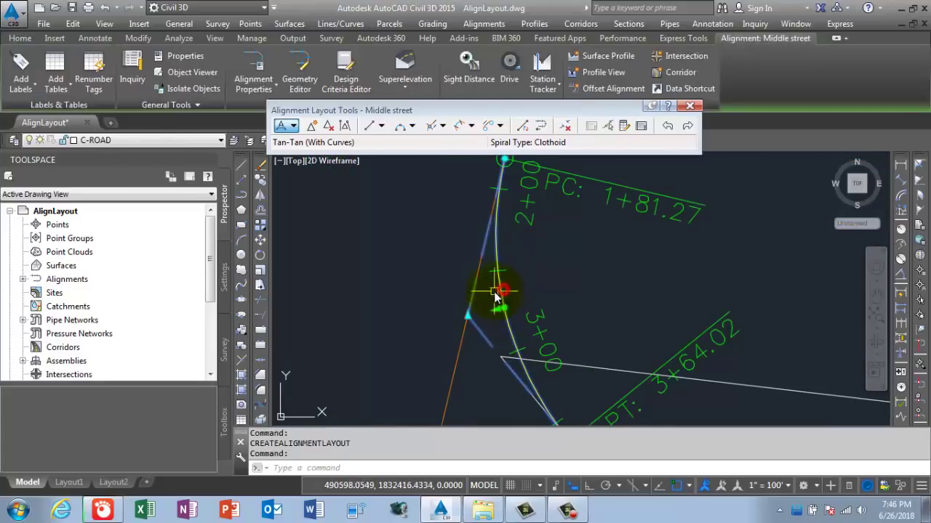
scroll(513, 287, "down", 5)
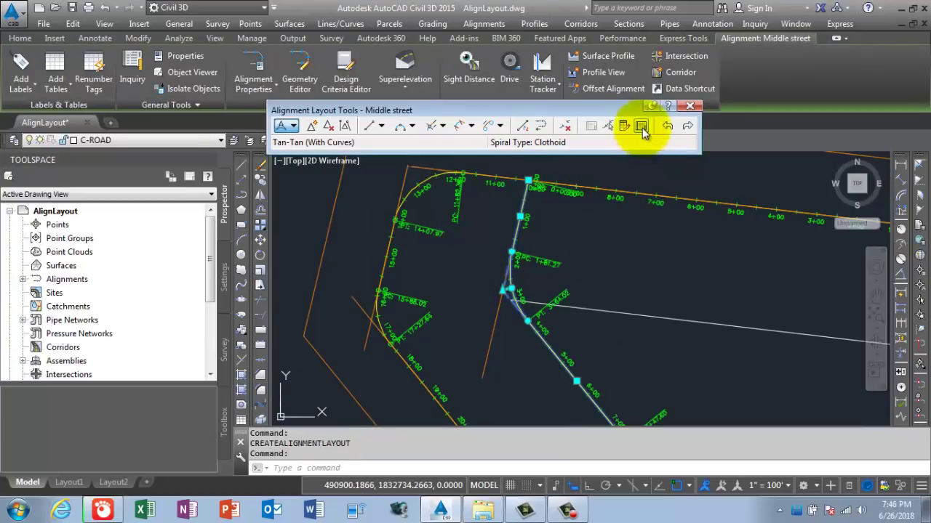
left_click(640, 127)
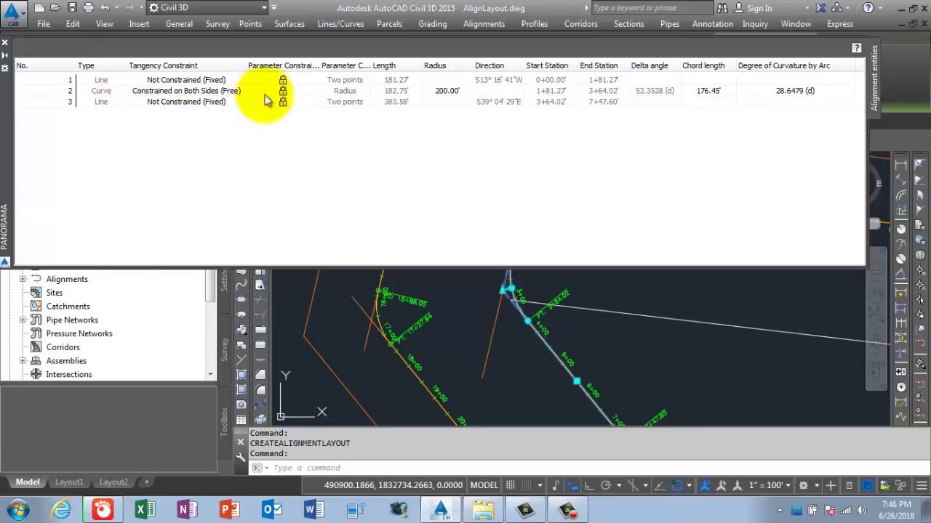
Set the Middle street curve's radius to 230 feet, close the entities table and deselect the alignment
left_click(448, 91)
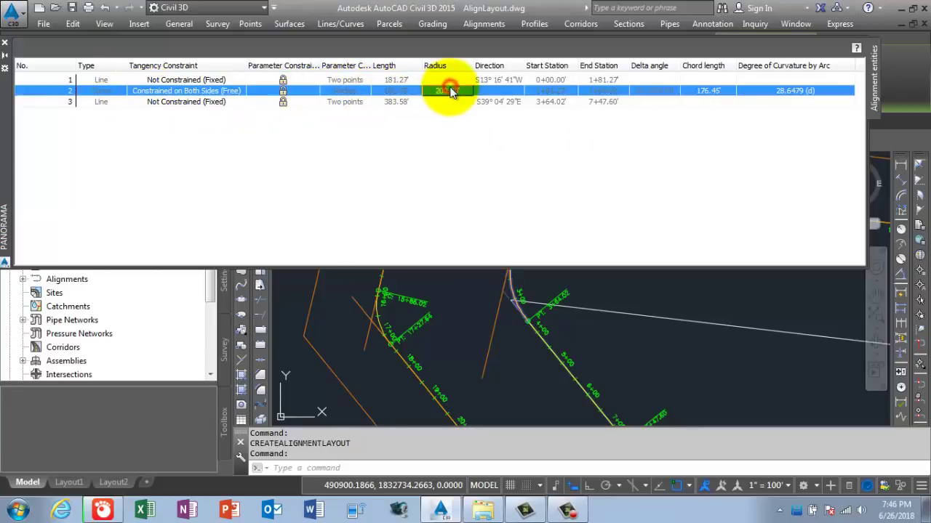
left_click(450, 90)
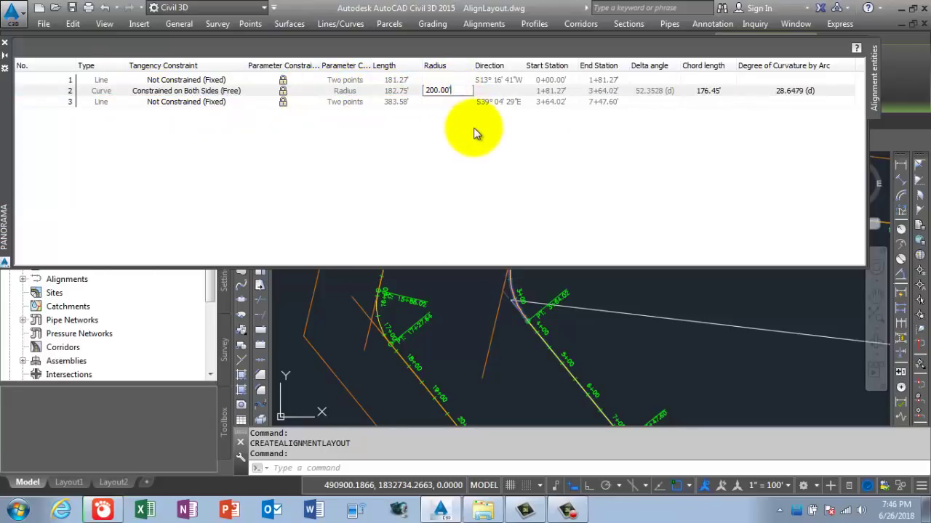
key("BackSpace")
type("3")
key("Return")
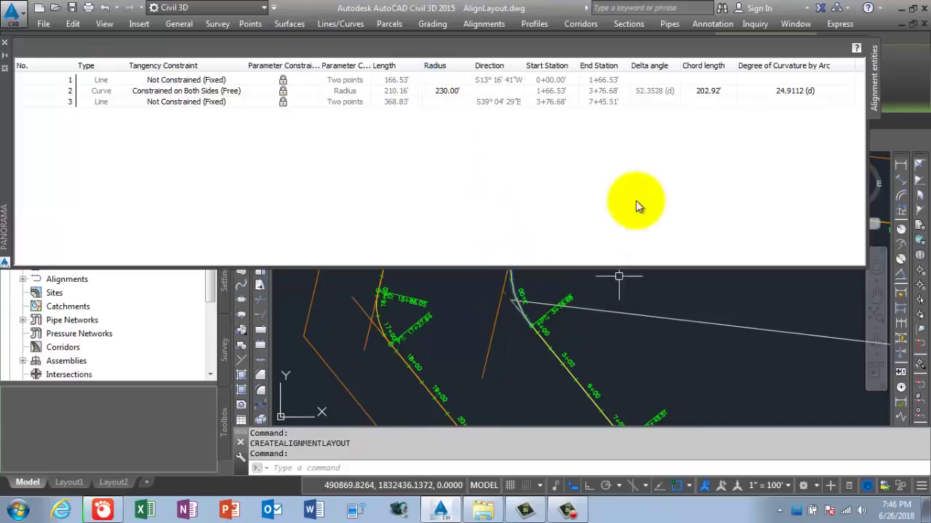
left_click(4, 44)
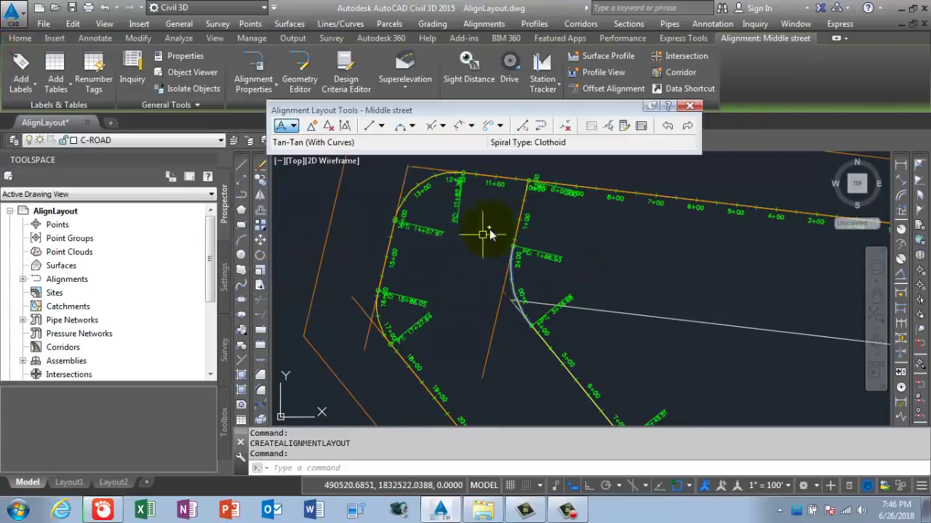
scroll(537, 305, "up", 2)
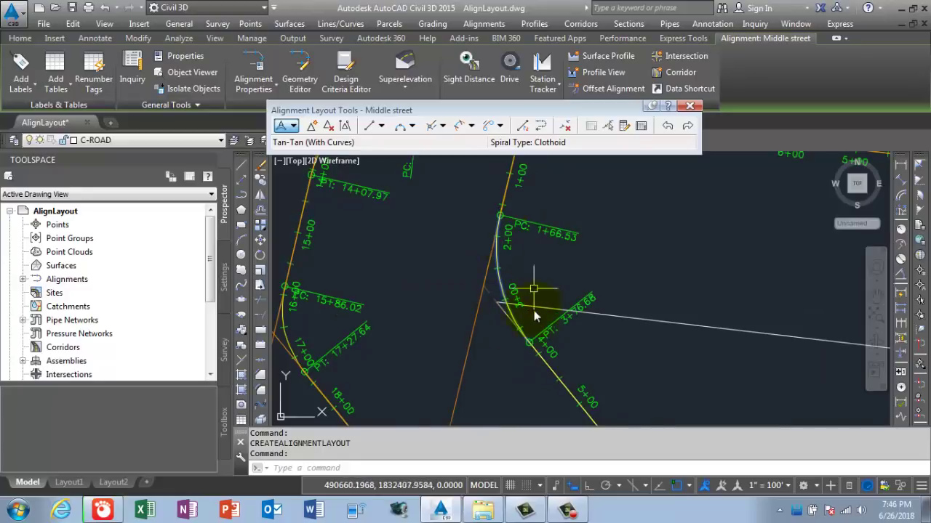
scroll(513, 309, "down", 4)
key("Escape")
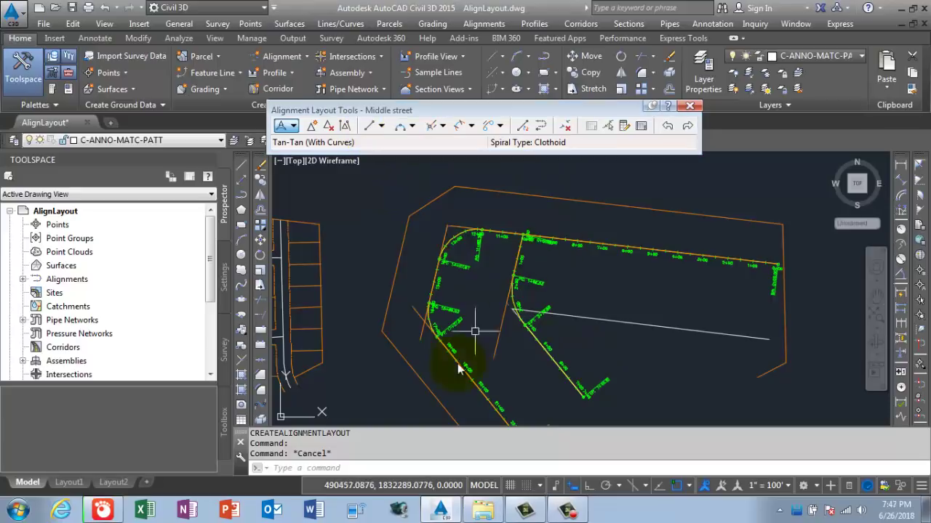
Start a two-point fixed line directly below the western end of the labelled reverse-curve reference line south of the site
middle_click_drag(469, 351, 499, 149)
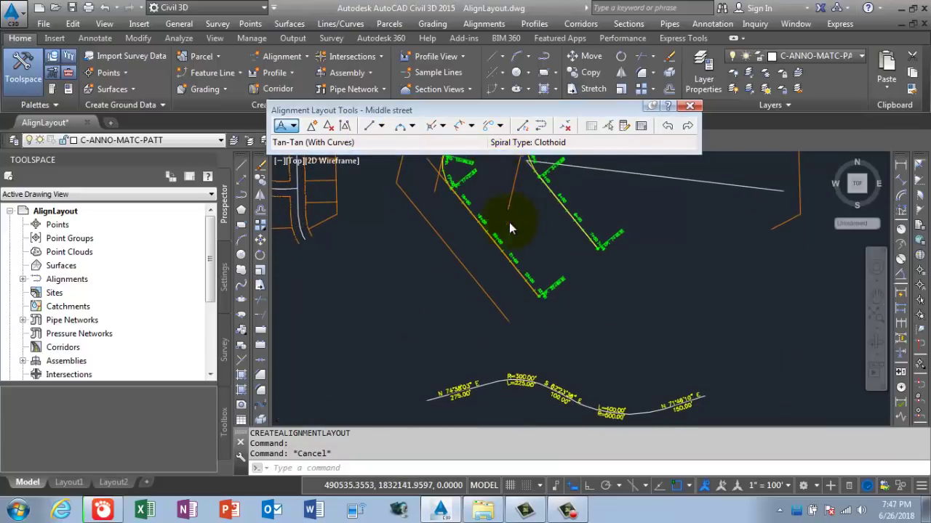
scroll(486, 304, "down", 3)
scroll(486, 304, "up", 5)
middle_click_drag(506, 309, 416, 343)
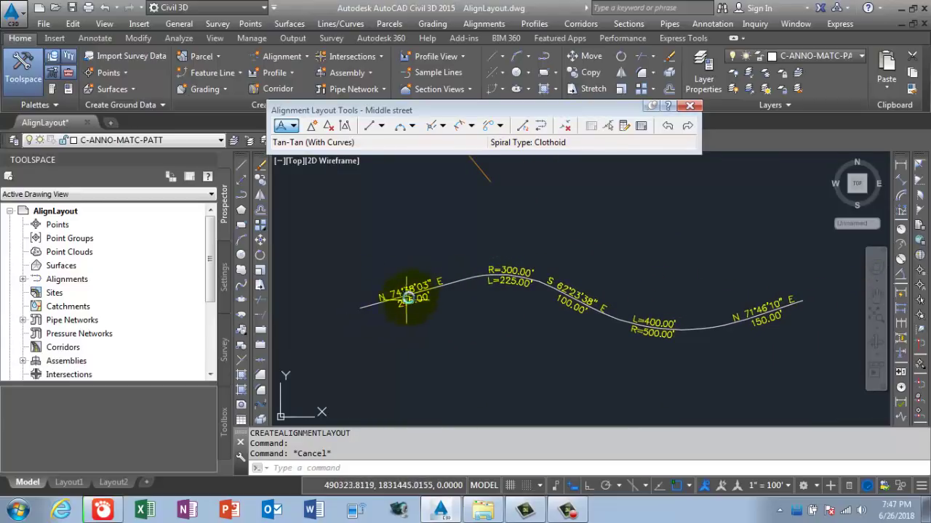
left_click(382, 127)
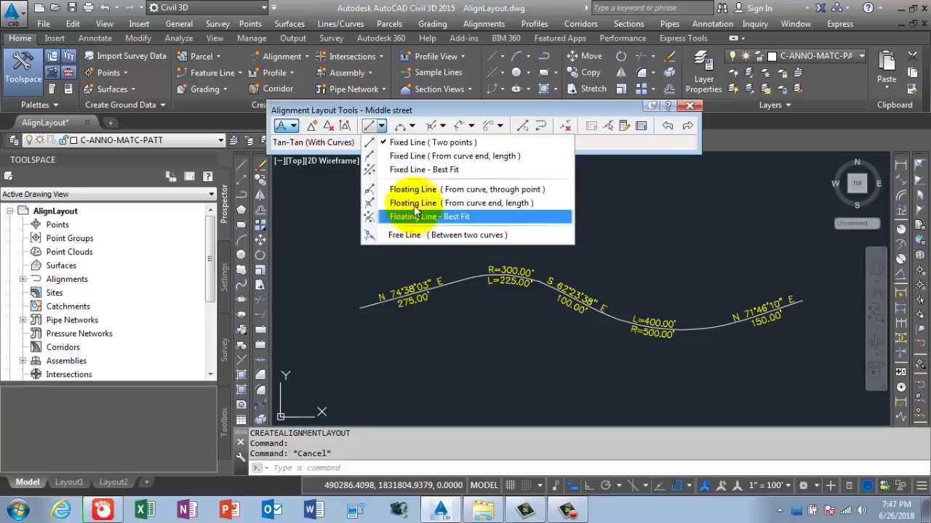
left_click(434, 143)
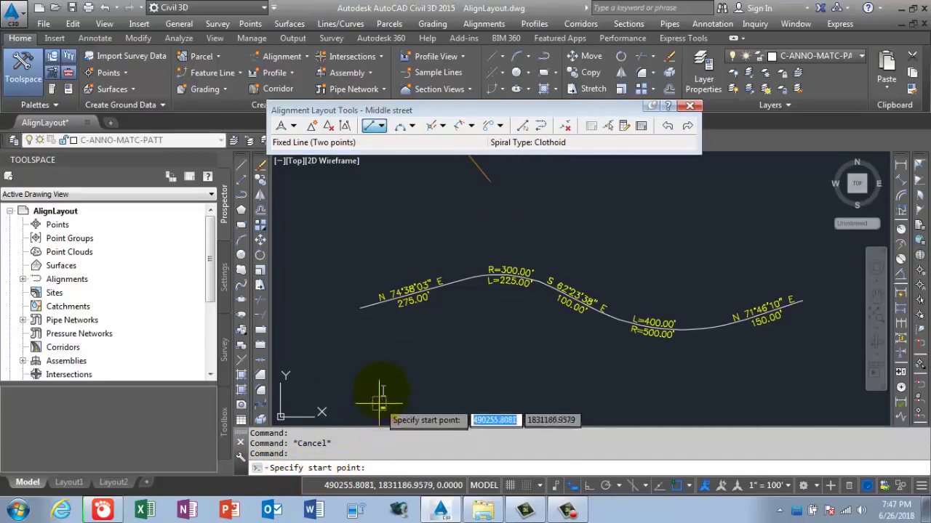
left_click(361, 370)
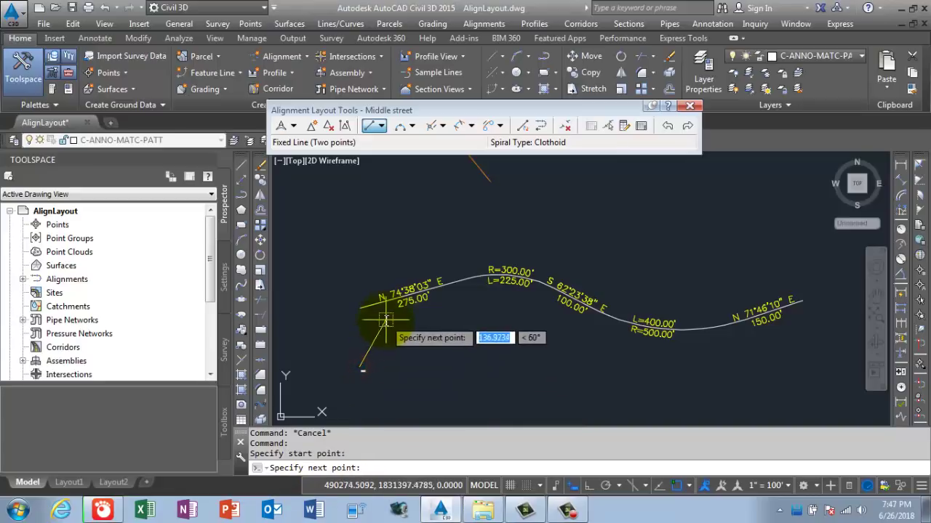
Define the fixed line's next point by bearing and distance, choosing the northeast quadrant
scroll(383, 294, "up", 2)
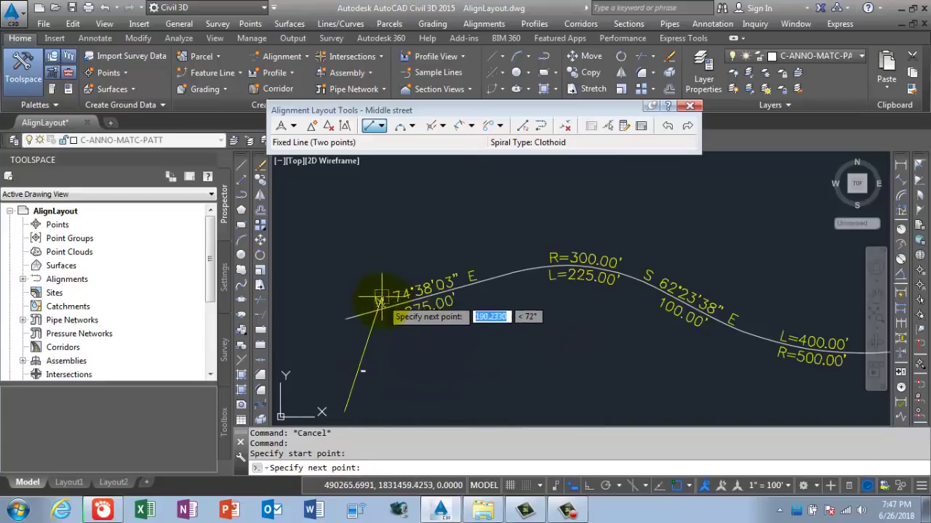
scroll(383, 305, "down", 2)
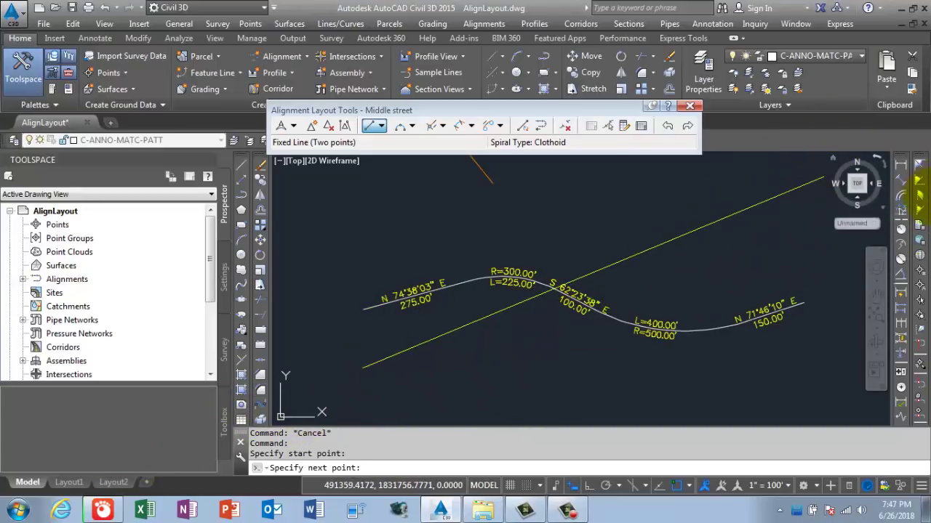
left_click(919, 180)
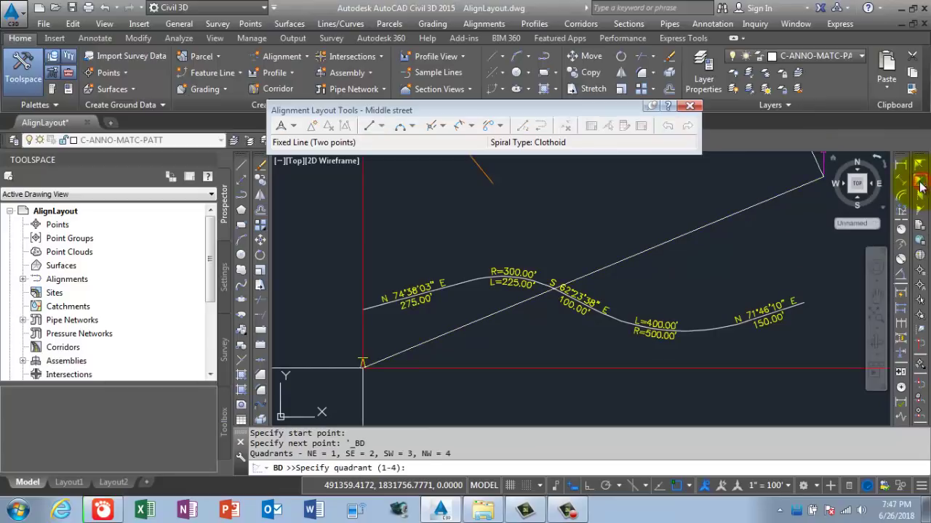
scroll(658, 360, "down", 8)
scroll(658, 360, "up", 5)
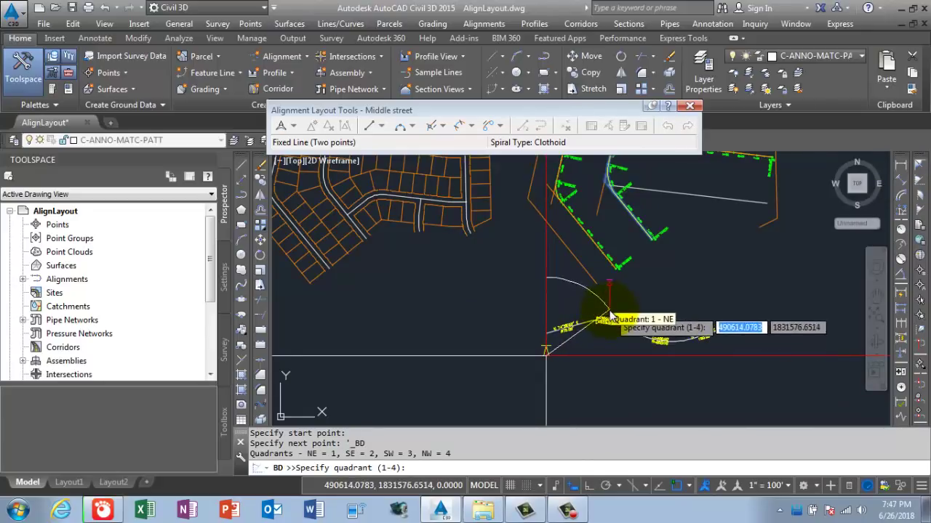
scroll(602, 349, "up", 2)
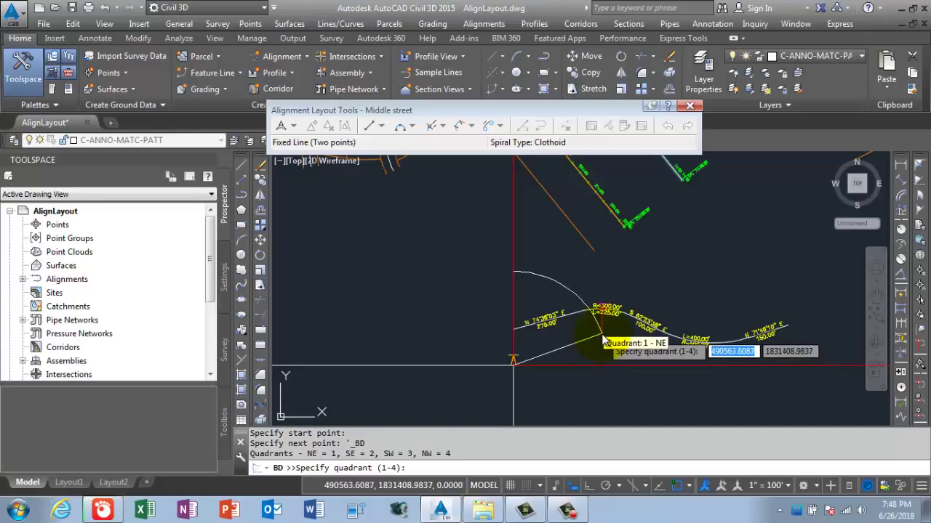
middle_click_drag(587, 339, 592, 287)
scroll(525, 288, "up", 3)
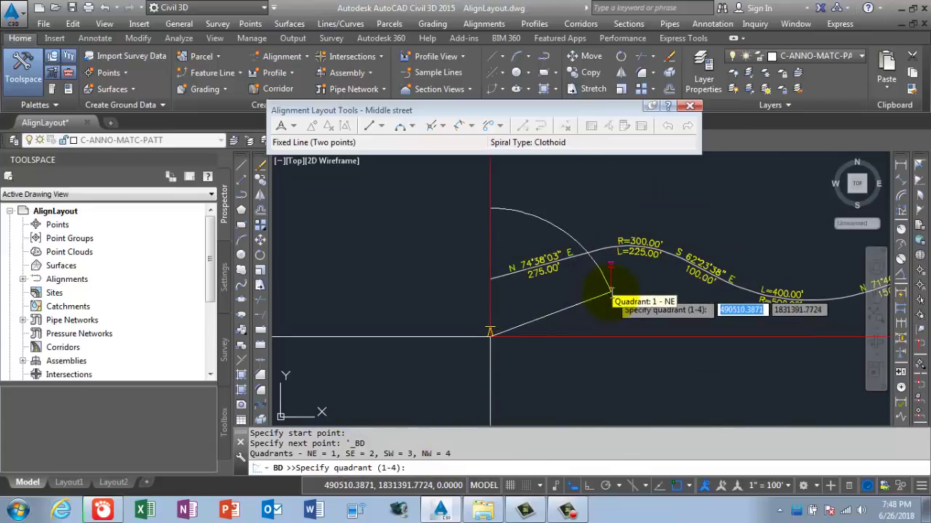
left_click(610, 292)
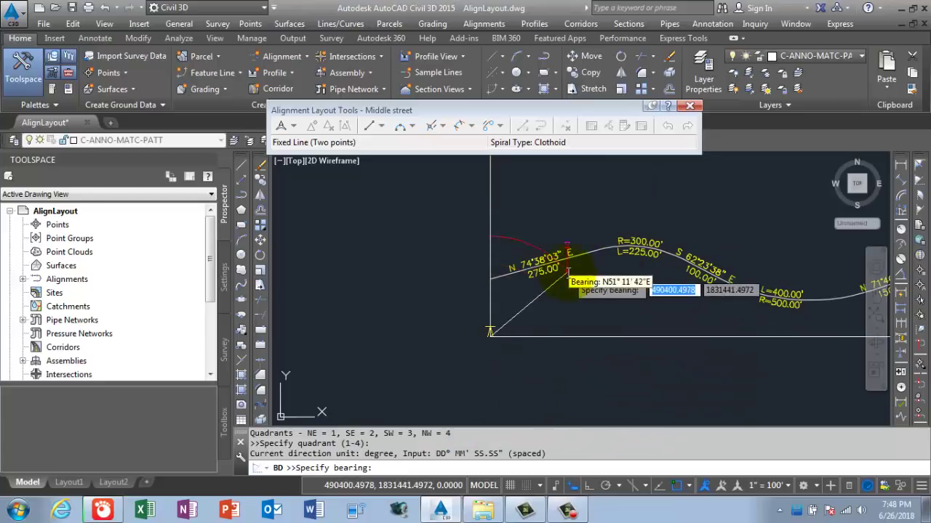
Set the fixed line's bearing to 74.3803, matching the first tangent of the labelled reference line
scroll(564, 282, "up", 3)
scroll(562, 280, "down", 4)
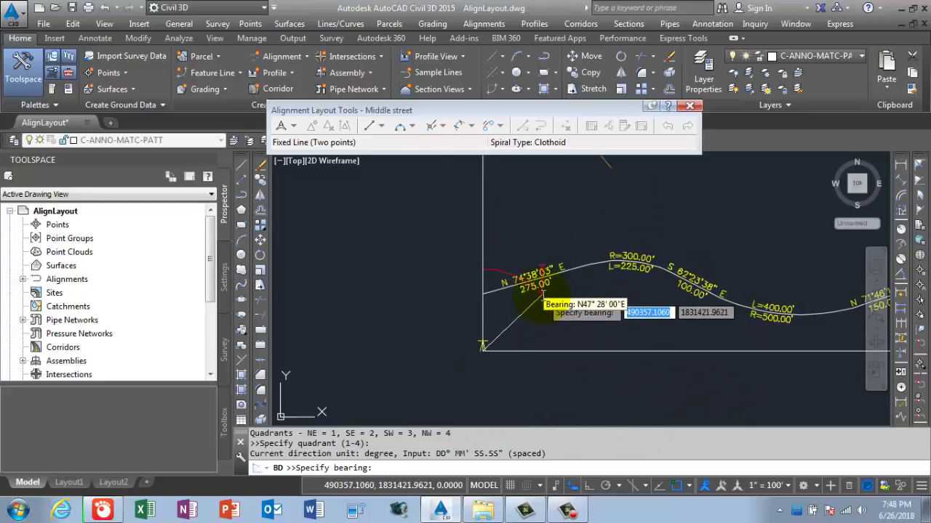
scroll(542, 298, "up", 2)
type("74.3803")
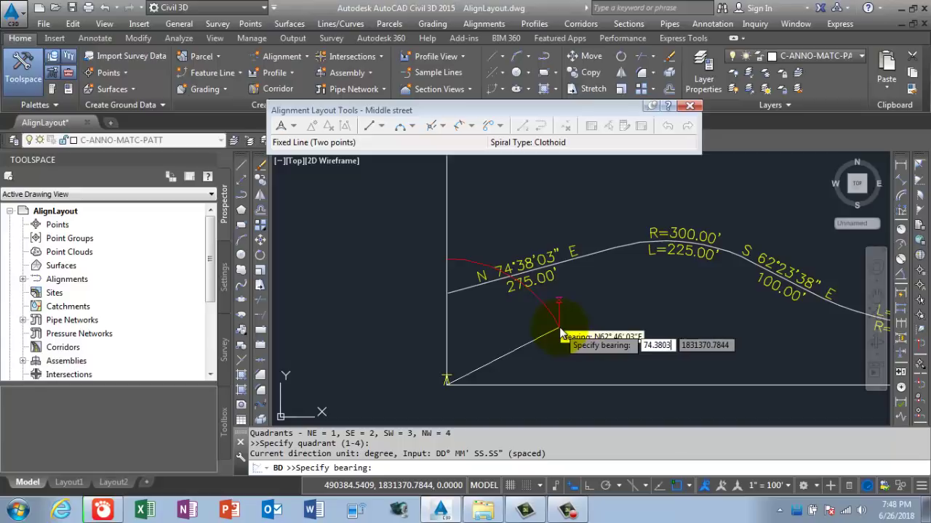
key("Return")
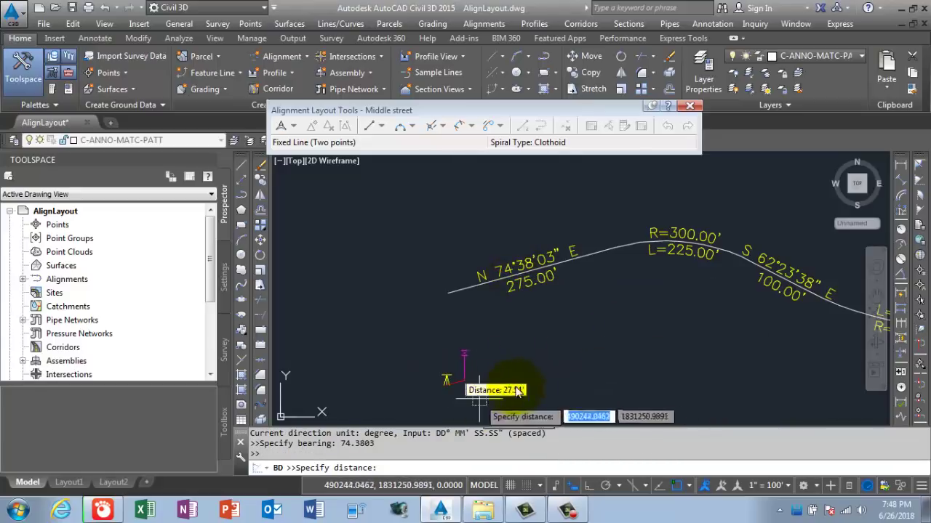
Give the fixed line a distance of 275 feet and finish the two-point fixed line command
scroll(592, 327, "down", 4)
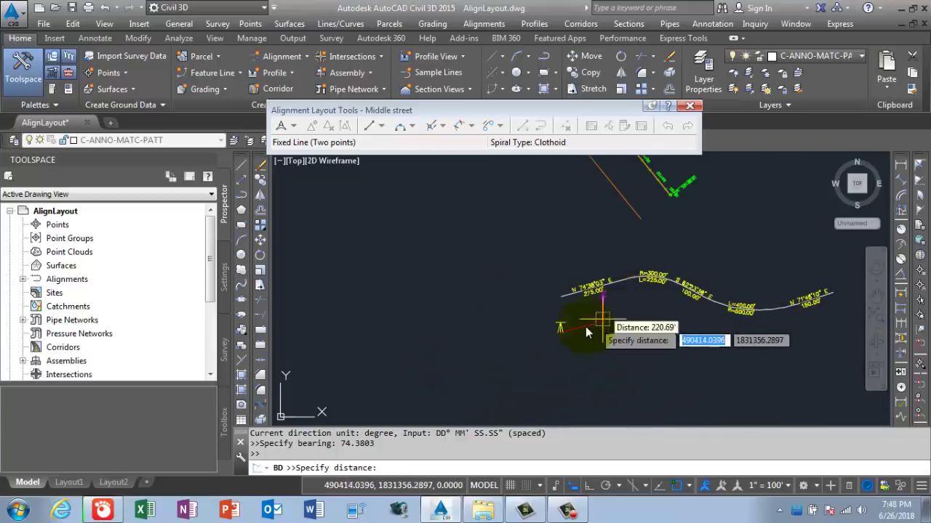
scroll(603, 327, "up", 5)
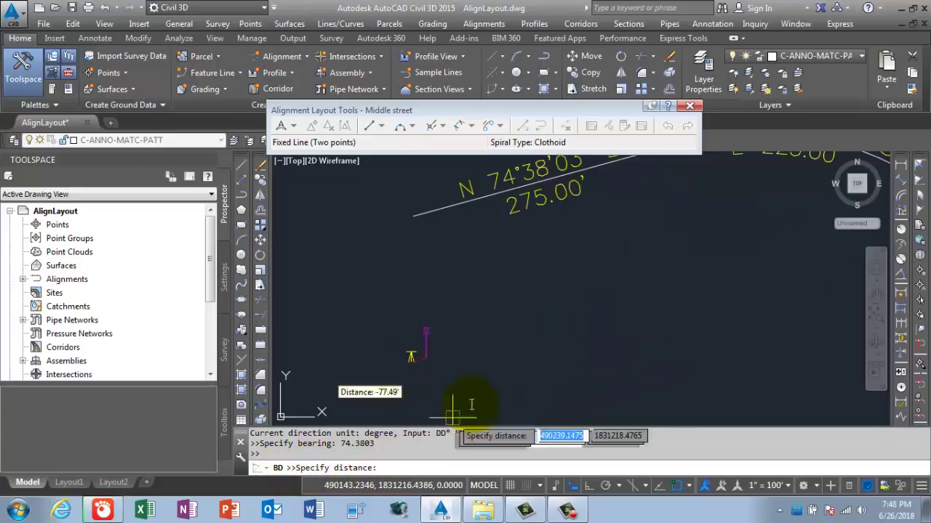
middle_click_drag(508, 315, 461, 336)
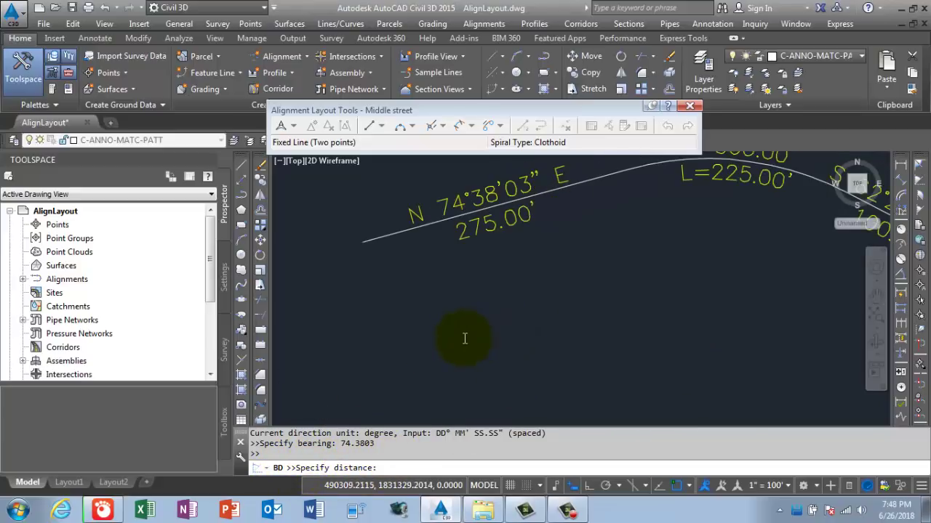
type("275")
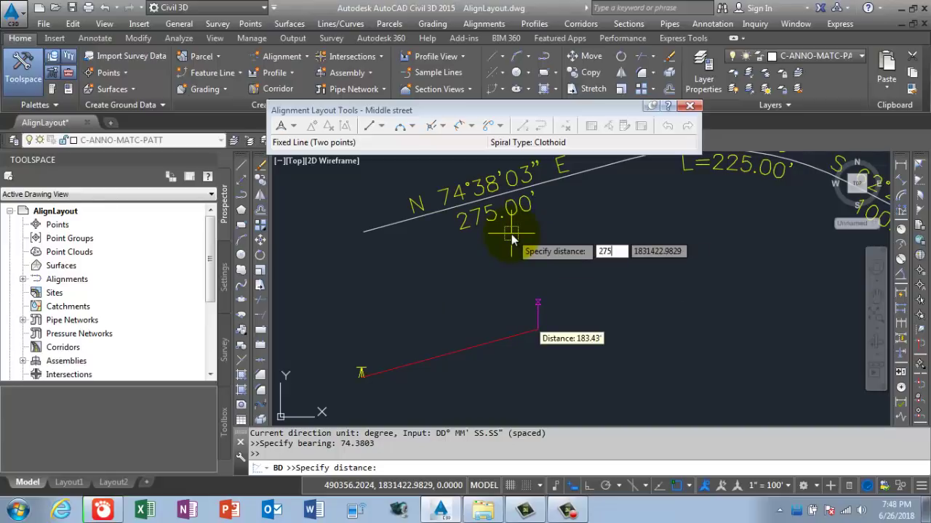
key("Return")
left_click(512, 236)
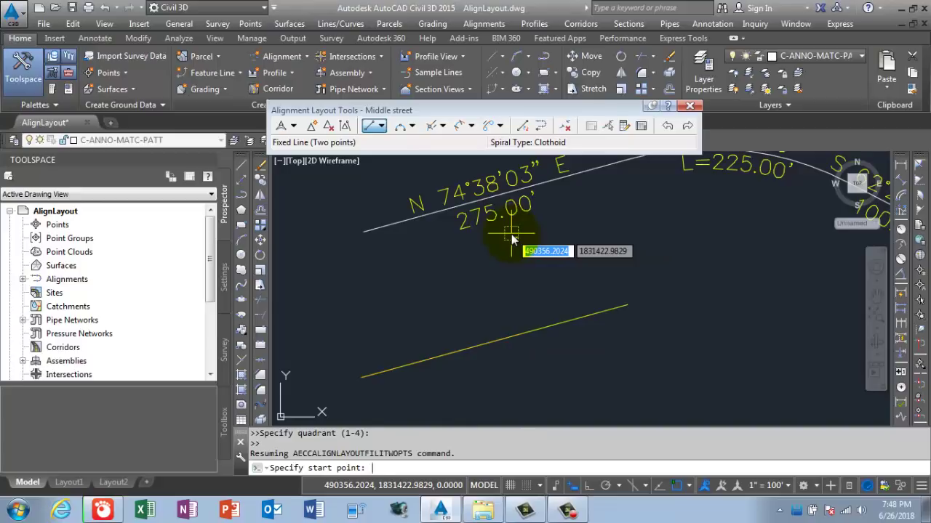
scroll(552, 316, "down", 3)
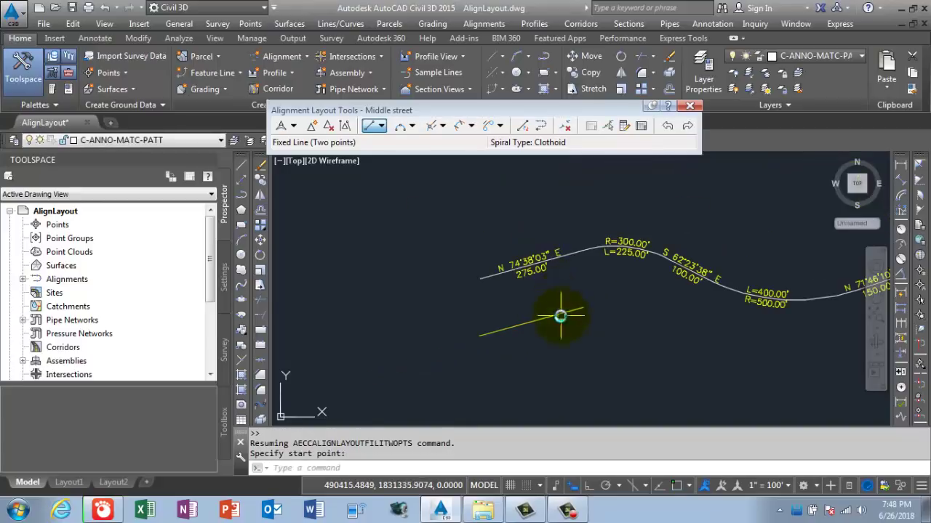
scroll(560, 316, "up", 3)
key("Return")
Select the new fixed line and examine which alignment geometry across the site it belongs to
left_click(567, 328)
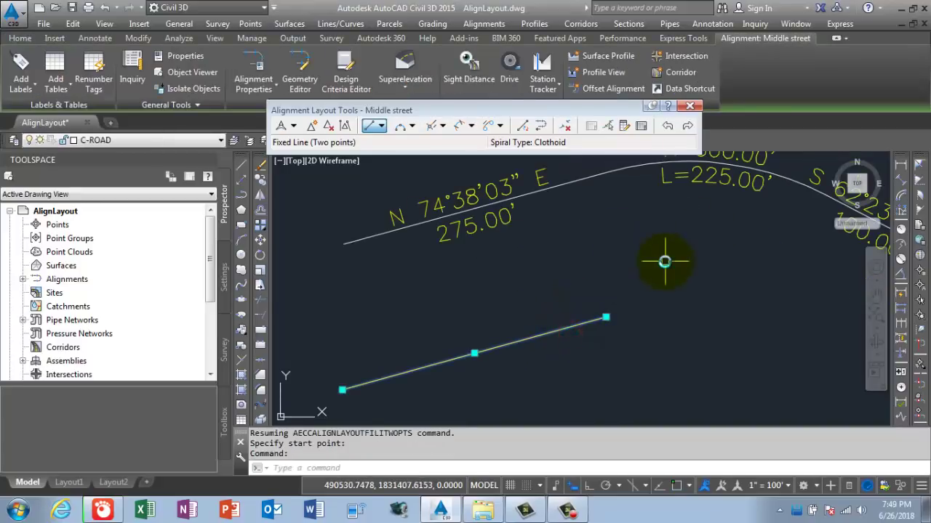
scroll(530, 287, "down", 3)
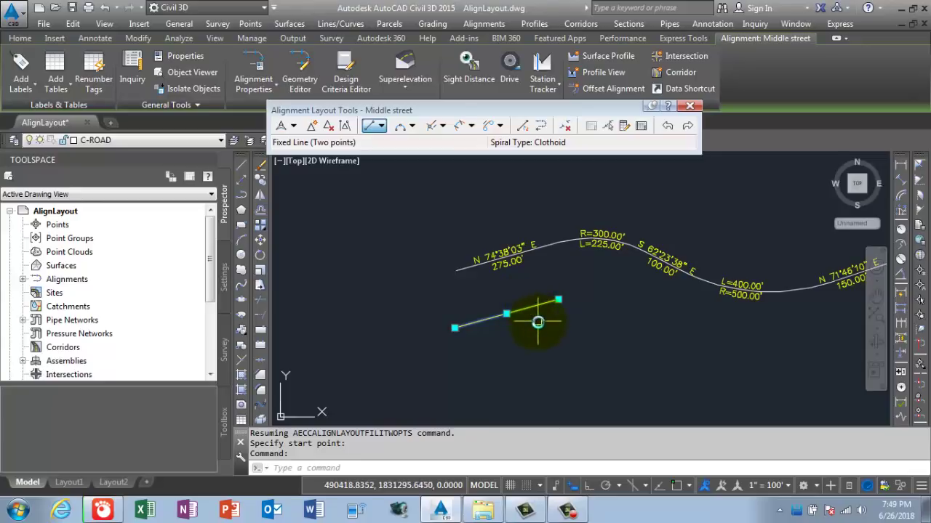
scroll(538, 325, "down", 4)
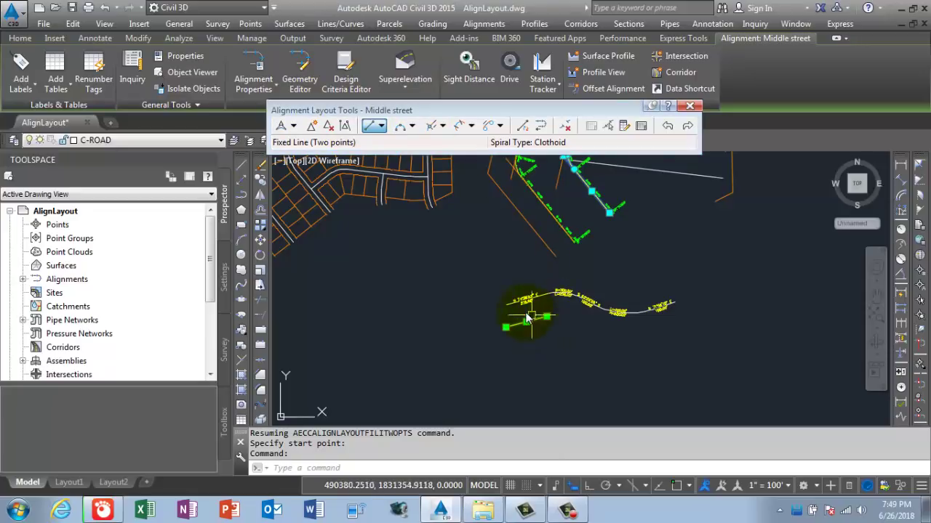
scroll(523, 313, "up", 5)
scroll(509, 375, "down", 3)
scroll(522, 330, "down", 2)
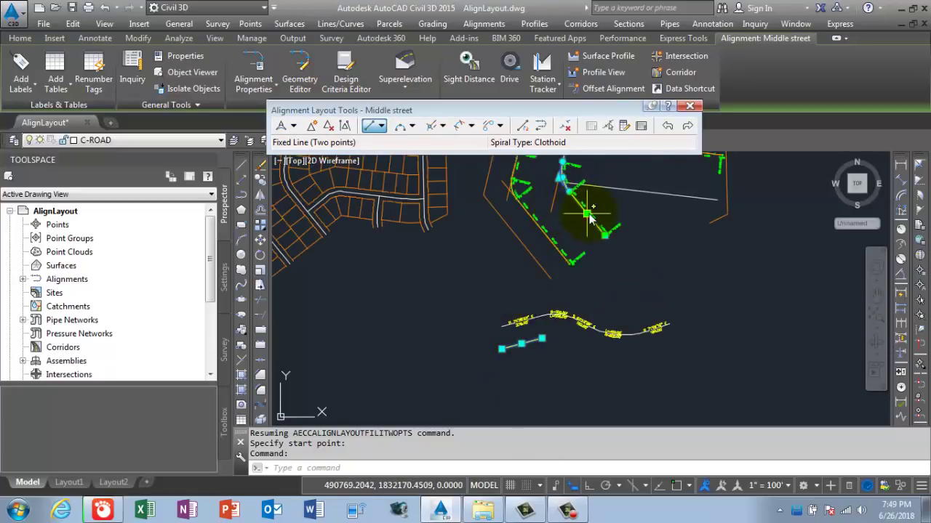
middle_click_drag(556, 211, 507, 262)
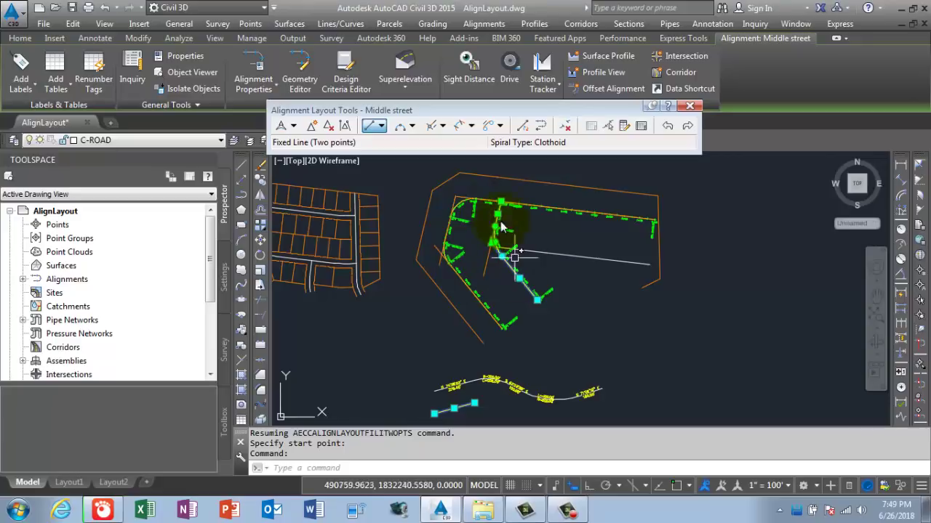
scroll(487, 239, "down", 2)
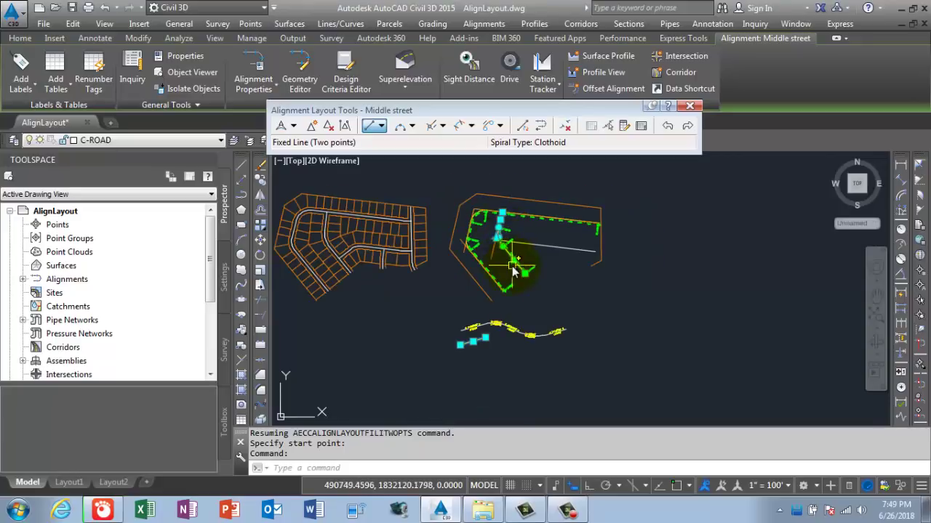
Erase the Middle street alignment together with the separate fixed line that belongs to it
key("Escape")
key("Escape")
left_click(482, 338)
key("Escape")
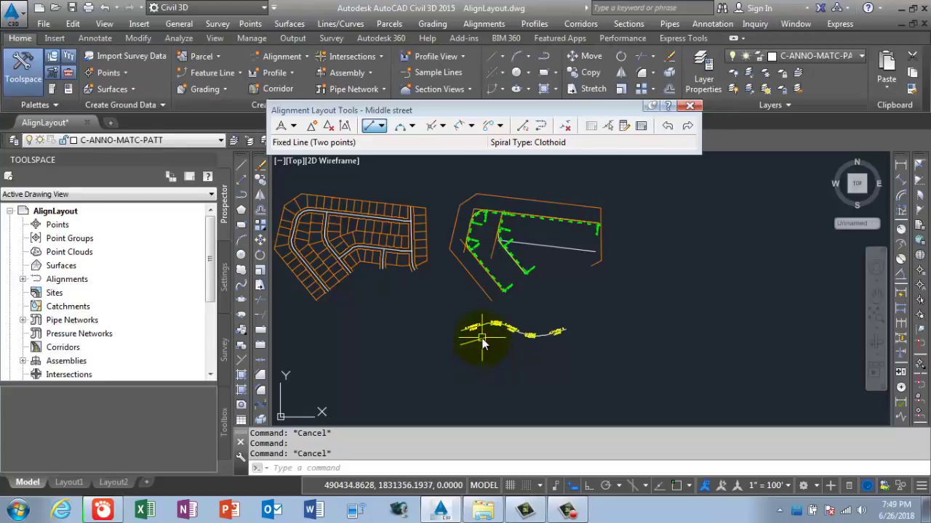
left_click(507, 251)
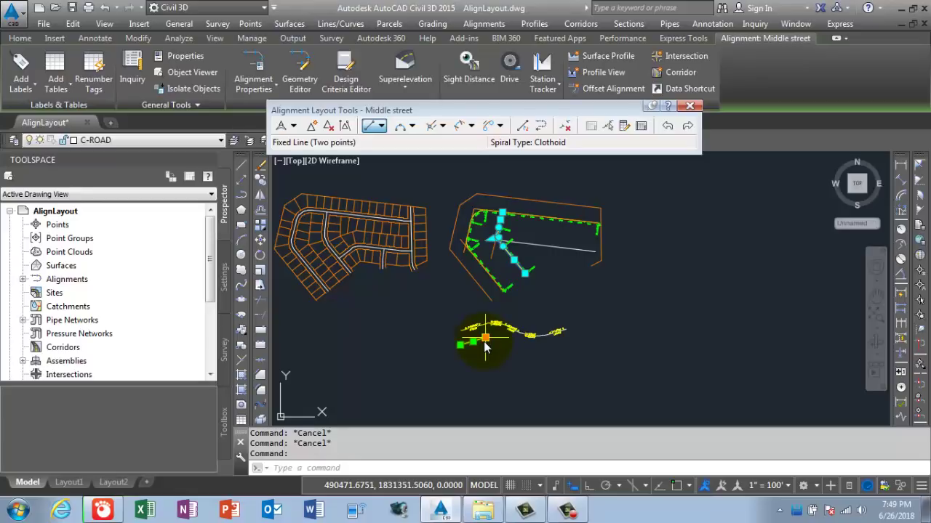
key("Delete")
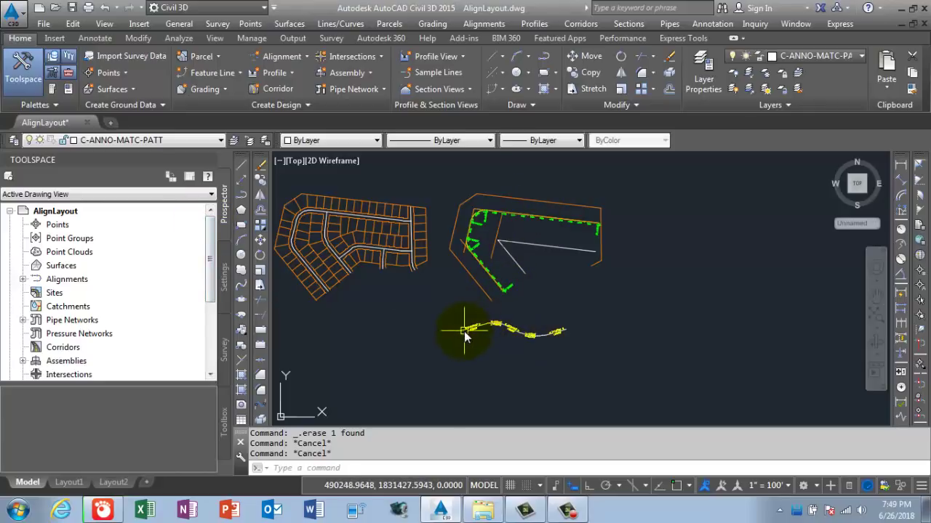
Create a new centerline alignment by layout named 2nd Street, starting at station 0+00.00 with the Proposed style
scroll(463, 333, "up", 4)
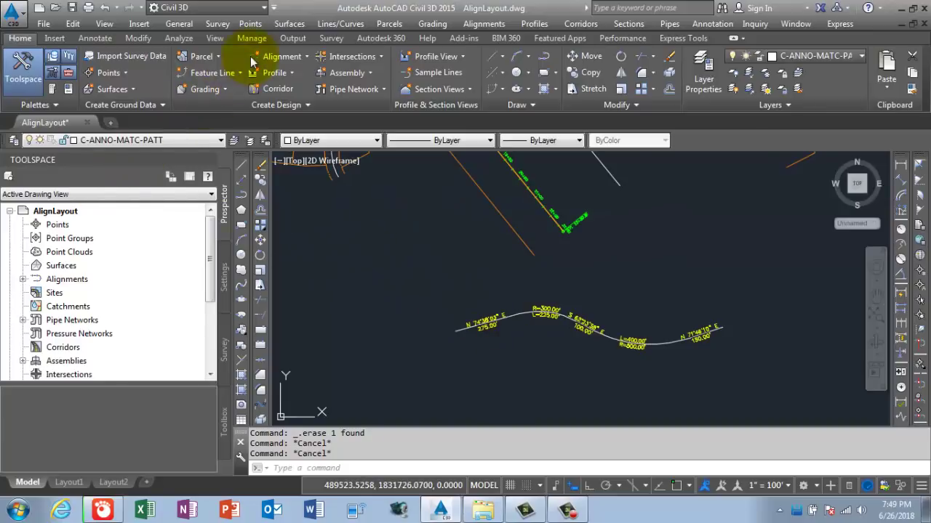
left_click(294, 58)
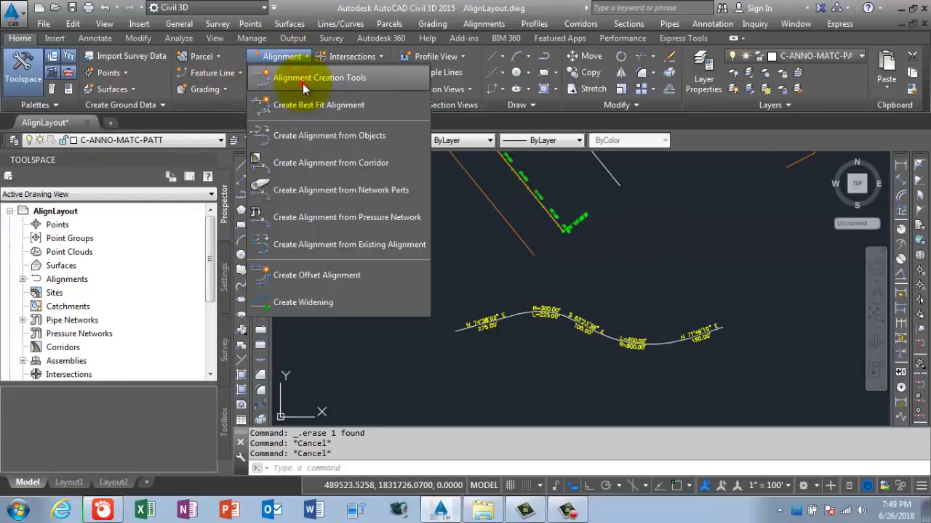
left_click(302, 78)
left_click(528, 102)
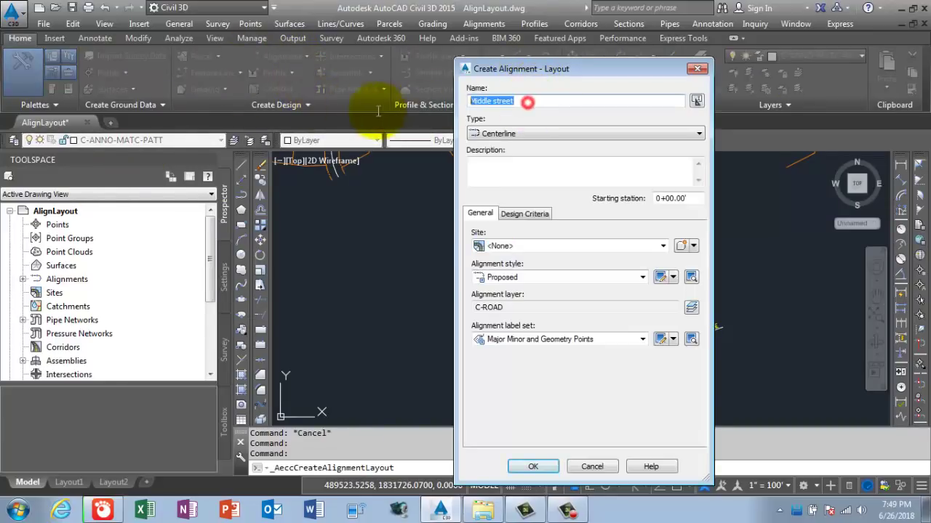
type("2nd Street")
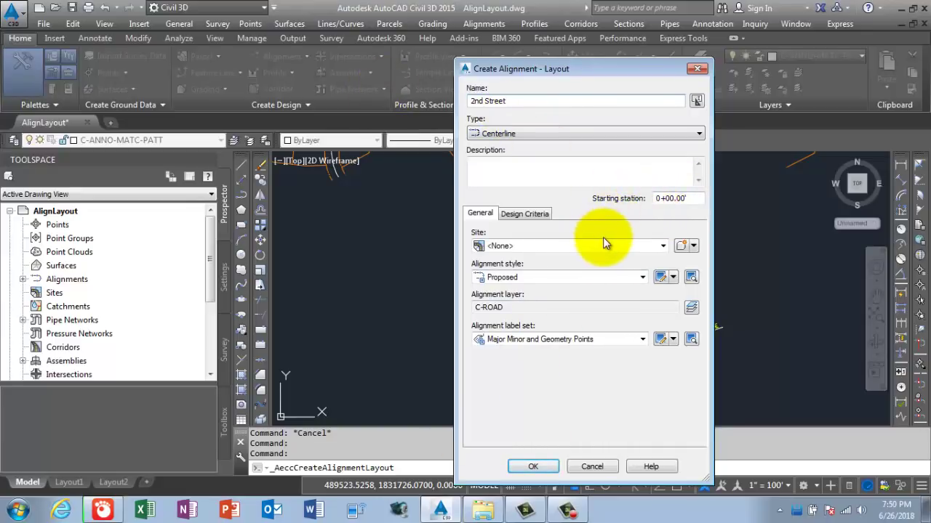
left_click(692, 198)
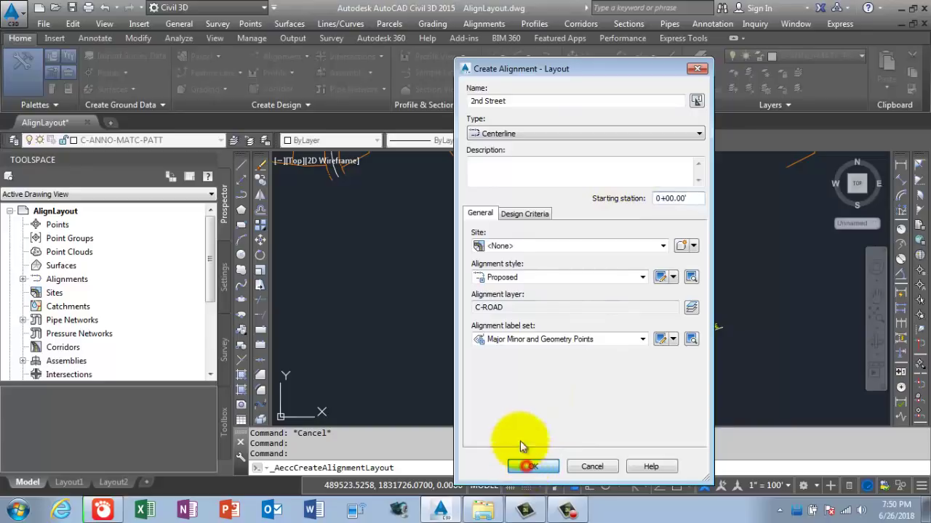
left_click(532, 466)
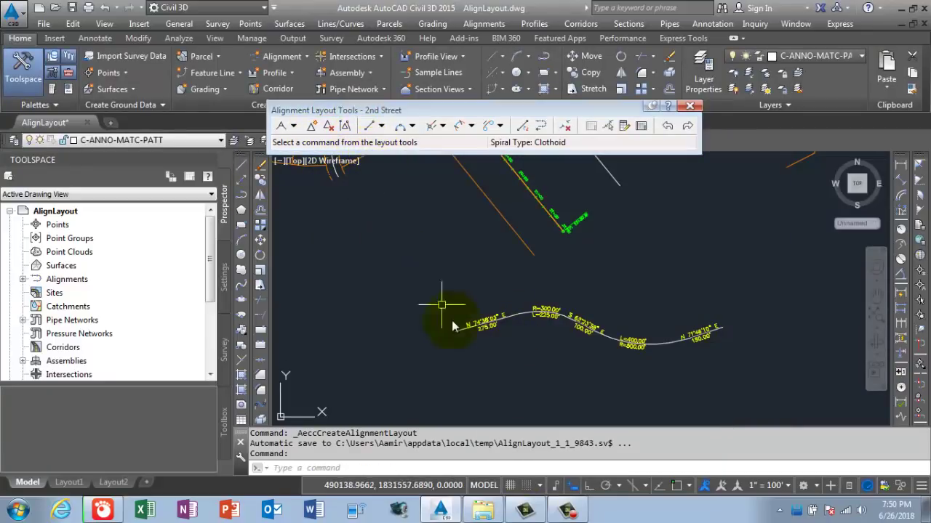
Start a two-point fixed line for 2nd Street directly below the western end of the labelled reverse-curve reference line
left_click(379, 126)
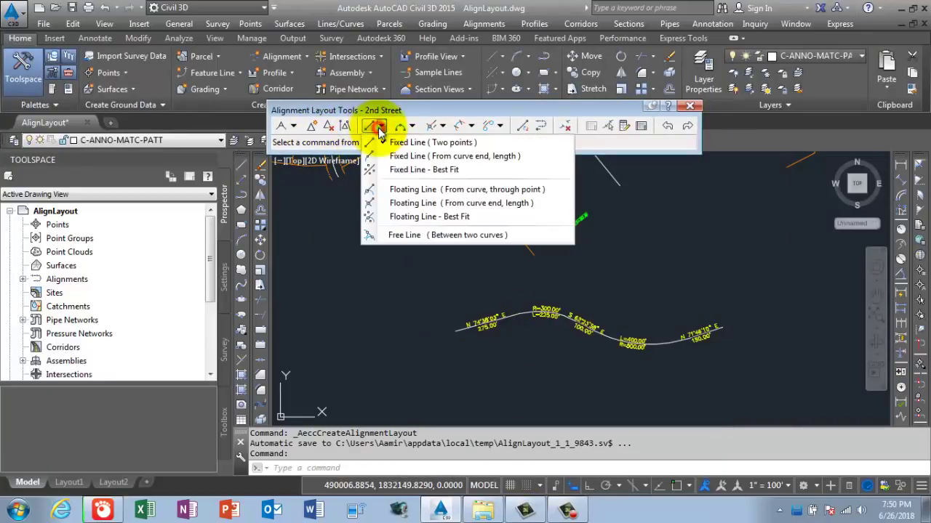
left_click(393, 145)
scroll(502, 370, "up", 2)
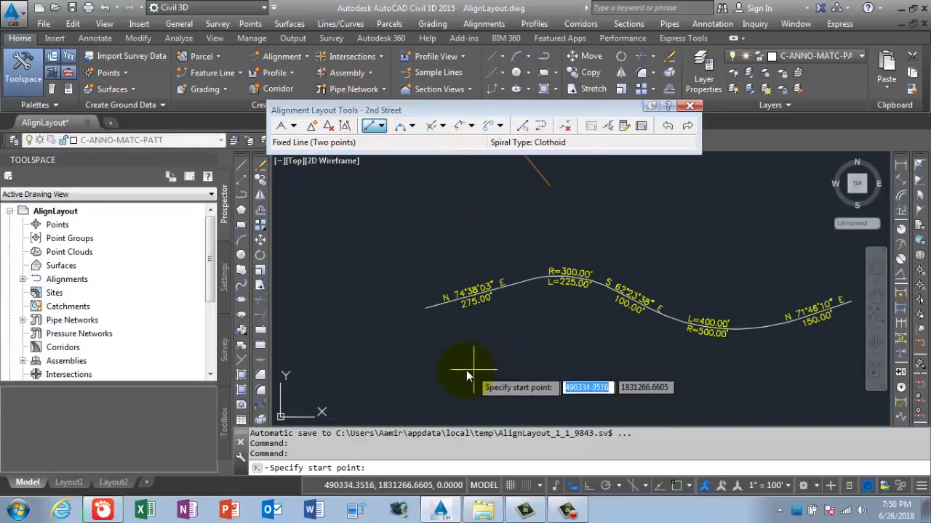
left_click(429, 367)
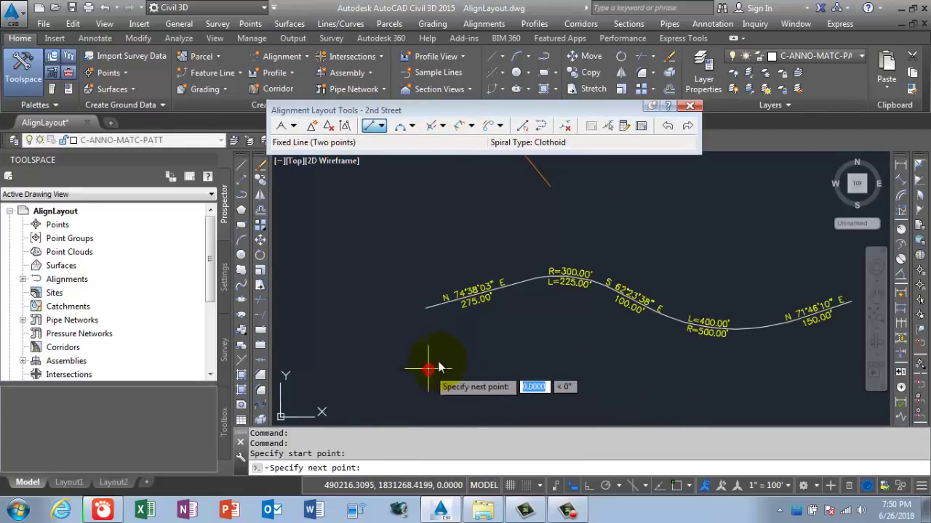
left_click(920, 183)
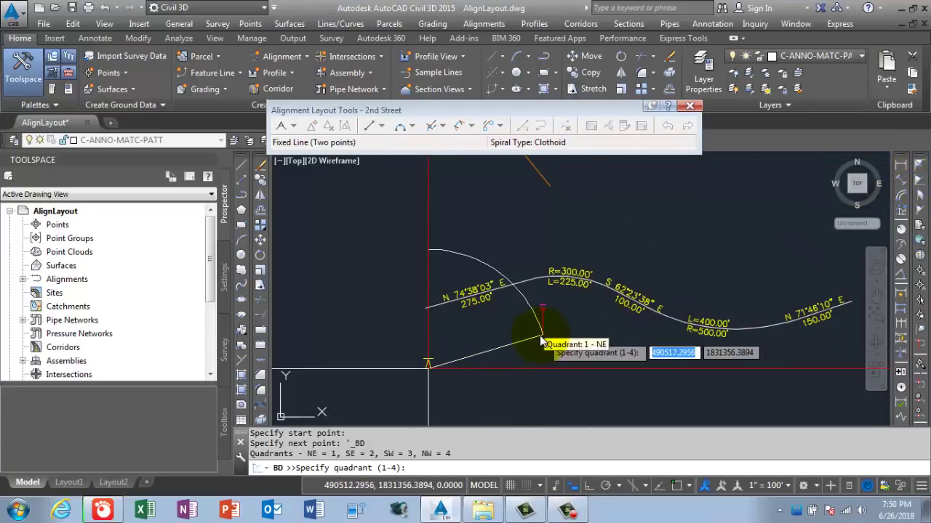
left_click(538, 340)
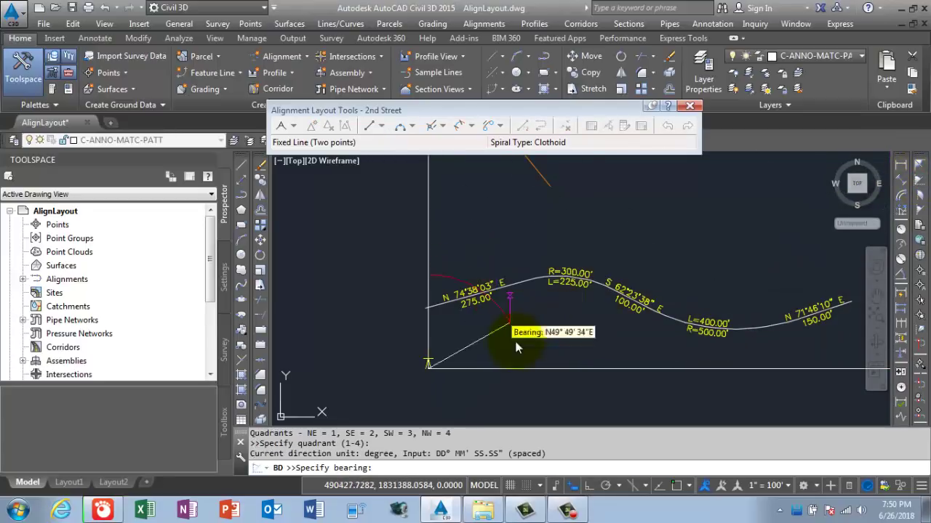
left_click(526, 333)
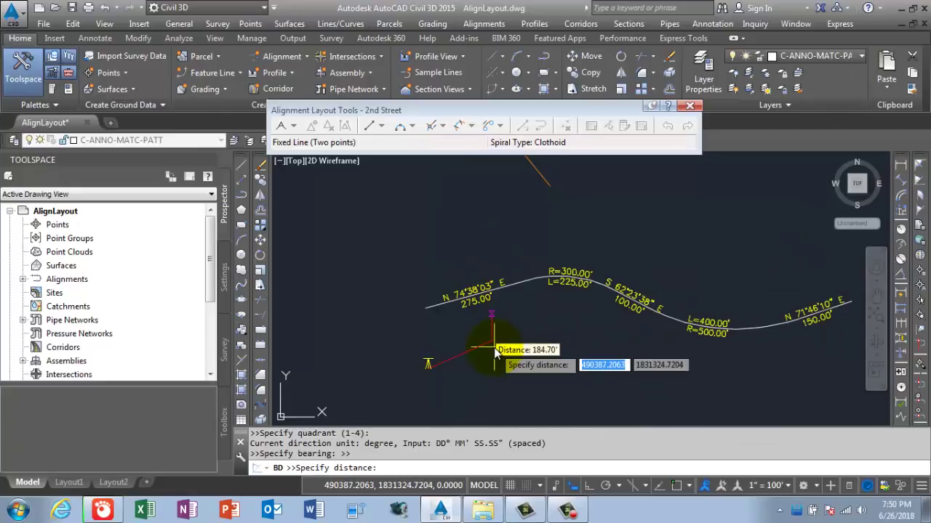
scroll(493, 342, "up", 2)
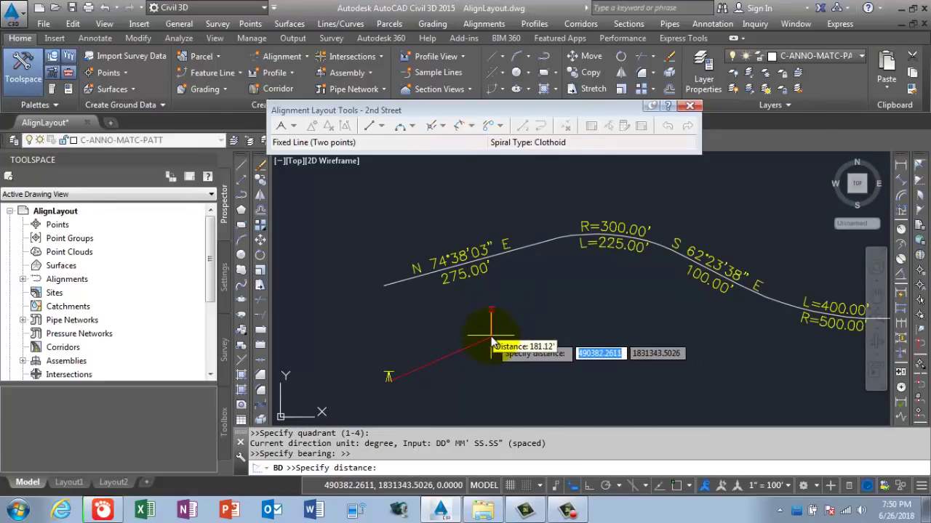
key("Escape")
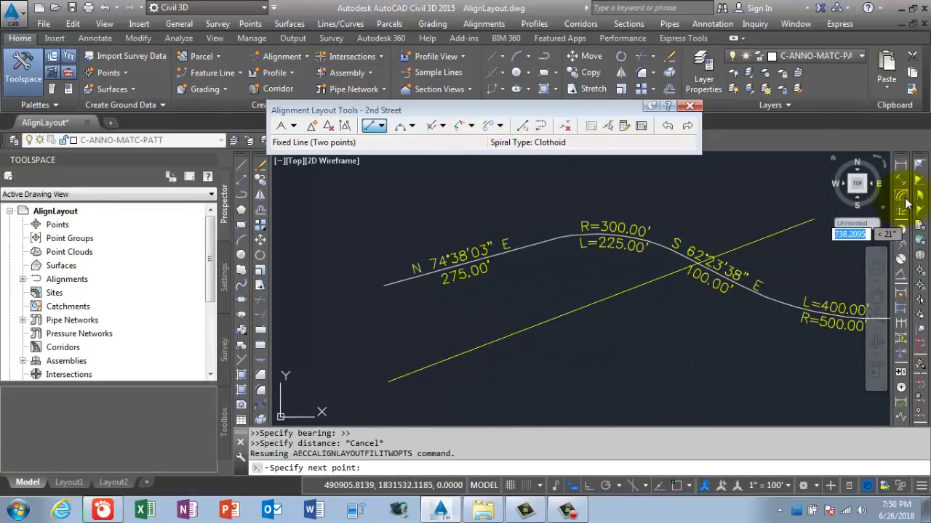
Finish the first fixed line of 2nd Street in the northeast quadrant at bearing 74.3803 with a distance of 275 feet
left_click(921, 183)
left_click(498, 339)
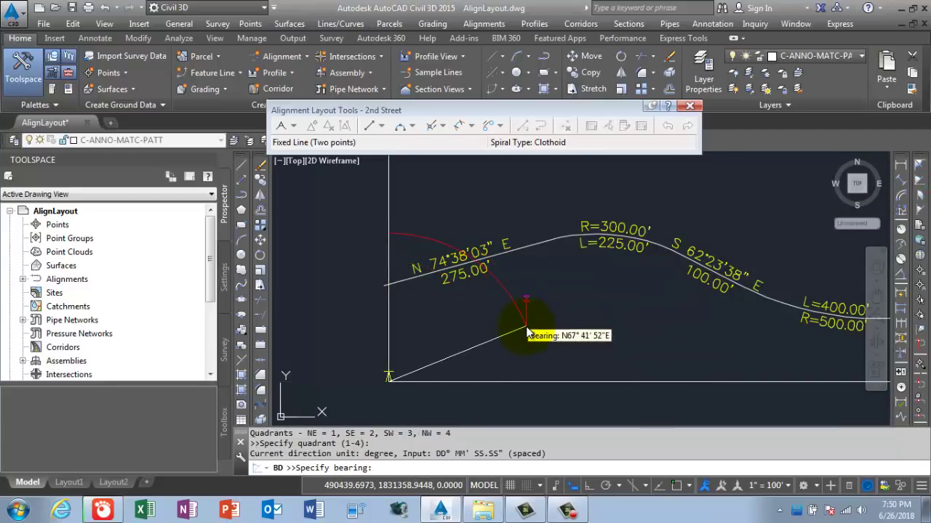
type("74.3803")
key("Return")
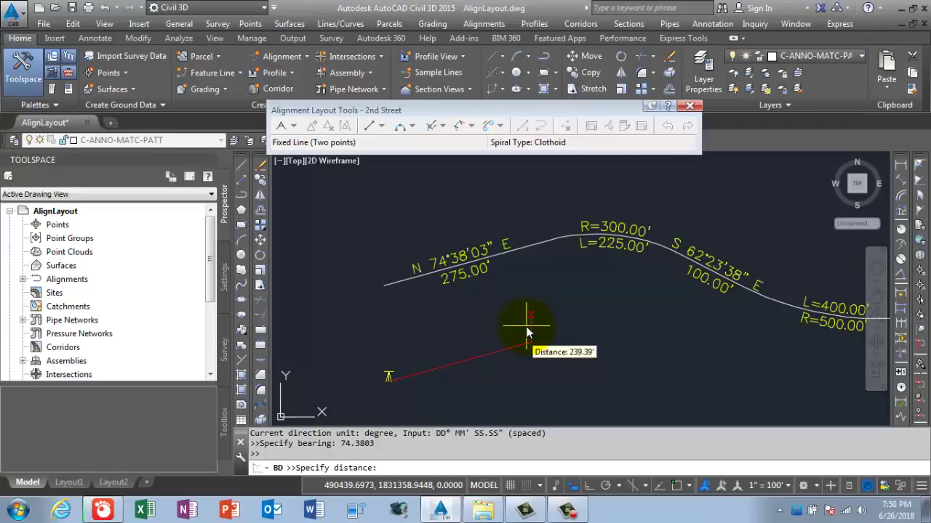
type("275")
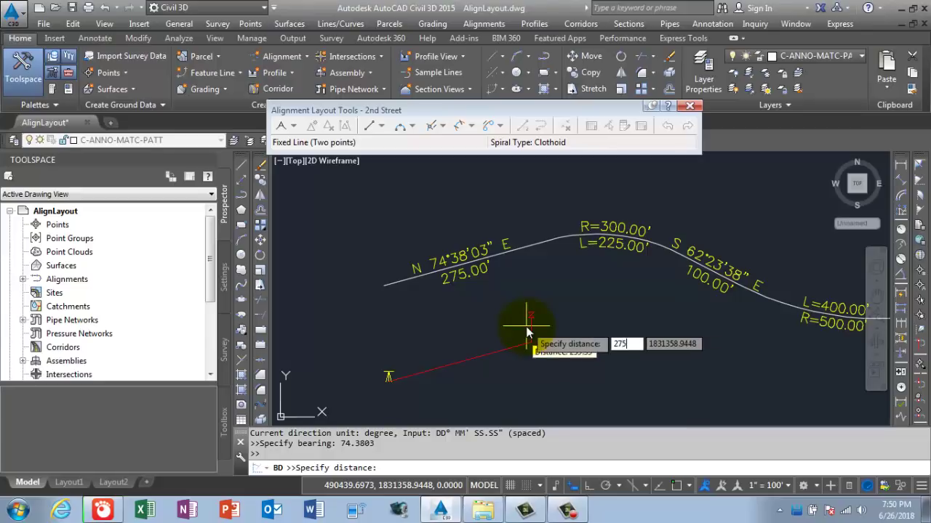
key("Return")
left_click(529, 333)
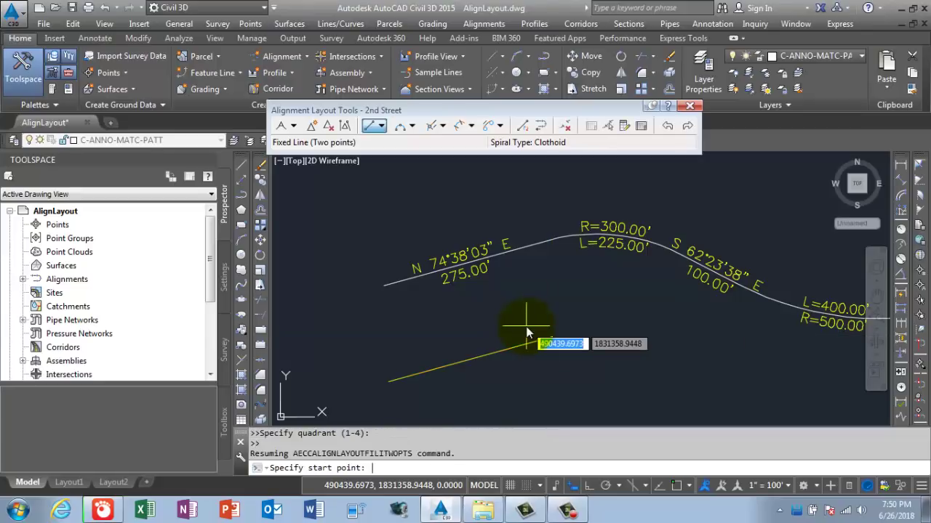
left_click(528, 332)
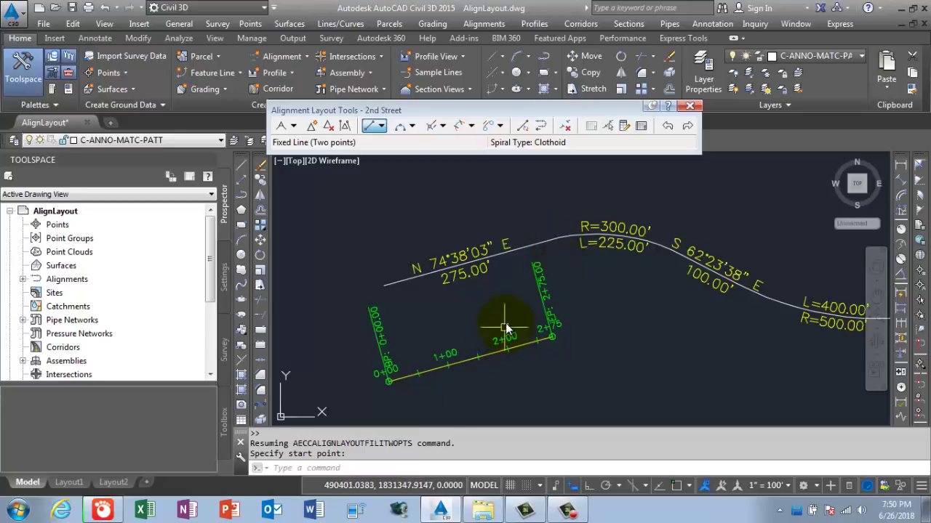
left_click(411, 126)
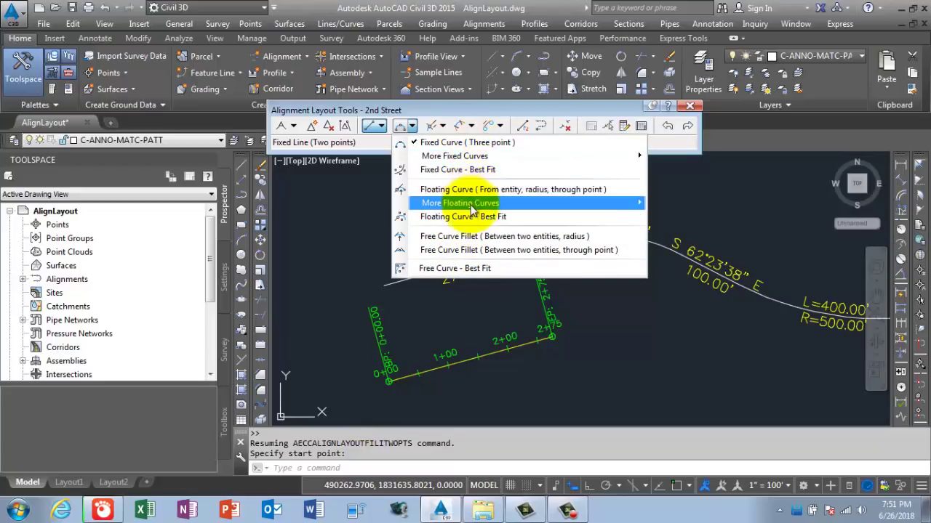
mouse_move(472, 206)
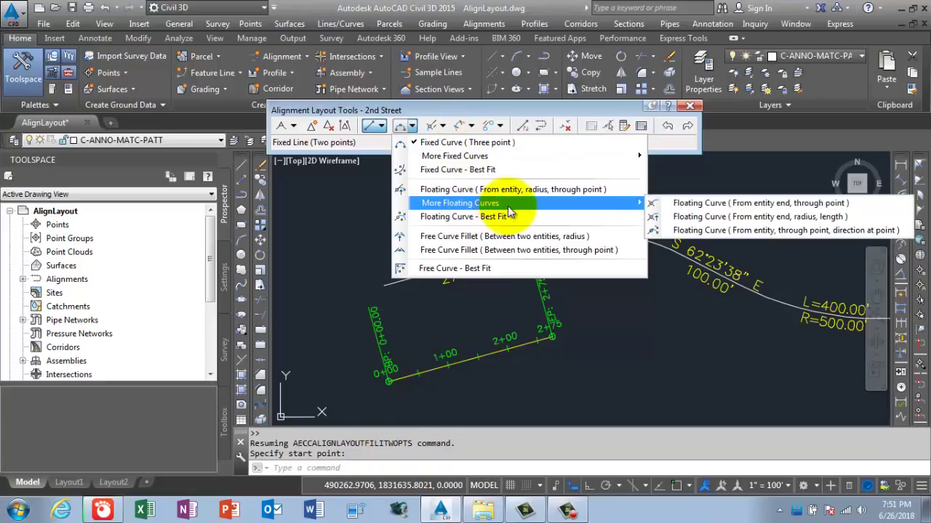
left_click(688, 216)
Attach a clockwise floating curve of radius 300 feet and length 225 feet to the eastern end of the 2nd Street line
middle_click_drag(650, 301, 587, 320)
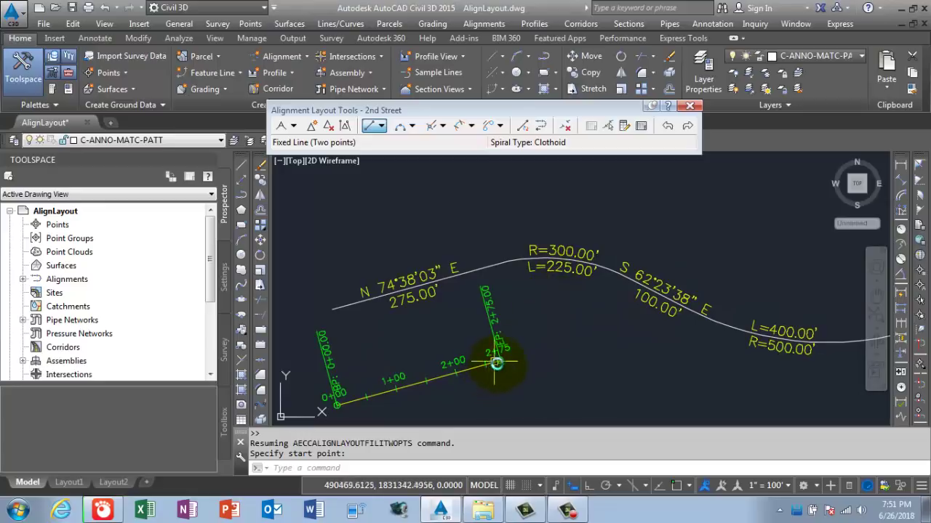
left_click(413, 128)
mouse_move(436, 203)
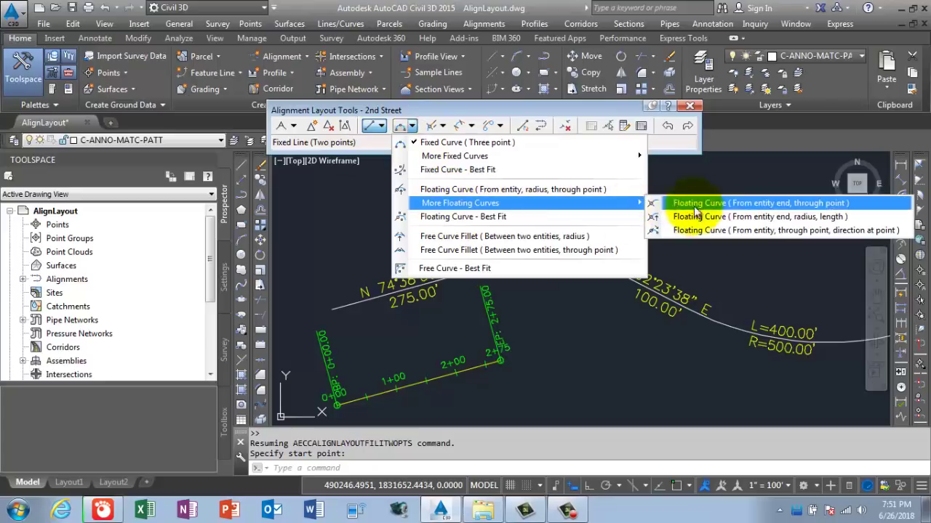
left_click(746, 222)
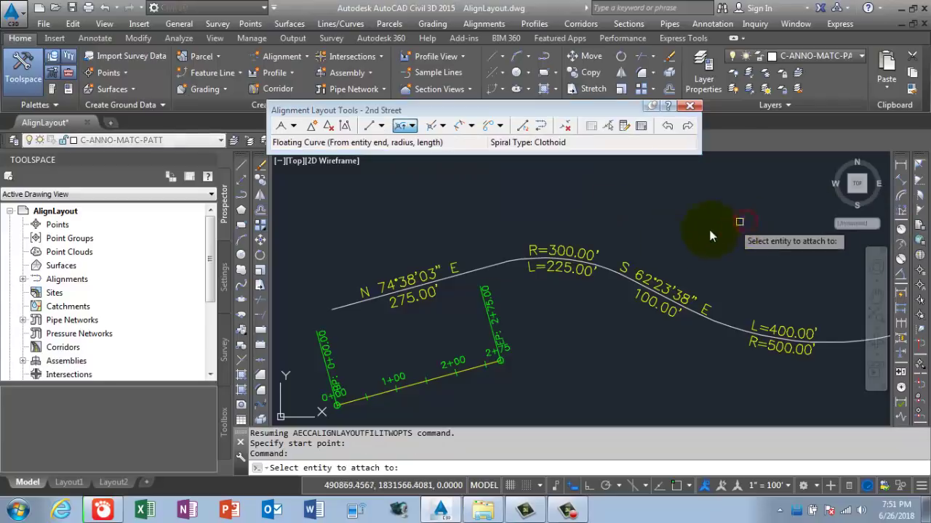
left_click(498, 367)
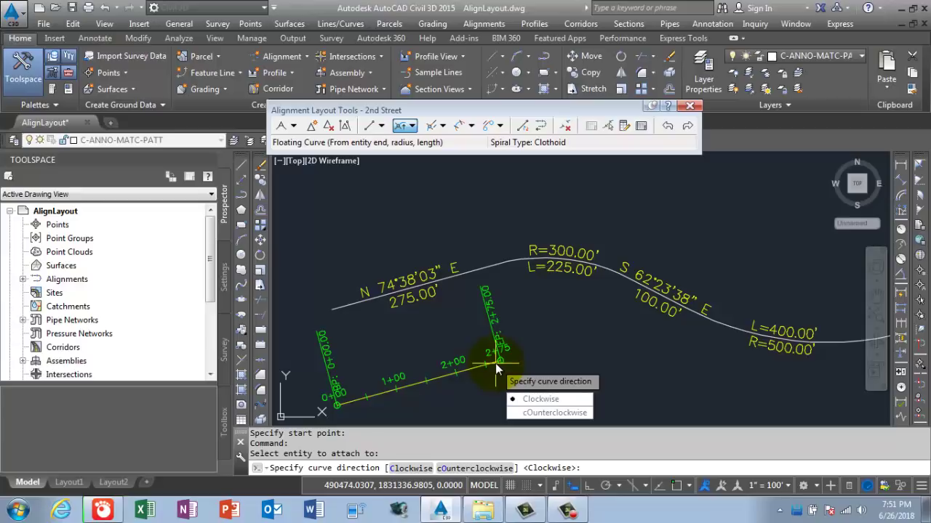
key("Return")
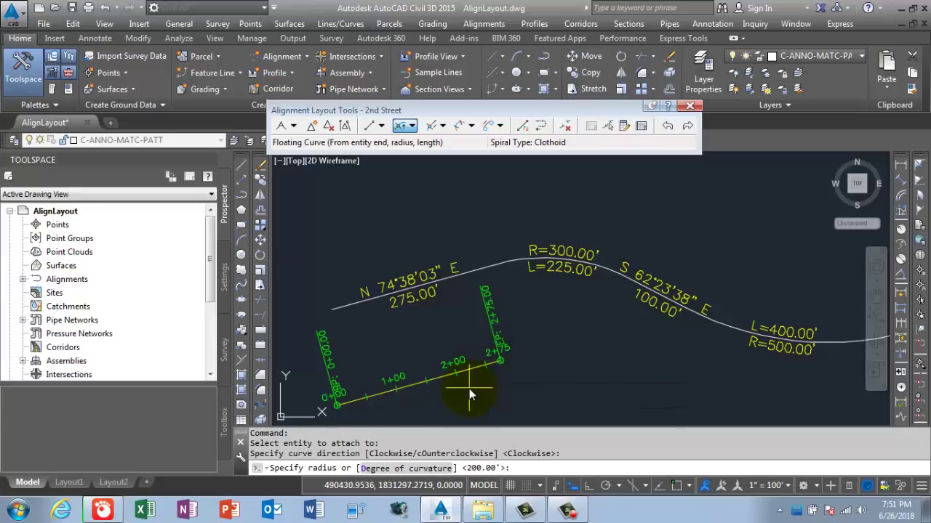
type("300")
key("Return")
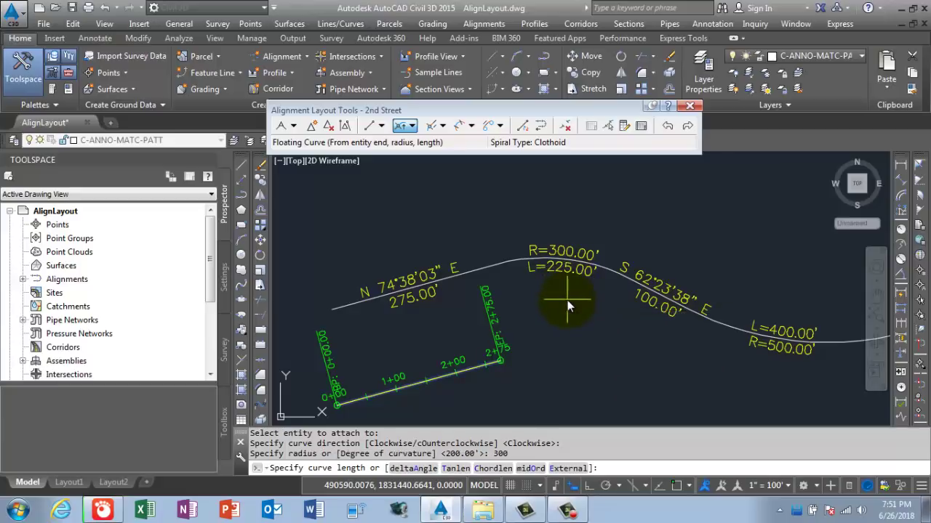
type("225")
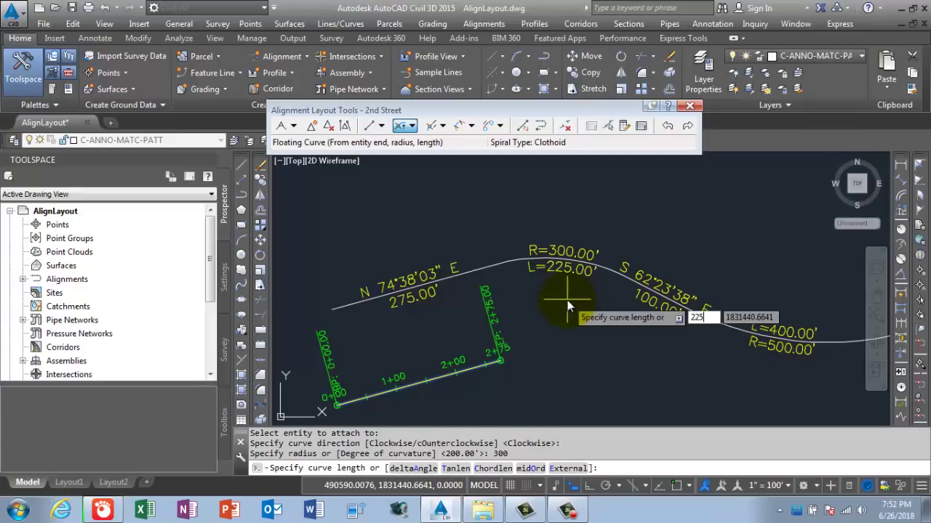
key("Return")
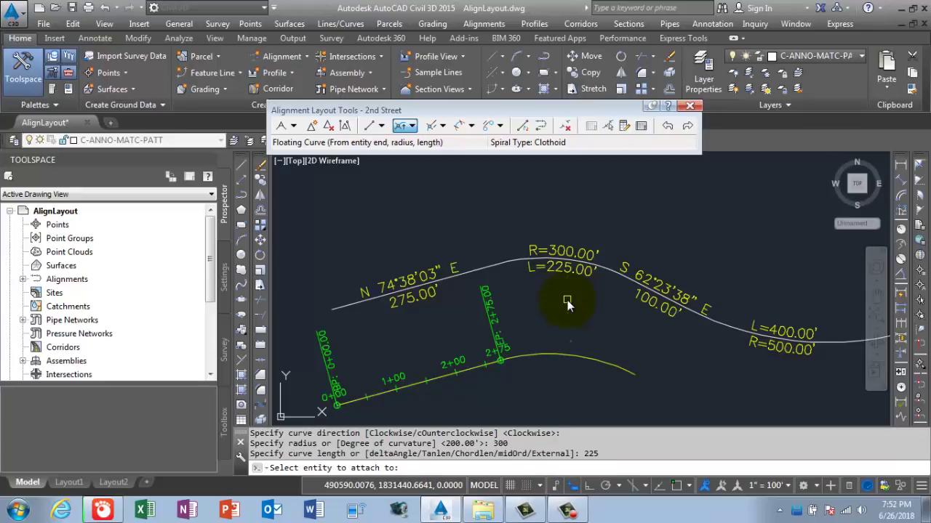
key("Return")
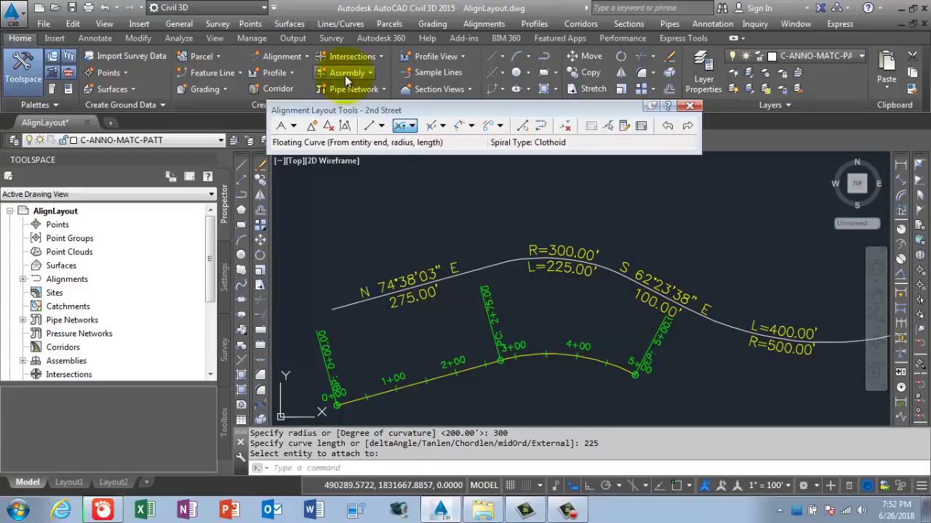
Add a 100-foot fixed line continuing from the eastern end of the 2nd Street curve
left_click(381, 127)
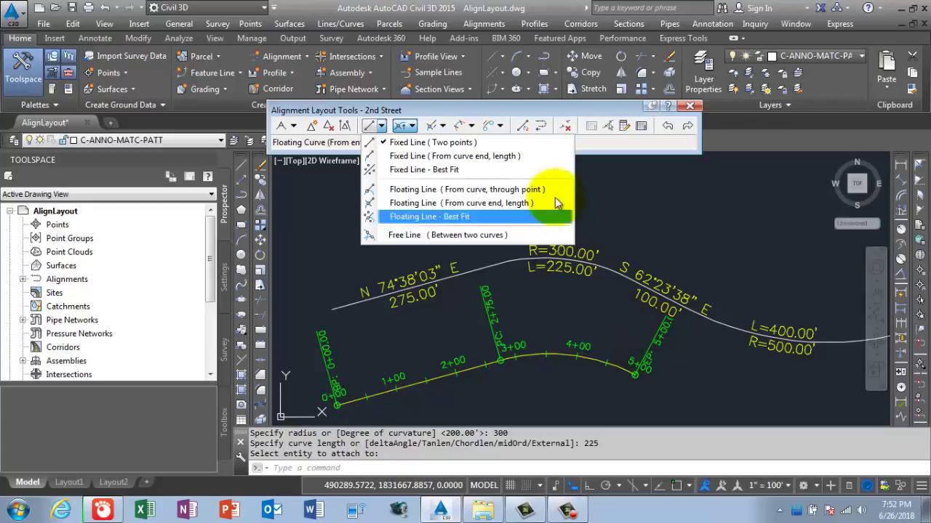
left_click(528, 162)
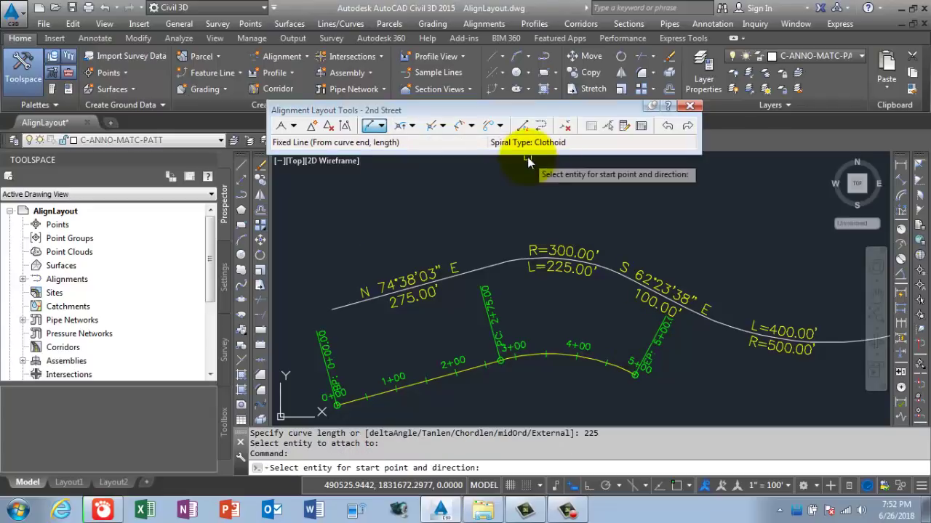
left_click(622, 371)
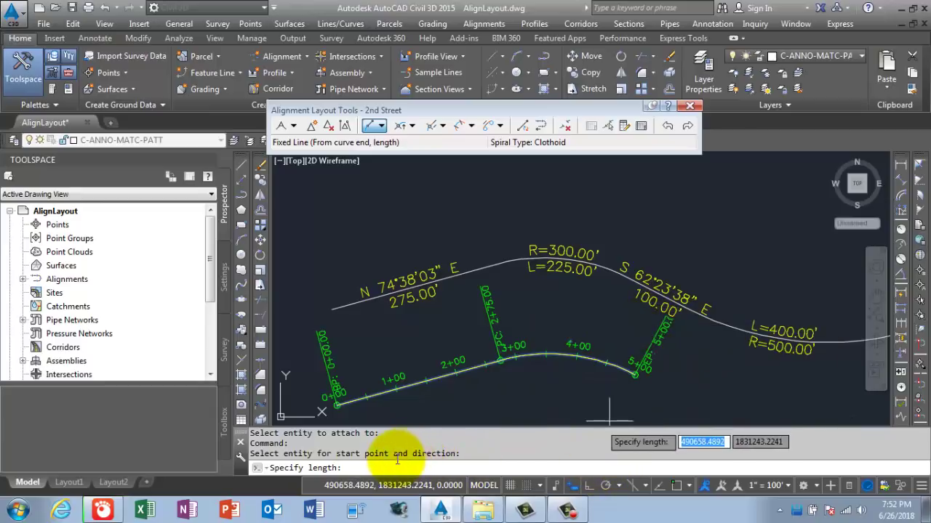
type("100")
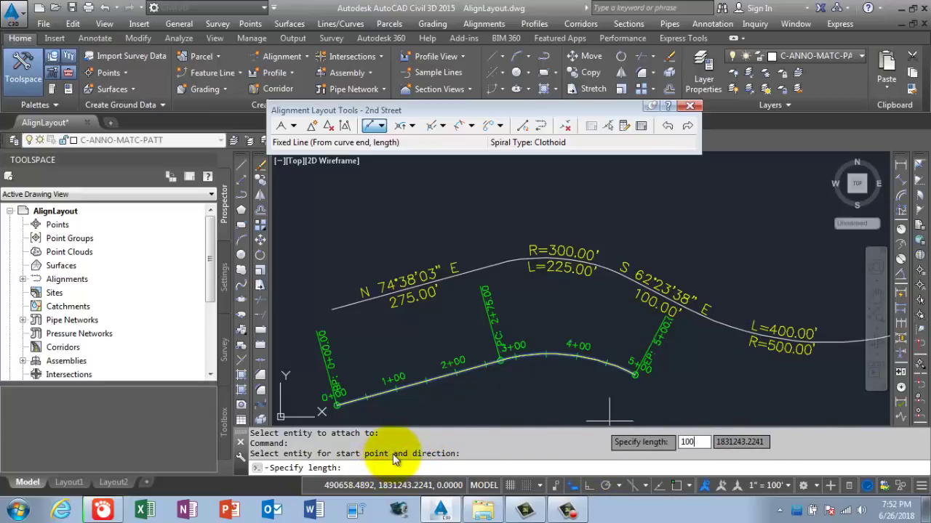
key("Return")
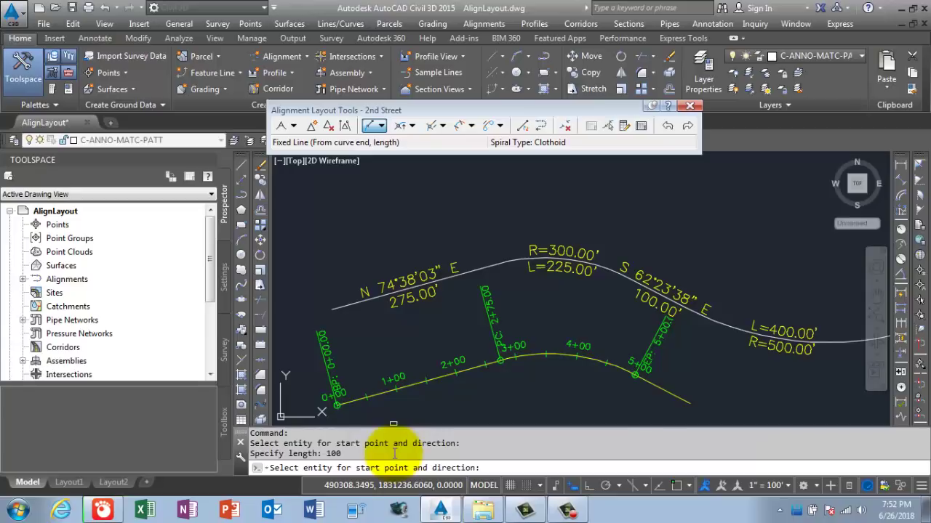
key("Return")
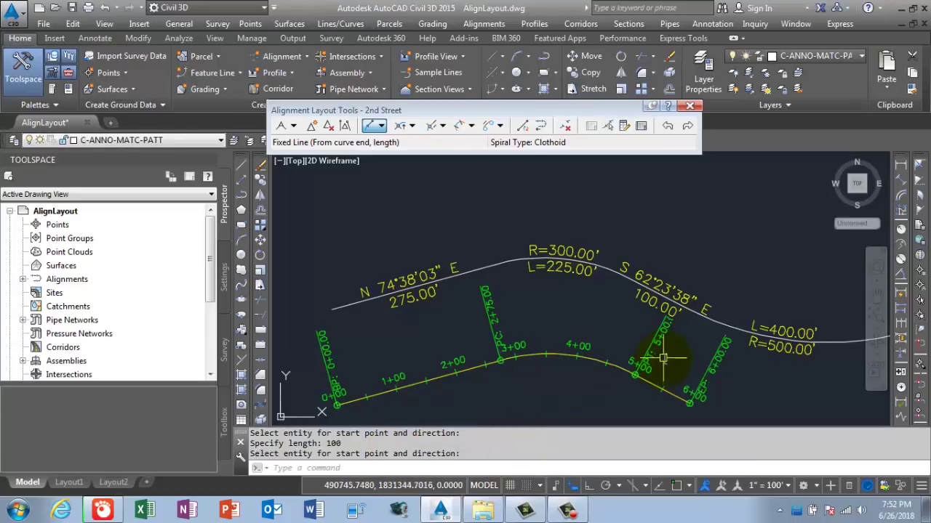
Attach a counterclockwise floating curve of radius 500 feet and length 400 feet to the end of the 100-foot line
middle_click_drag(663, 358, 542, 336)
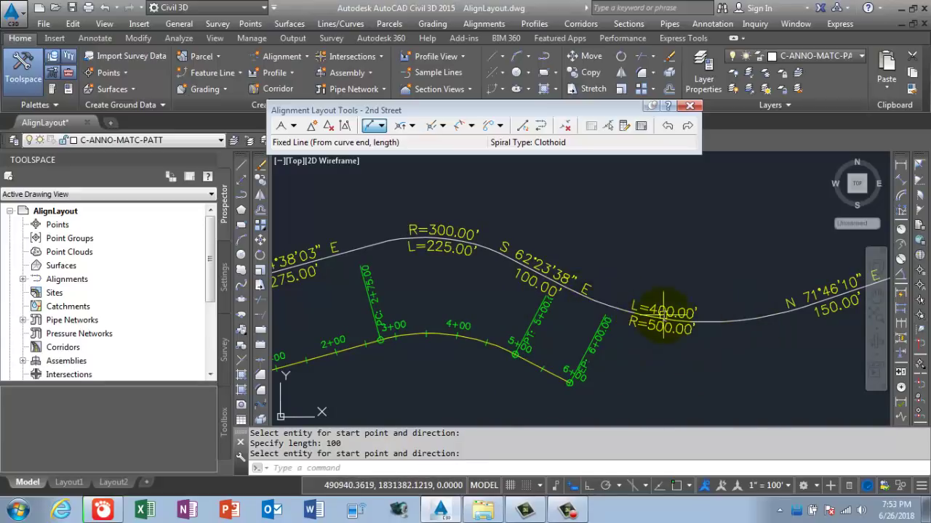
left_click(412, 126)
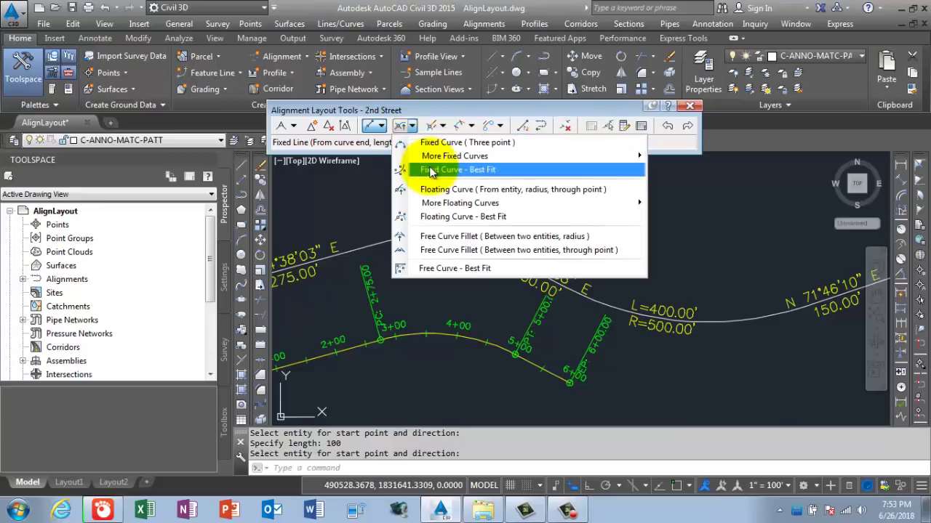
mouse_move(446, 206)
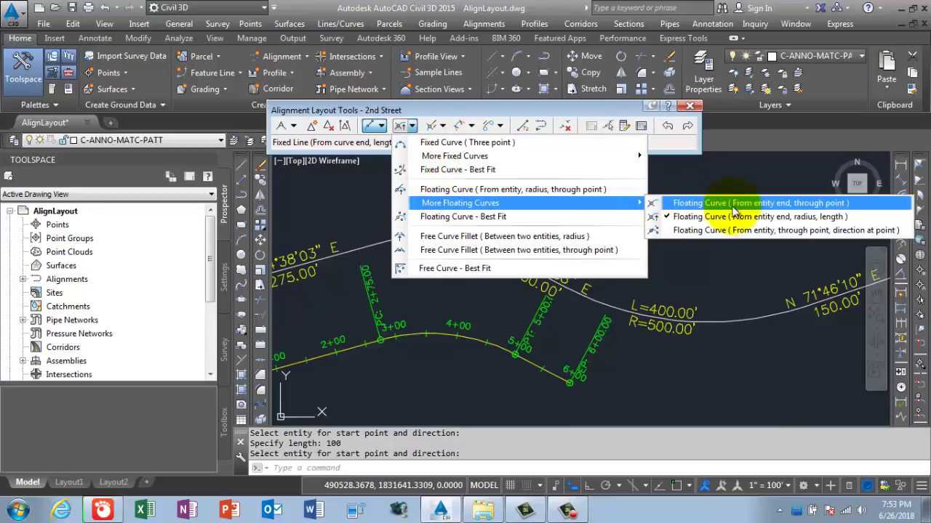
left_click(792, 216)
left_click(559, 384)
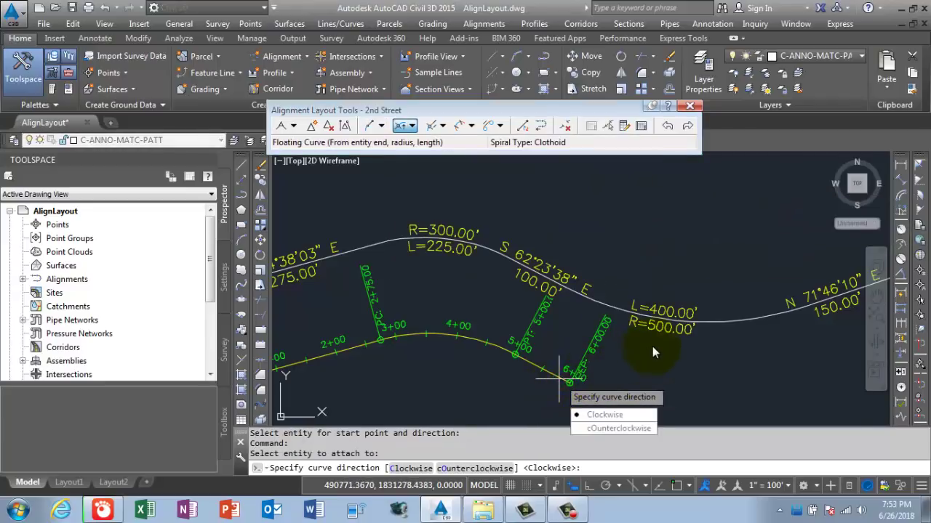
left_click(623, 429)
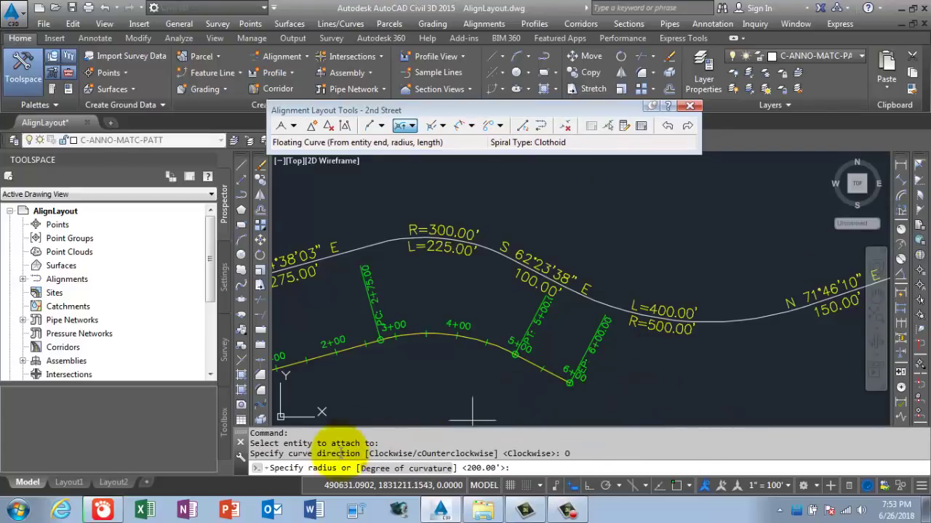
left_click(525, 468)
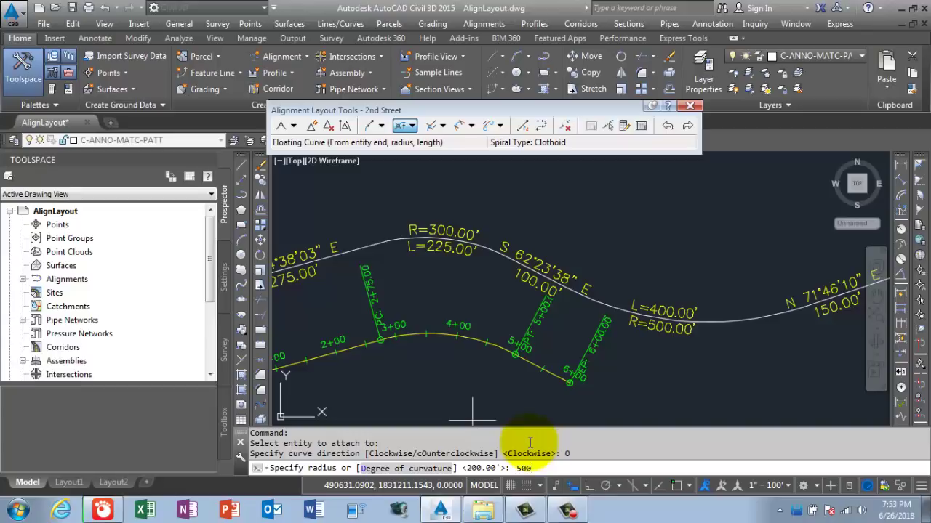
key("Return")
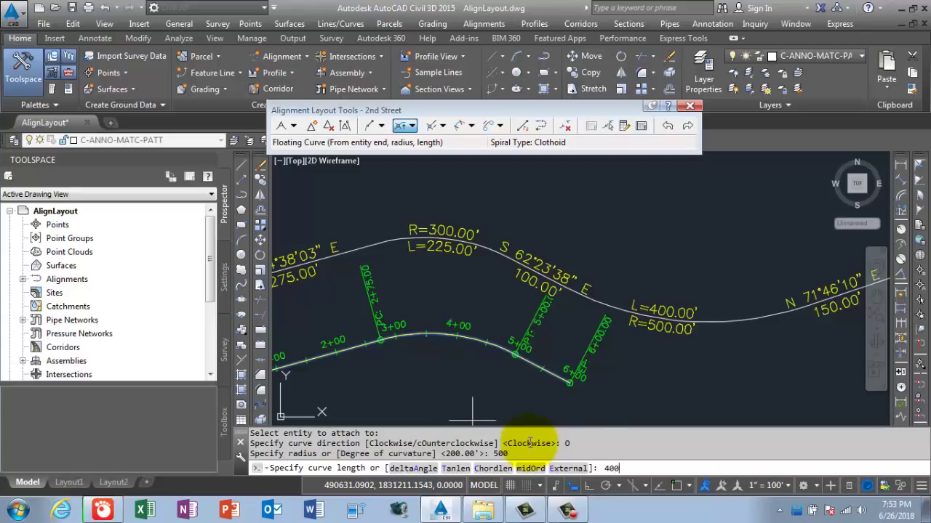
key("Return")
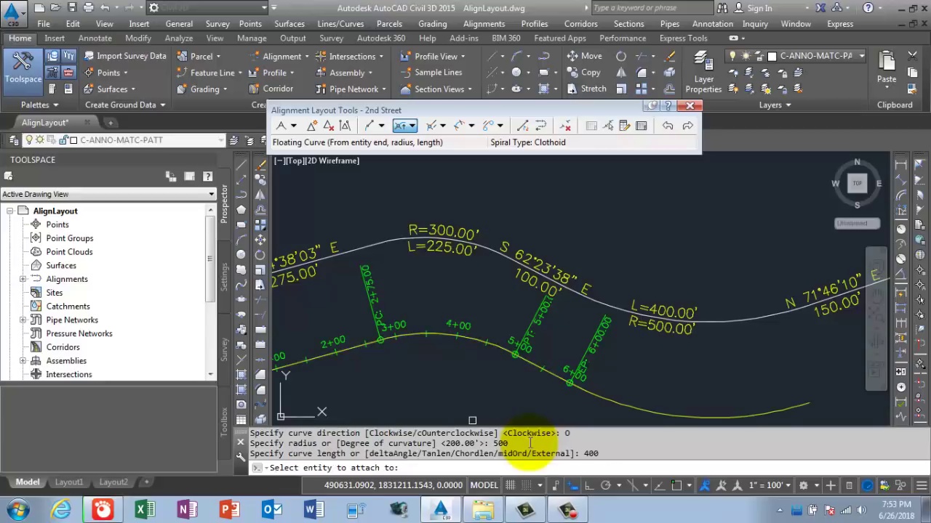
key("Return")
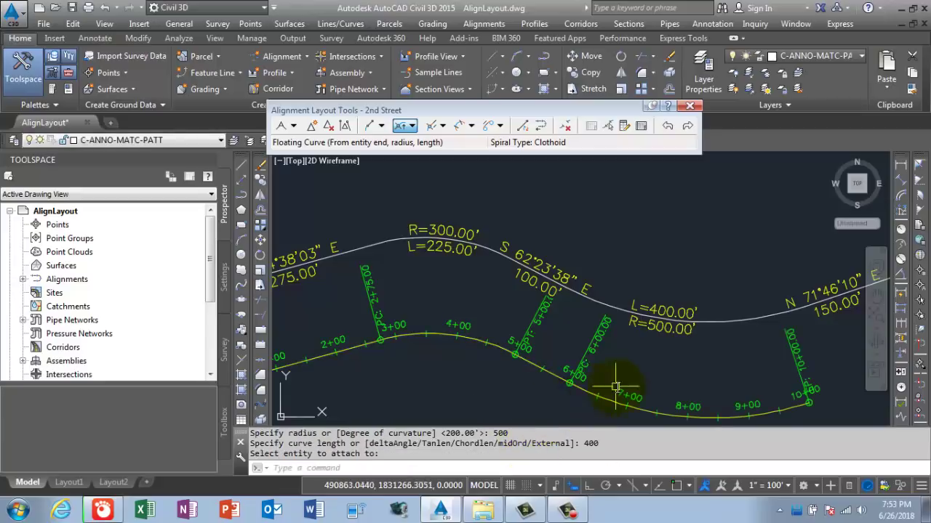
Add a 150-foot fixed line continuing from the eastern end of the 500-foot-radius curve of 2nd Street
scroll(633, 307, "down", 1)
scroll(626, 361, "down", 1)
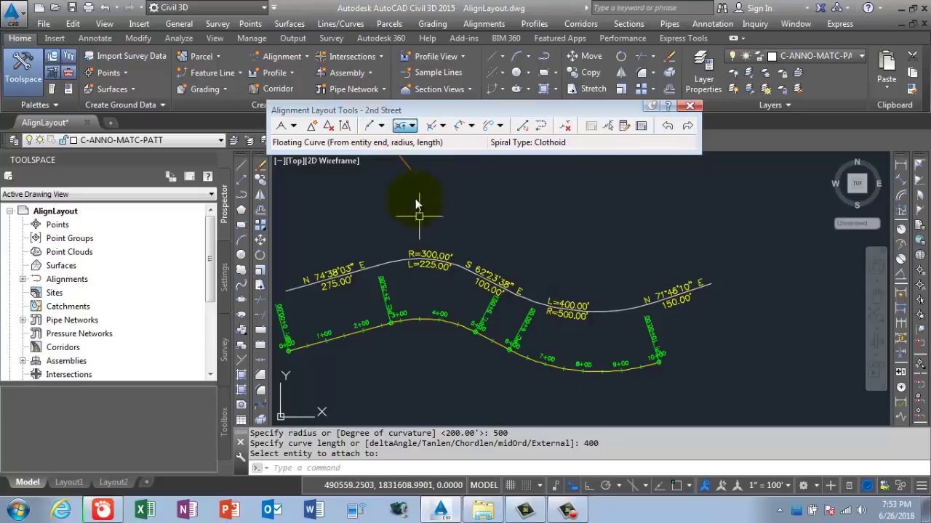
left_click(371, 128)
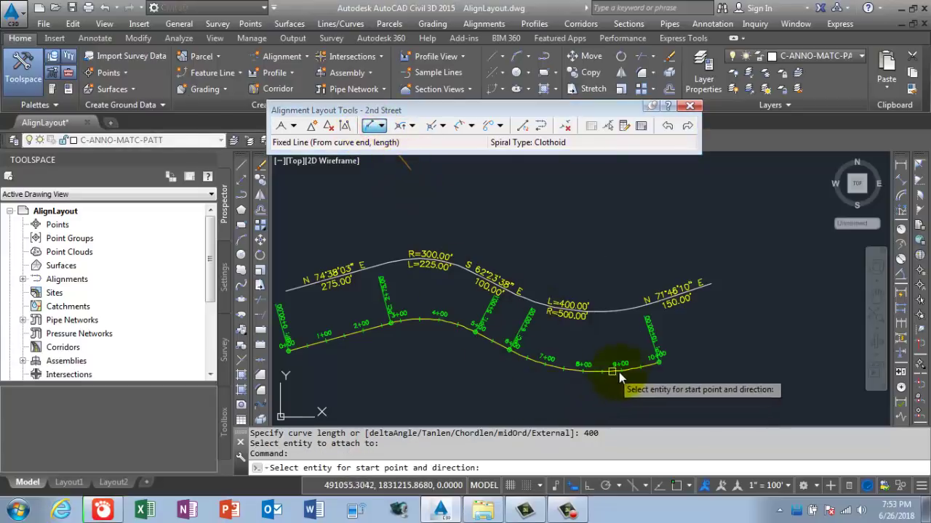
left_click(651, 371)
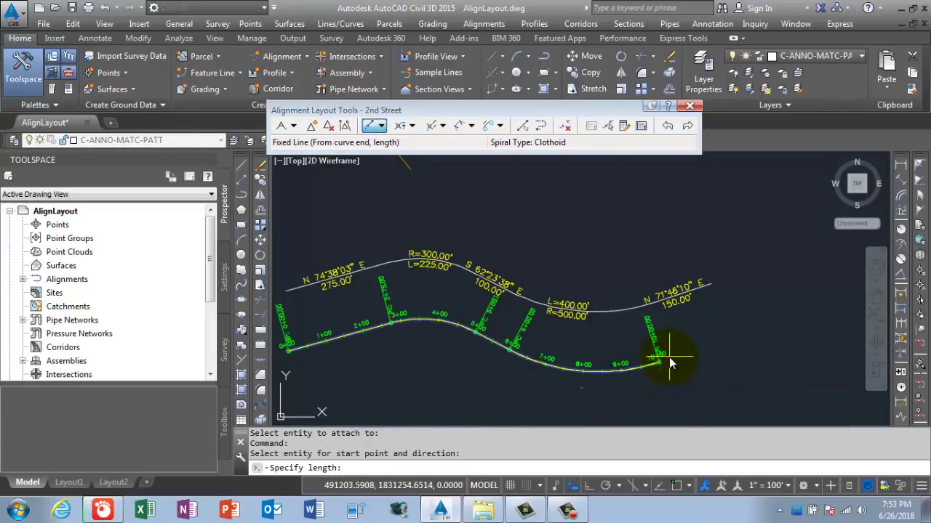
type("150")
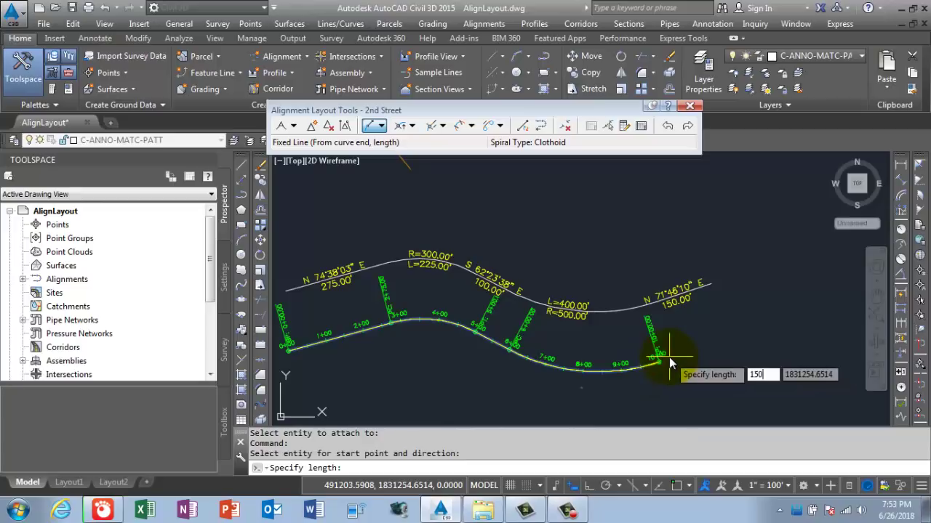
key("Return")
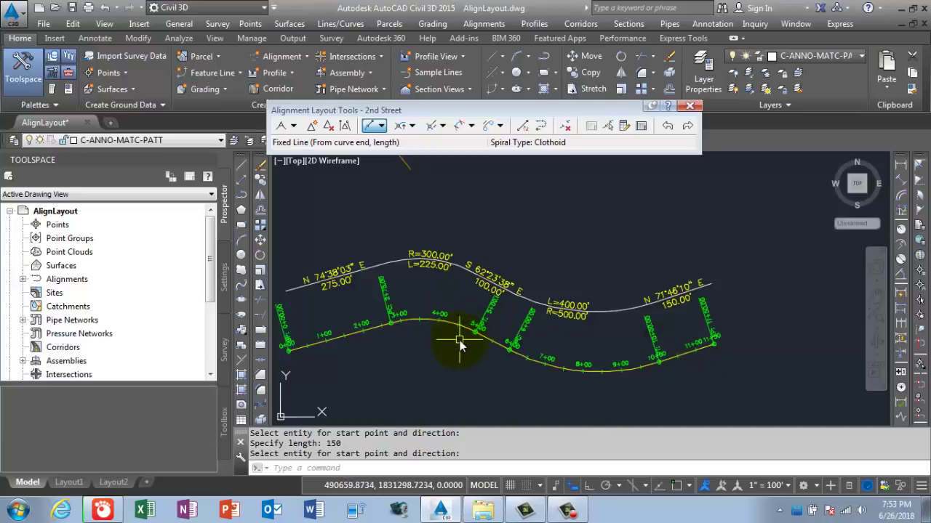
Review the constraints, lengths, radii and directions of the 2nd Street entities in the alignment entities table
left_click(643, 126)
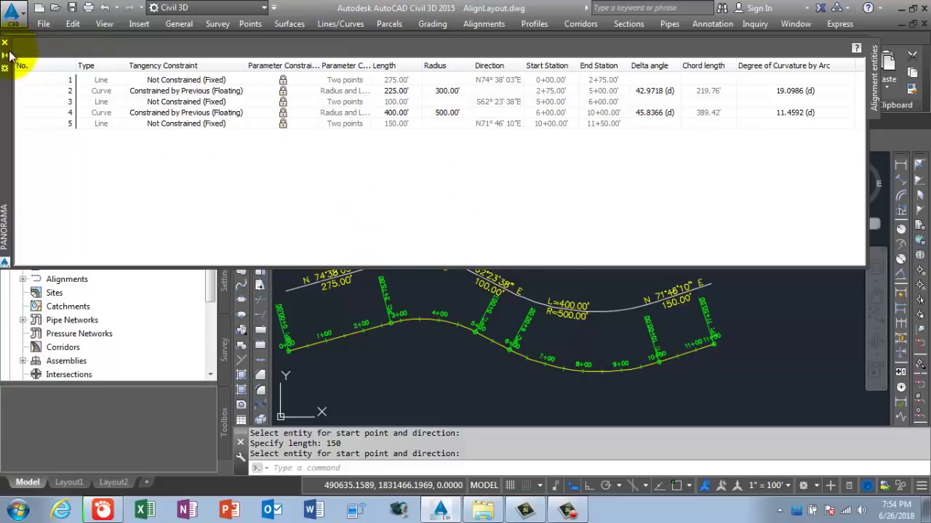
left_click_drag(6, 49, 11, 49)
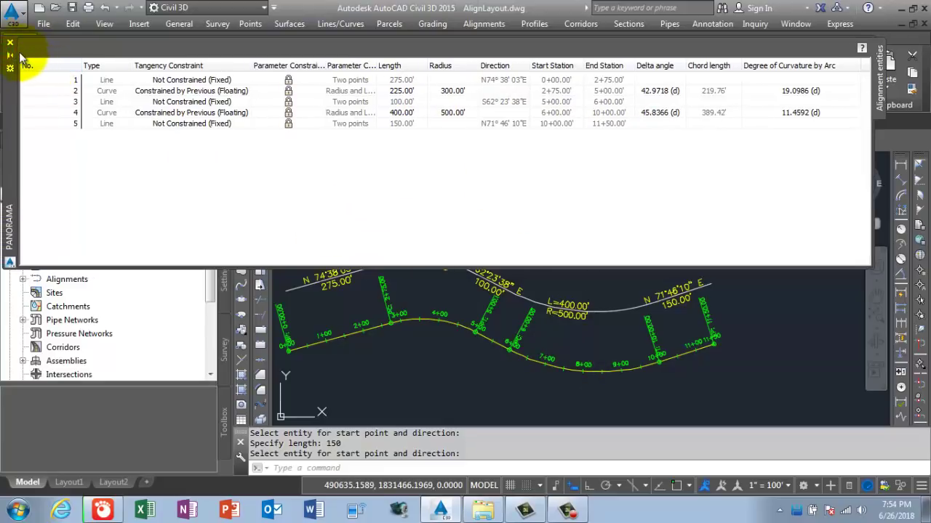
left_click(10, 43)
middle_click_drag(432, 374, 529, 327)
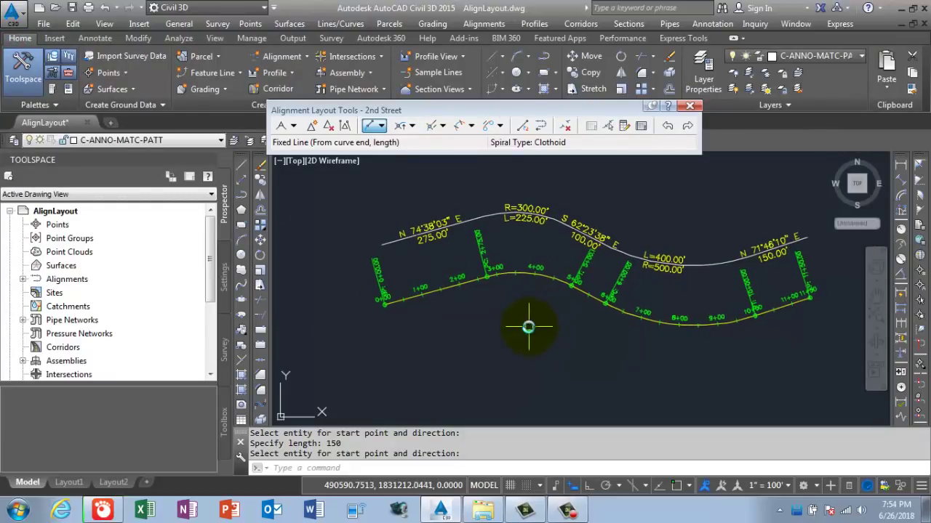
Try stretching the western start point of the 2nd Street alignment while its curves are floating
key("Return")
left_click(435, 295)
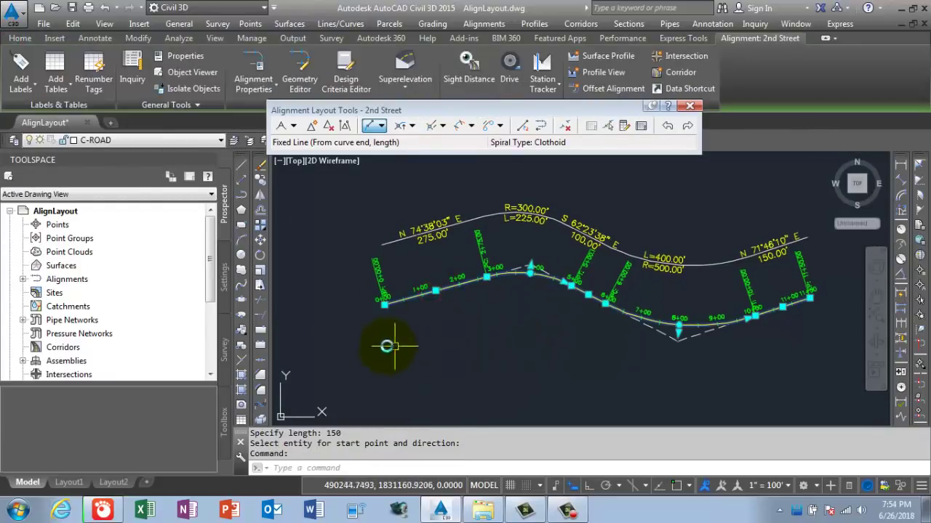
left_click(384, 305)
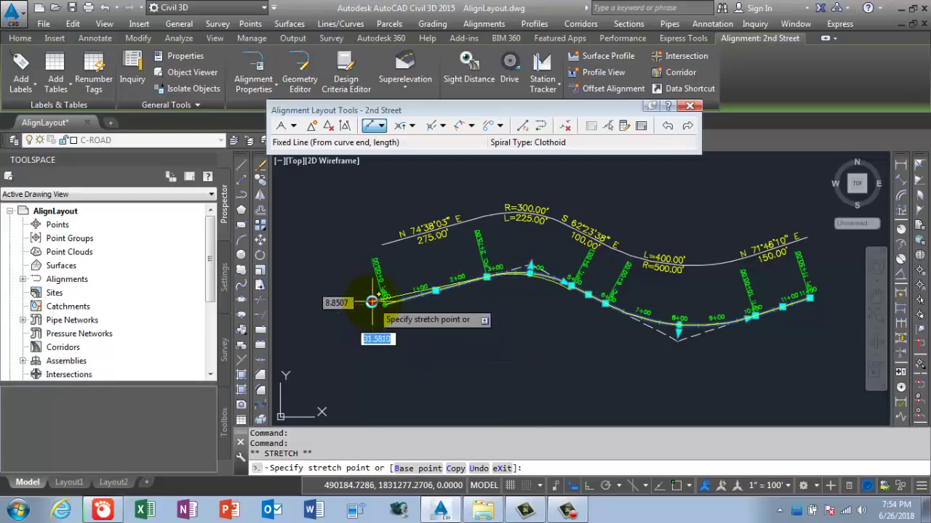
key("Escape")
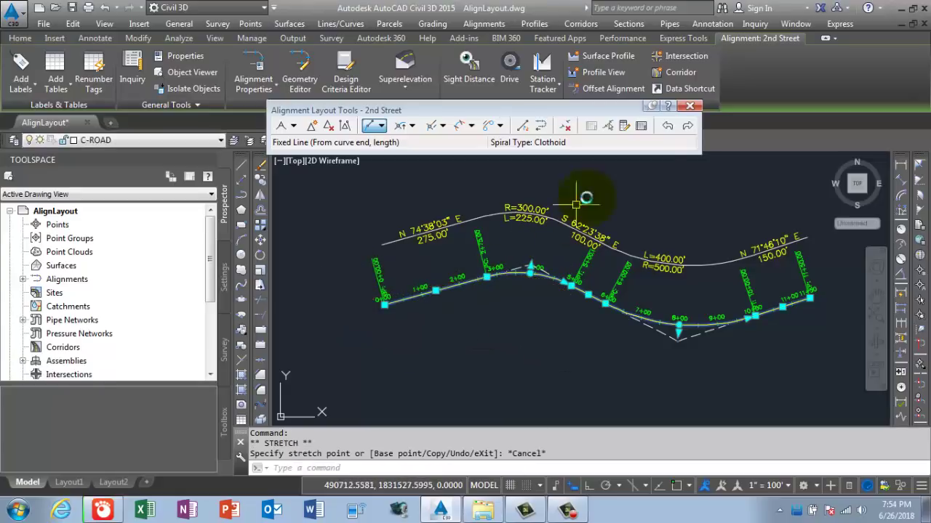
Set the tangency constraint of the 300-foot-radius curve in 2nd Street to Constrained on Both Sides (Free)
left_click(647, 132)
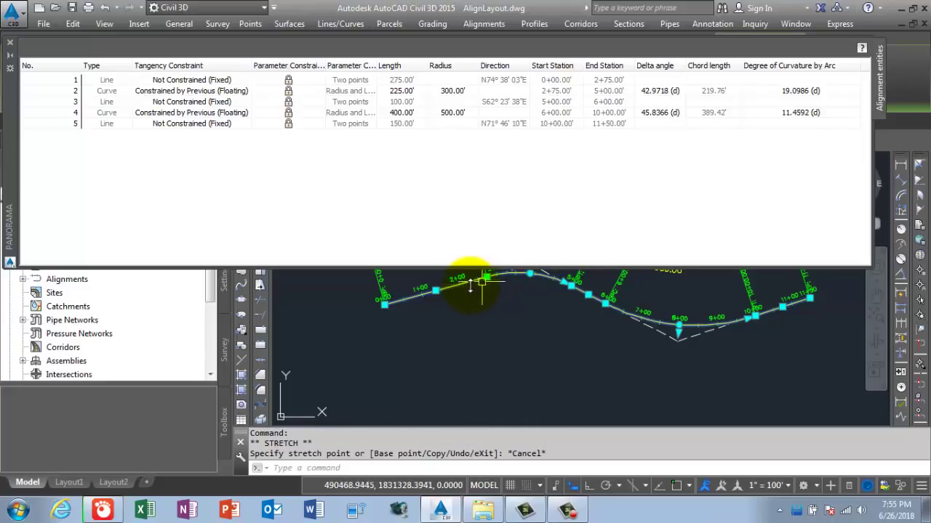
left_click(240, 91)
left_click(240, 92)
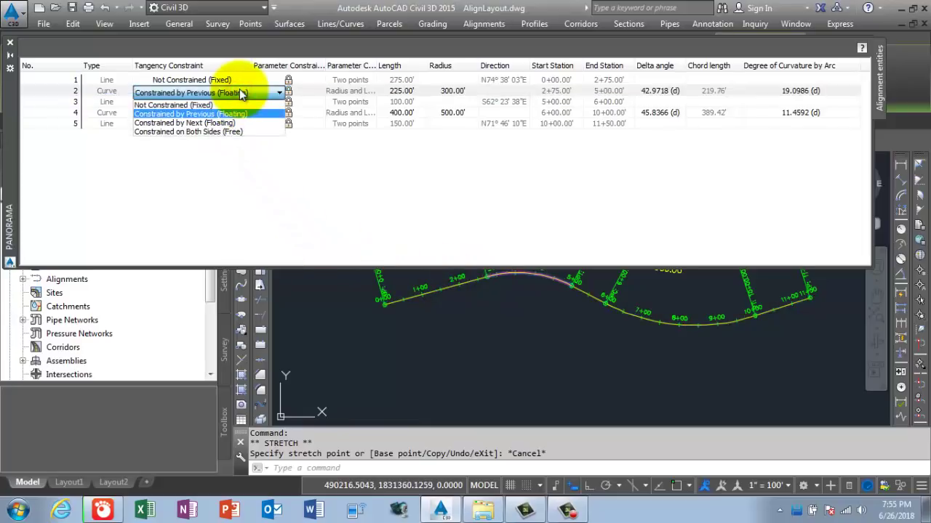
left_click(235, 132)
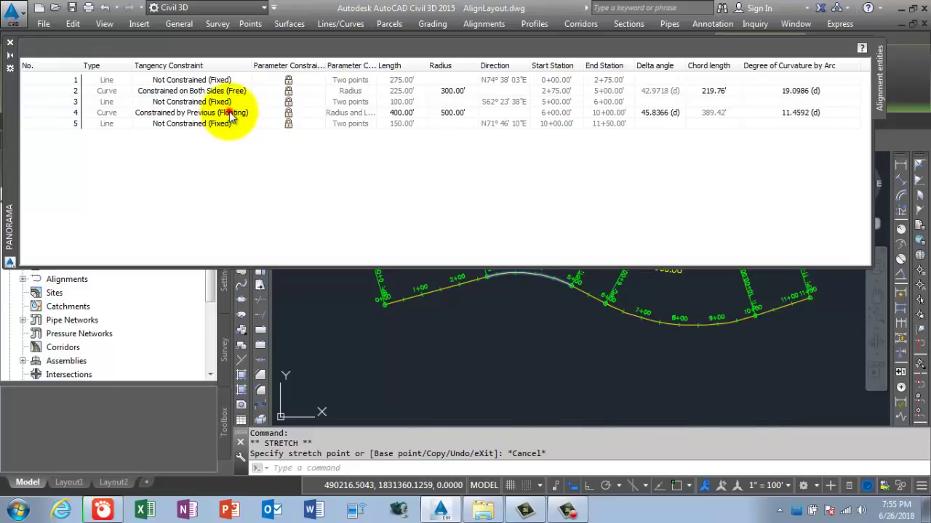
Set the tangency constraint of the 500-foot-radius curve to Constrained on Both Sides (Free) and close the entities table
left_click(232, 115)
left_click(234, 115)
left_click(236, 116)
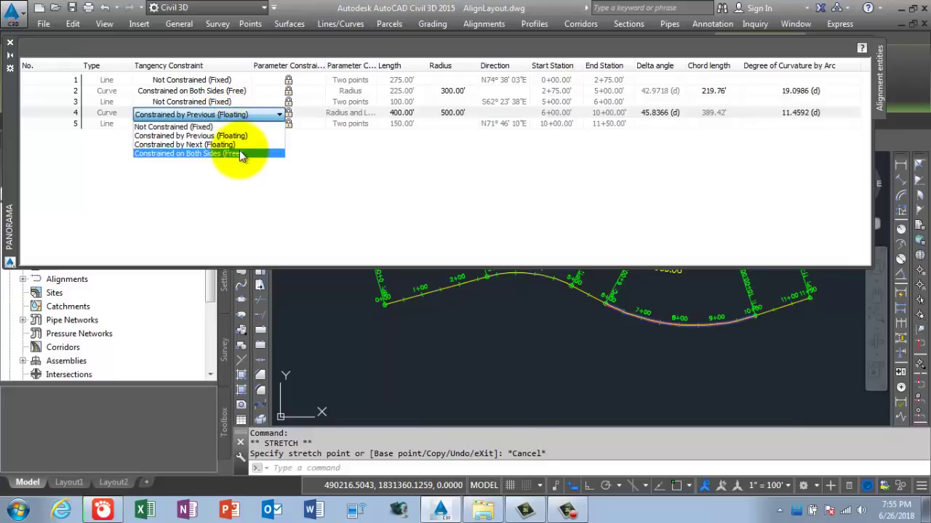
left_click(239, 153)
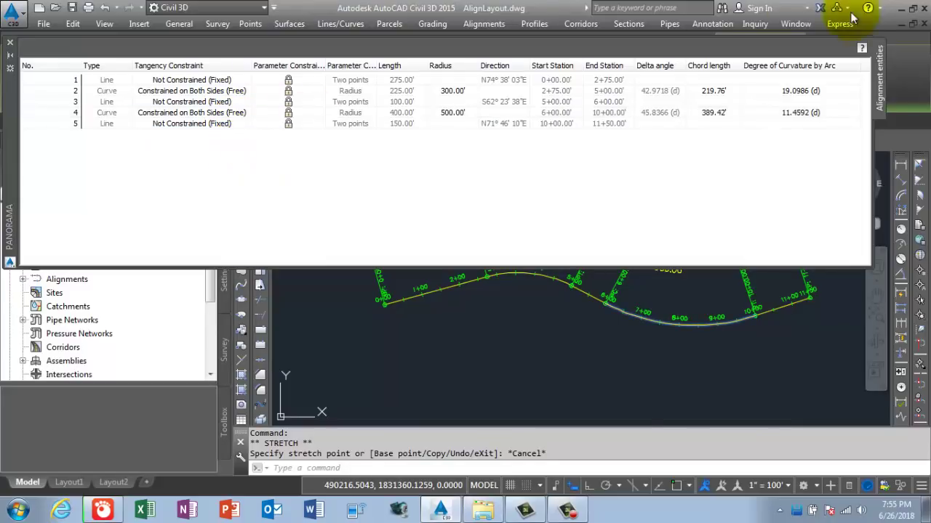
left_click(10, 43)
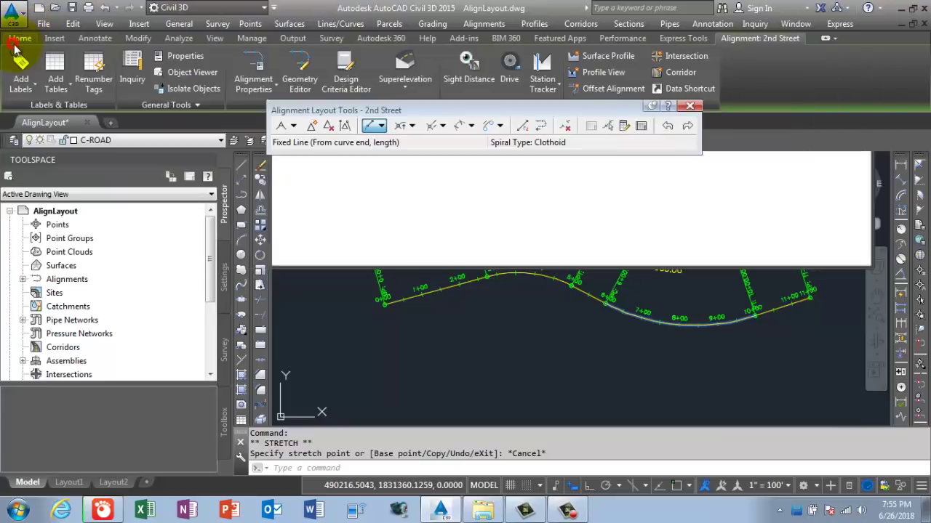
key("Escape")
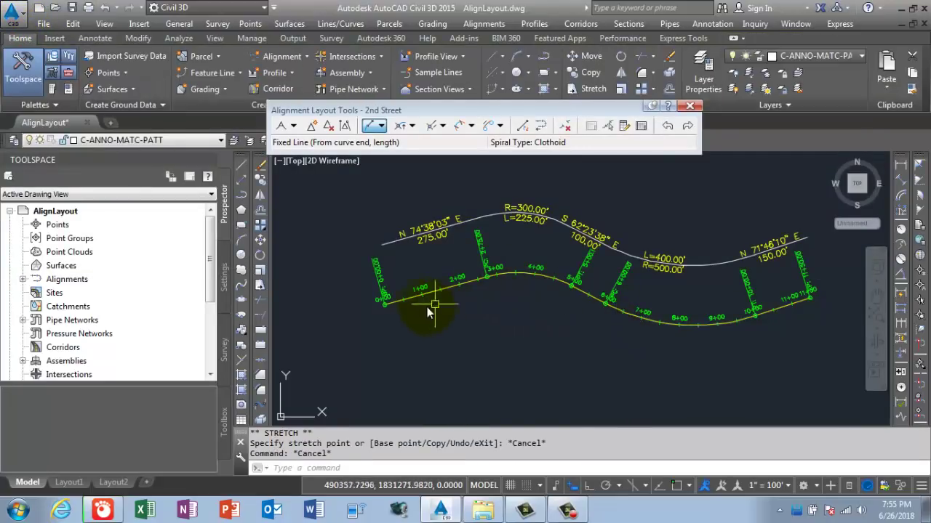
Try stretching the start and end points of the 2nd Street alignment with both curves set to free
left_click(396, 309)
left_click(385, 305)
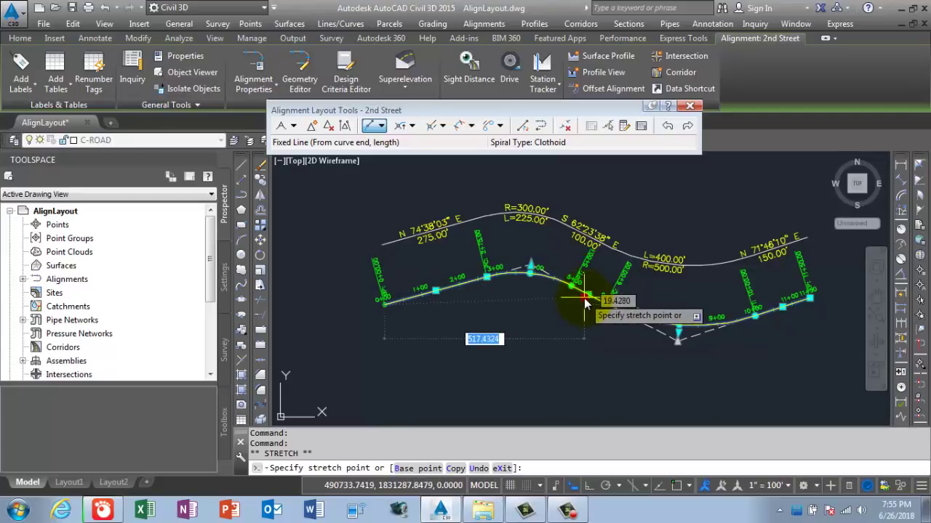
key("Escape")
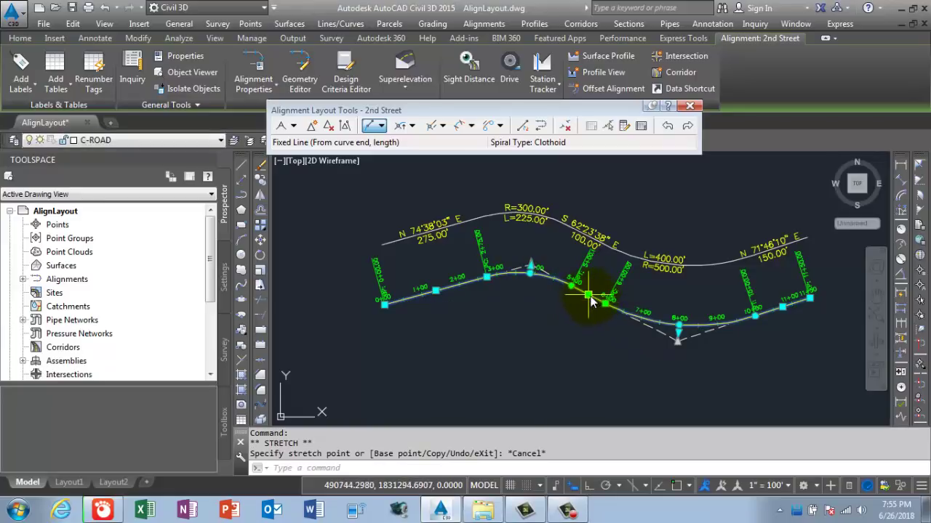
left_click(810, 299)
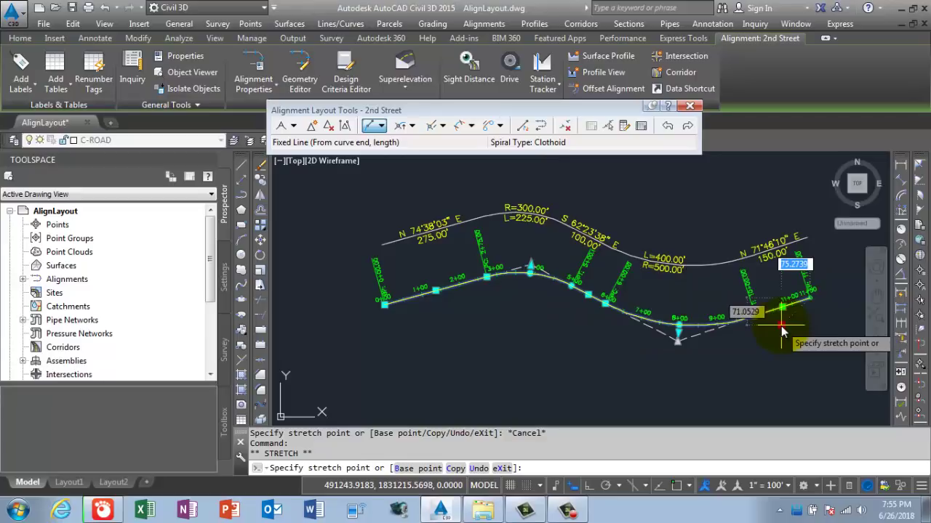
key("Escape")
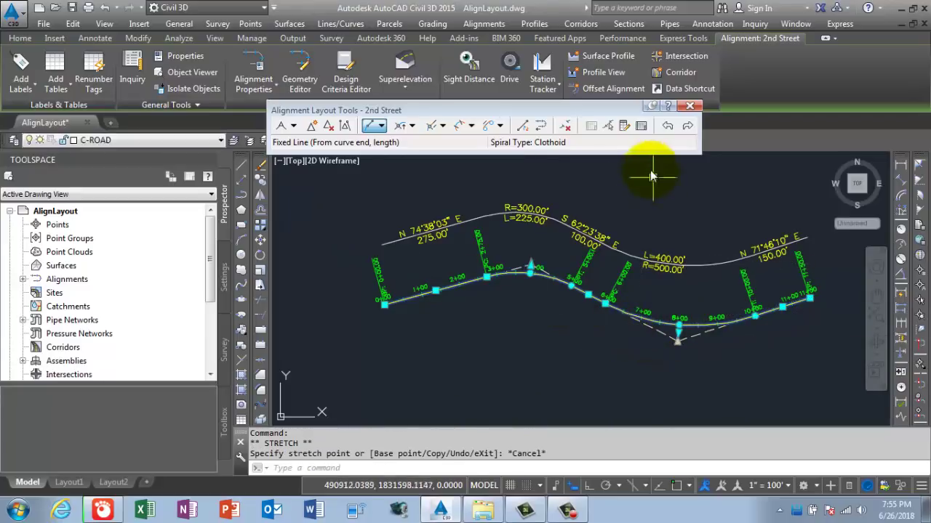
Check the updated tangency constraints of the 2nd Street curves in the entities table, and clear the alignment selection
left_click(641, 126)
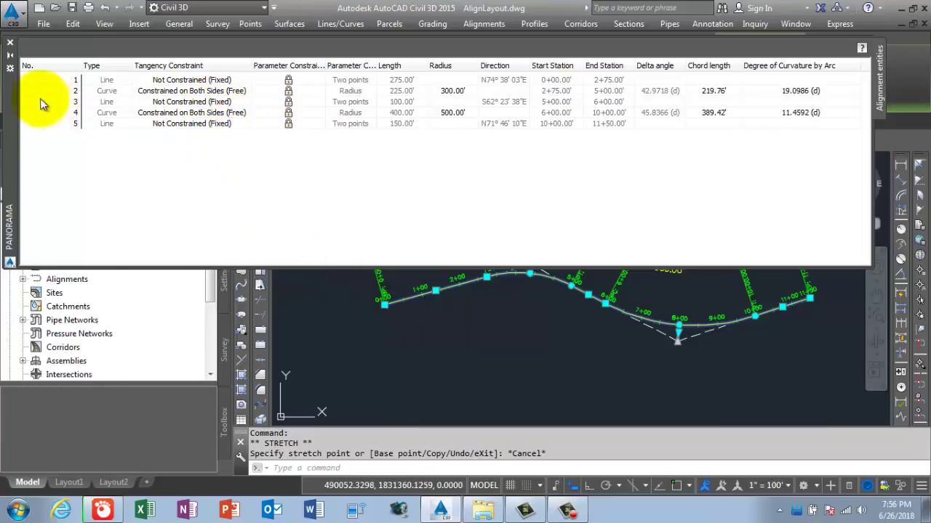
left_click(9, 45)
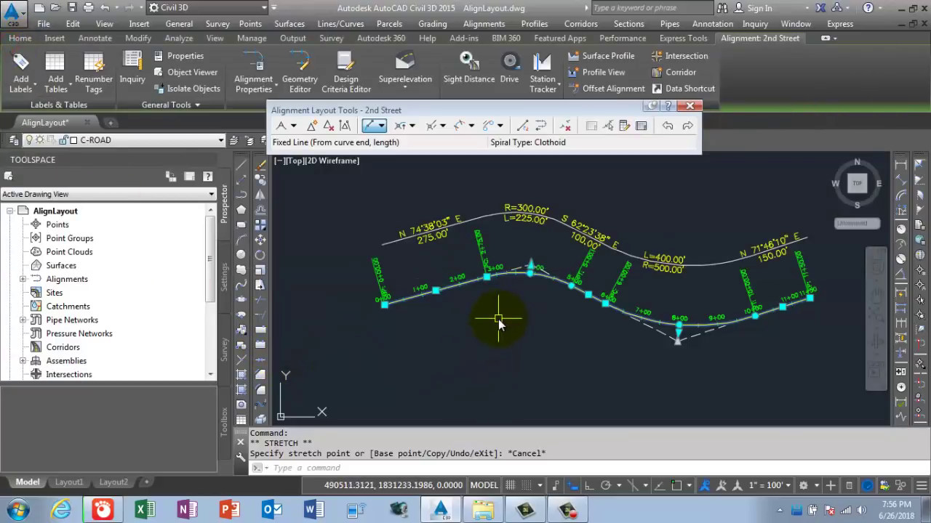
key("Escape")
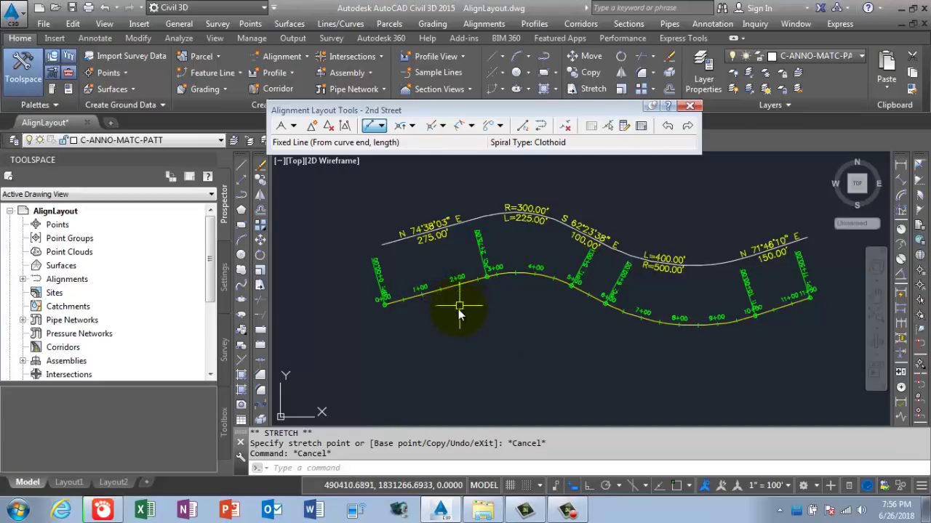
scroll(458, 312, "down", 4)
scroll(461, 328, "down", 2)
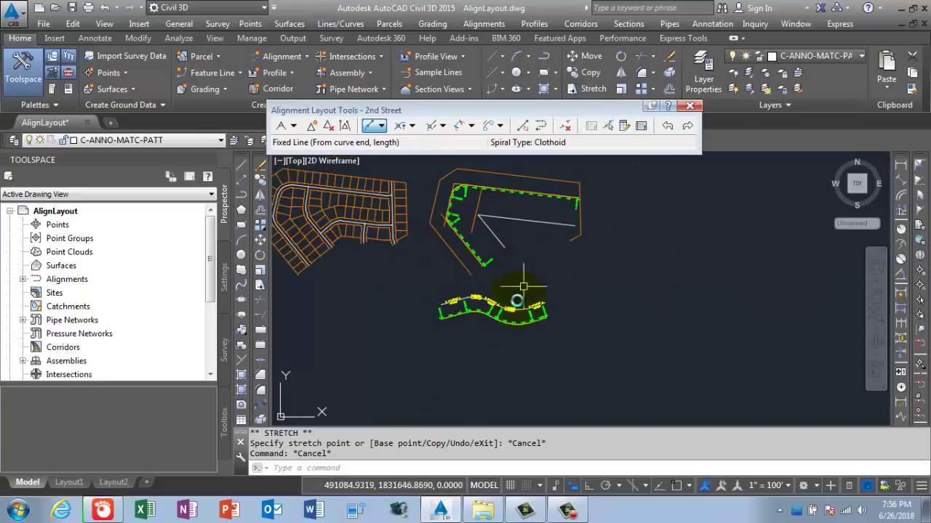